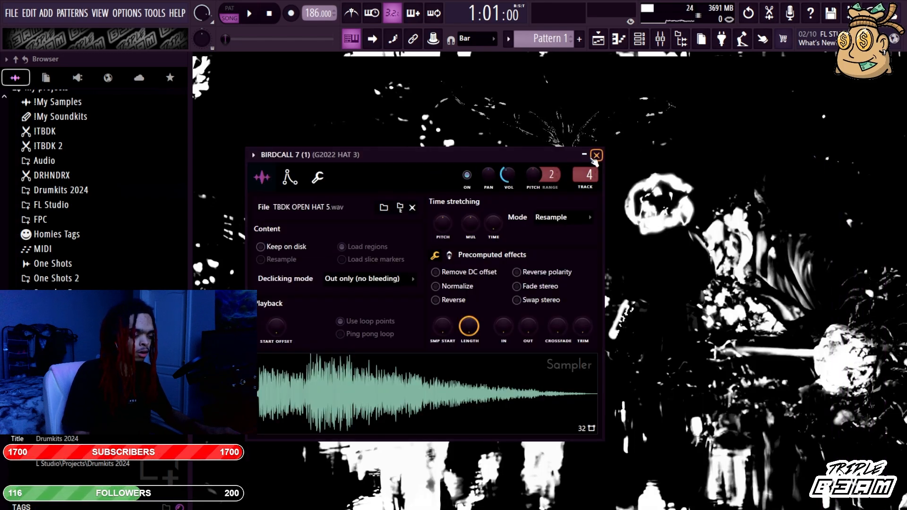
Review the sounds in the channel rack, including the VSTs group.
{"action": "left_click", "coordinate": [596, 155]}
{"action": "left_click", "coordinate": [639, 38]}
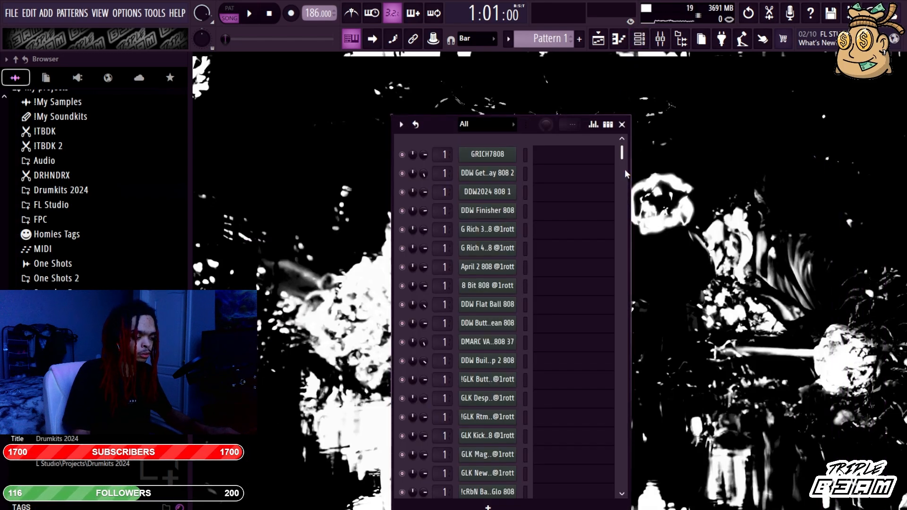
{"action": "scroll", "coordinate": [587, 221], "scroll_direction": "down", "scroll_amount": 5}
{"action": "scroll", "coordinate": [587, 221], "scroll_direction": "down", "scroll_amount": 10}
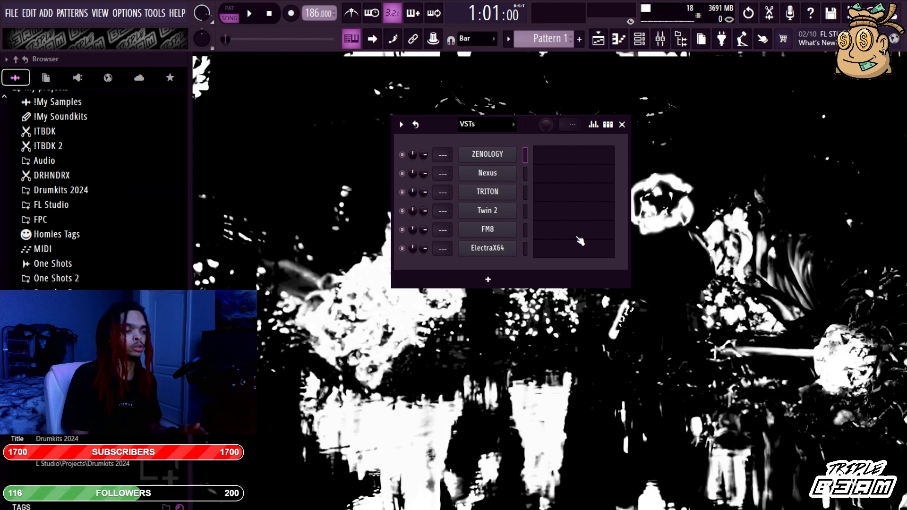
Switch to the 132 BPM project and set Kontakt's Classical Guitar to minimum reverb, maximum Close microphone and a U-shaped velocity curve.
{"action": "left_click", "coordinate": [27, 49]}
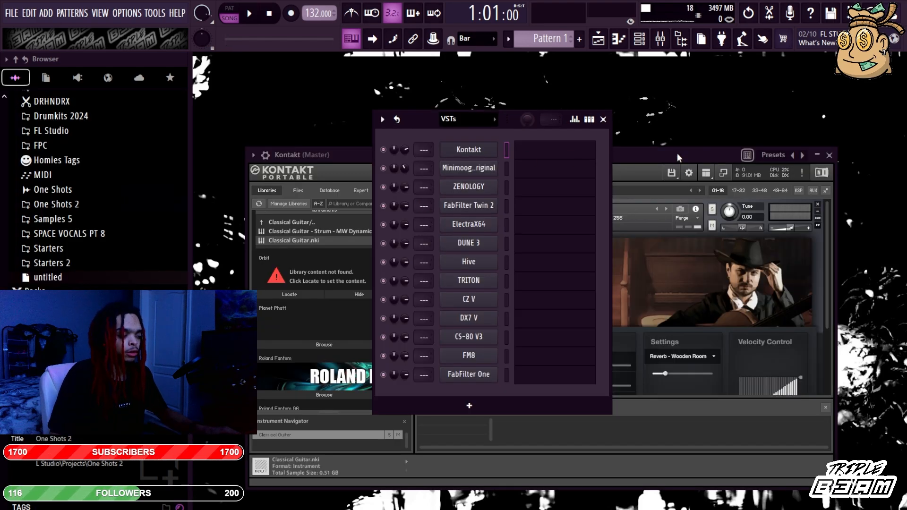
{"action": "left_click_drag", "start_coordinate": [676, 153], "coordinate": [615, 126]}
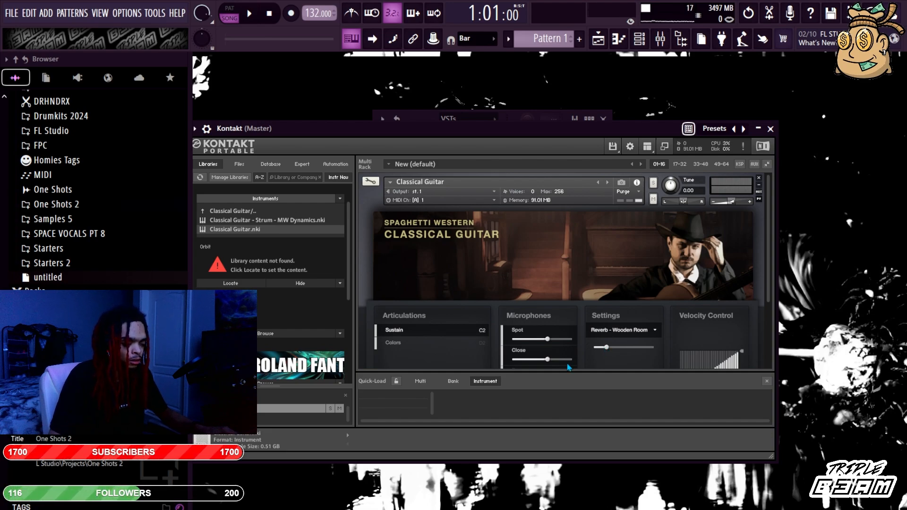
{"action": "left_click_drag", "start_coordinate": [613, 350], "coordinate": [555, 373]}
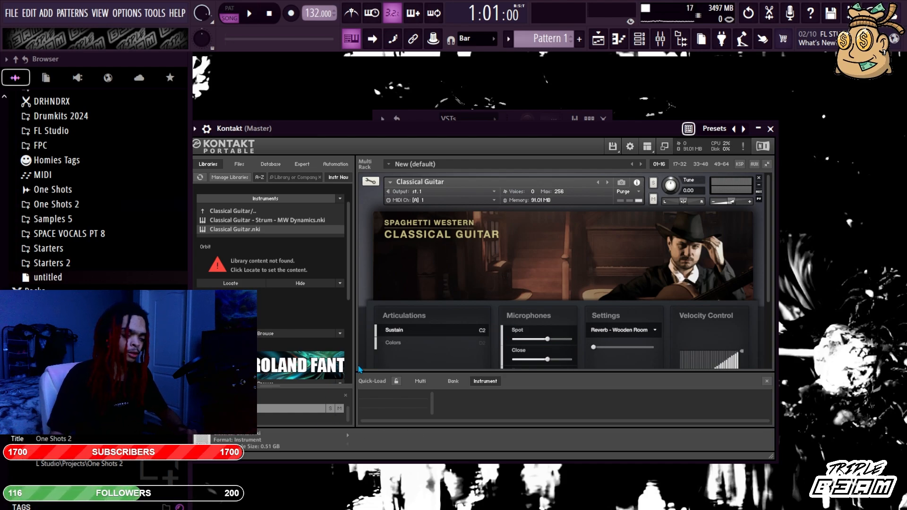
{"action": "key", "text": "F6"}
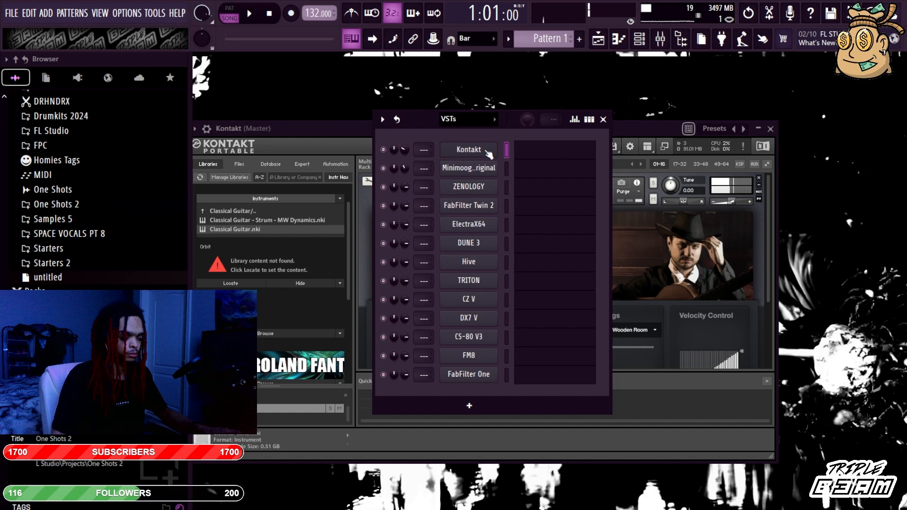
{"action": "left_click", "coordinate": [749, 277]}
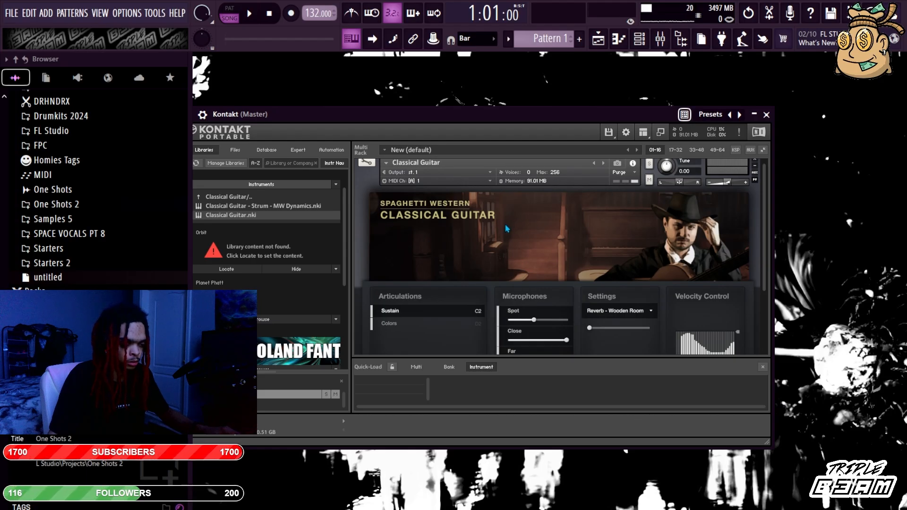
Enter a two-bar guitar melody in Kontakt's piano roll at 126 BPM and duplicate it to four bars.
{"action": "key", "text": "F7"}
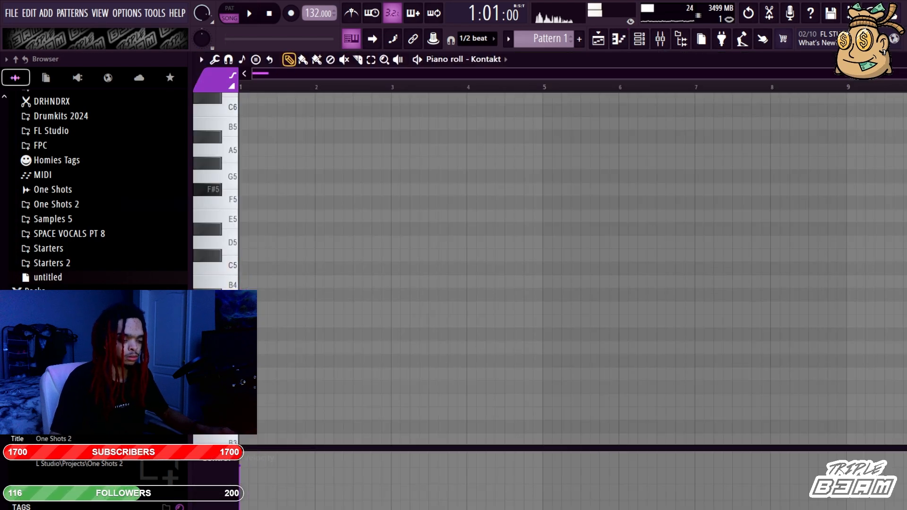
{"action": "key", "text": "ctrl+v"}
{"action": "key", "text": "space"}
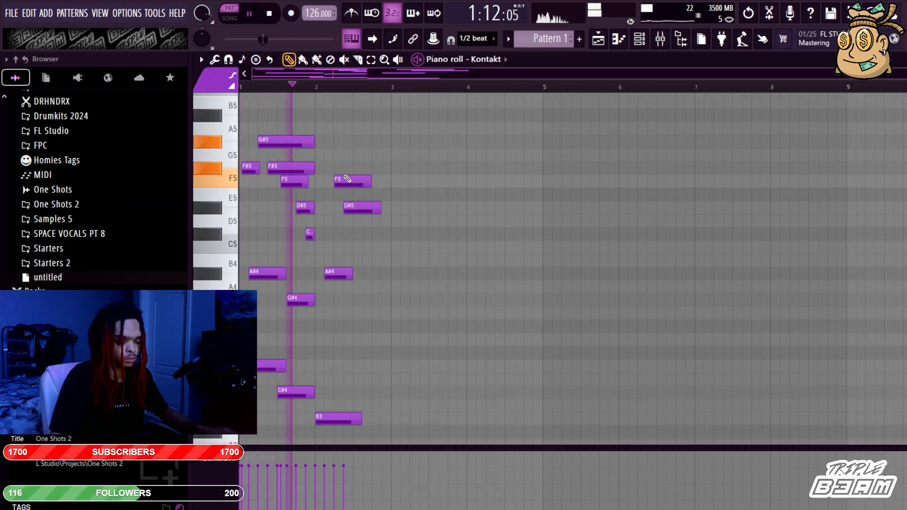
{"action": "key", "text": "ctrl+b"}
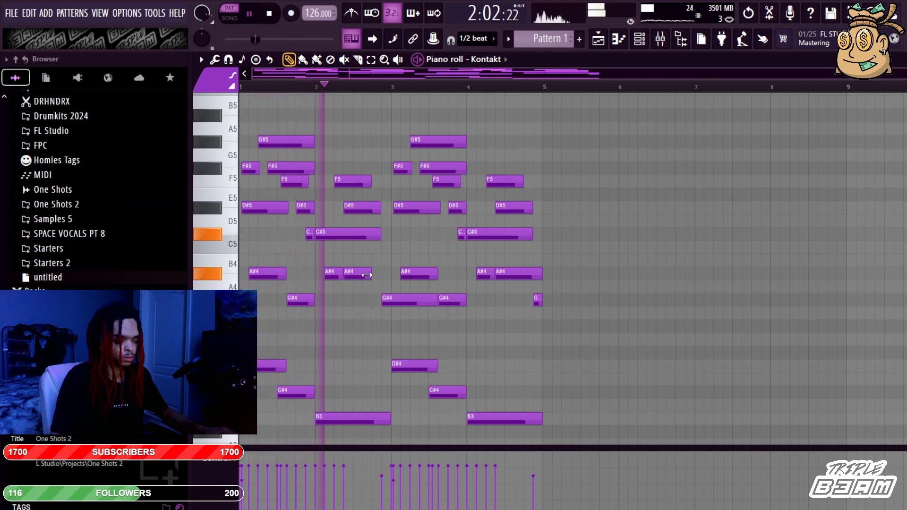
Lengthen the A#4 and G#4 notes and add F#4, F4 and D#4 notes to the four-bar melody.
{"action": "left_click_drag", "start_coordinate": [367, 275], "coordinate": [390, 275]}
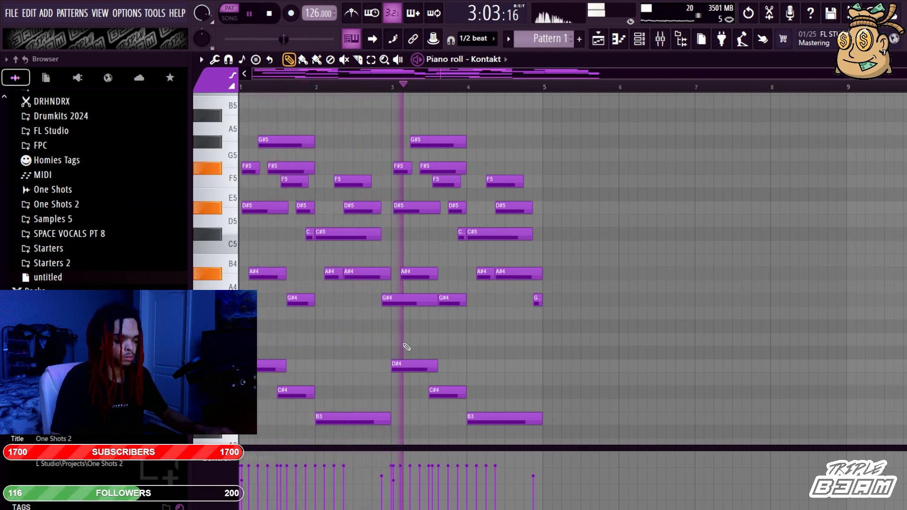
{"action": "left_click_drag", "start_coordinate": [314, 300], "coordinate": [382, 331]}
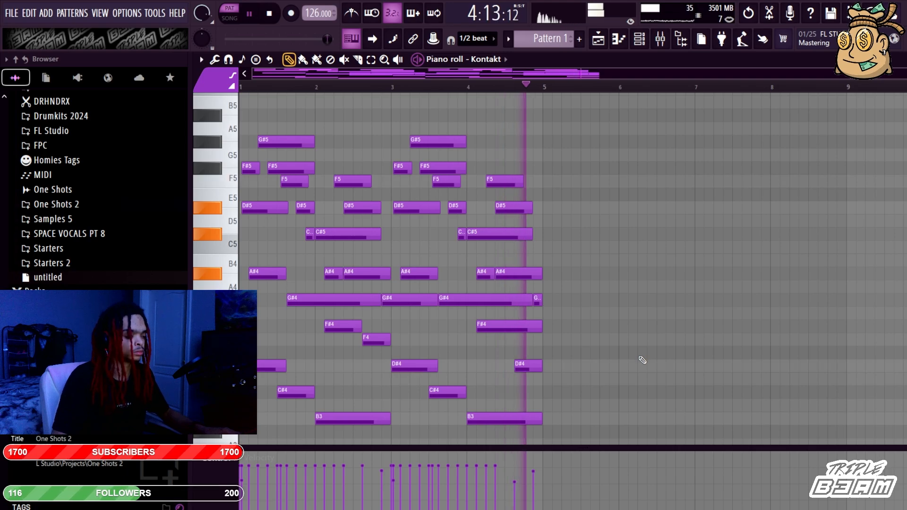
{"action": "key", "text": "space"}
Duplicate the melody to 16 bars and delete the G#5, F#5, F5, F#4 and F4 notes from bars 9 to 16.
{"action": "key", "text": "ctrl+b"}
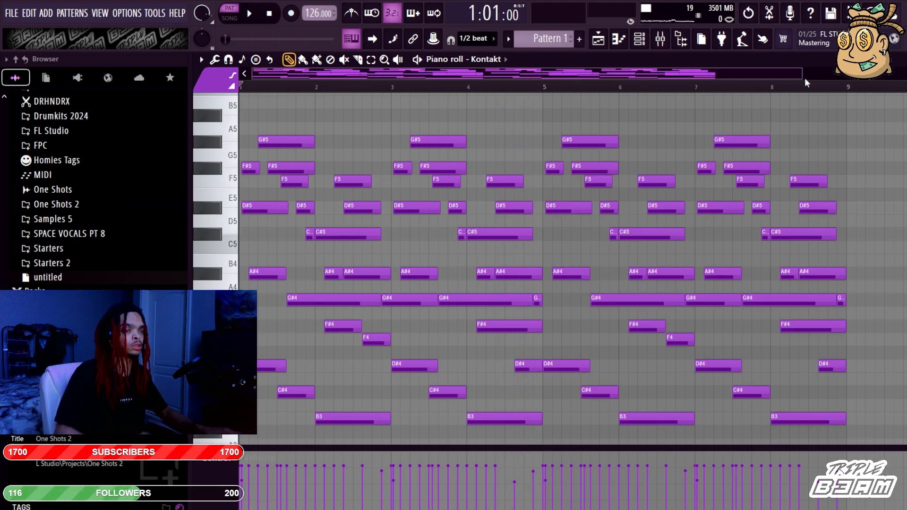
{"action": "left_click_drag", "start_coordinate": [802, 74], "coordinate": [766, 77]}
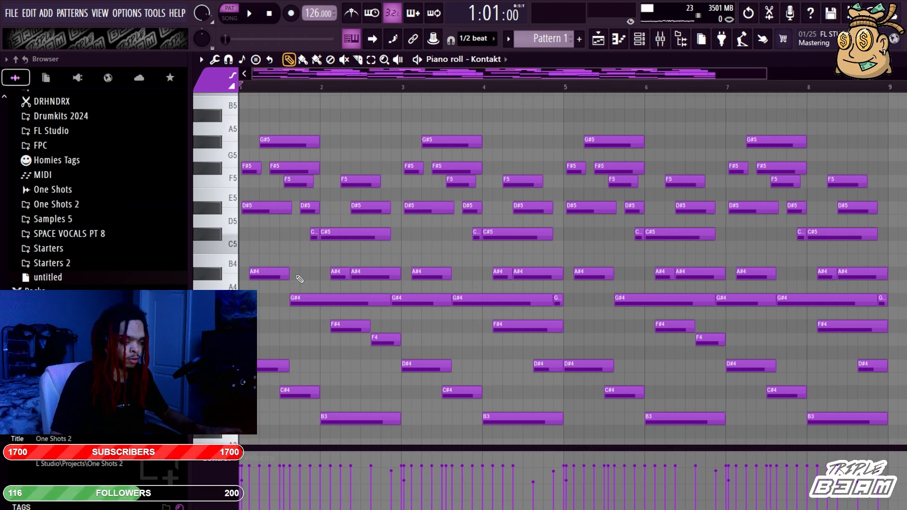
{"action": "left_click_drag", "start_coordinate": [244, 156], "coordinate": [833, 169]}
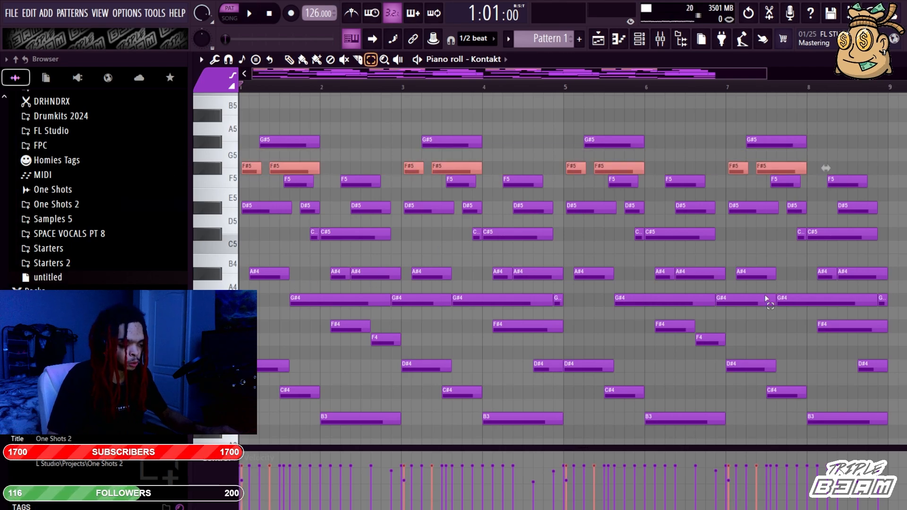
{"action": "left_click_drag", "start_coordinate": [869, 335], "coordinate": [255, 328]}
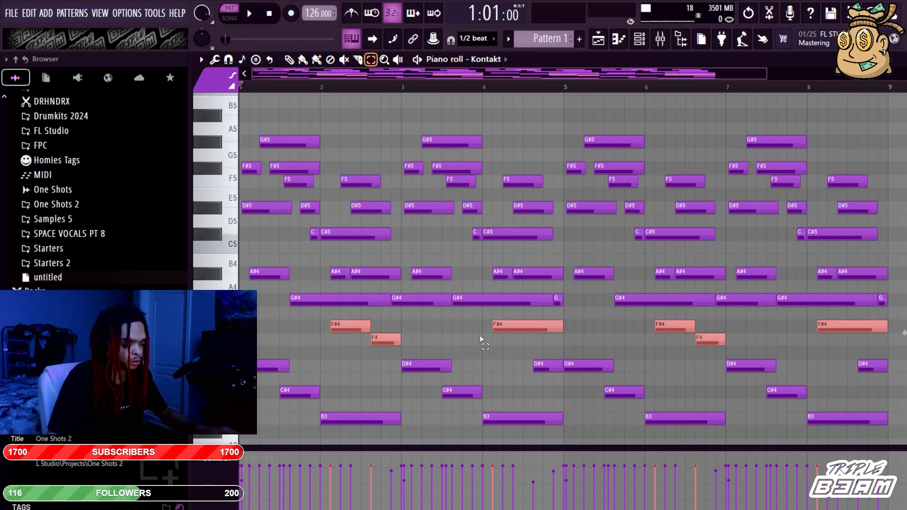
{"action": "left_click", "coordinate": [479, 337]}
{"action": "scroll", "coordinate": [728, 334], "scroll_direction": "down", "scroll_amount": 3}
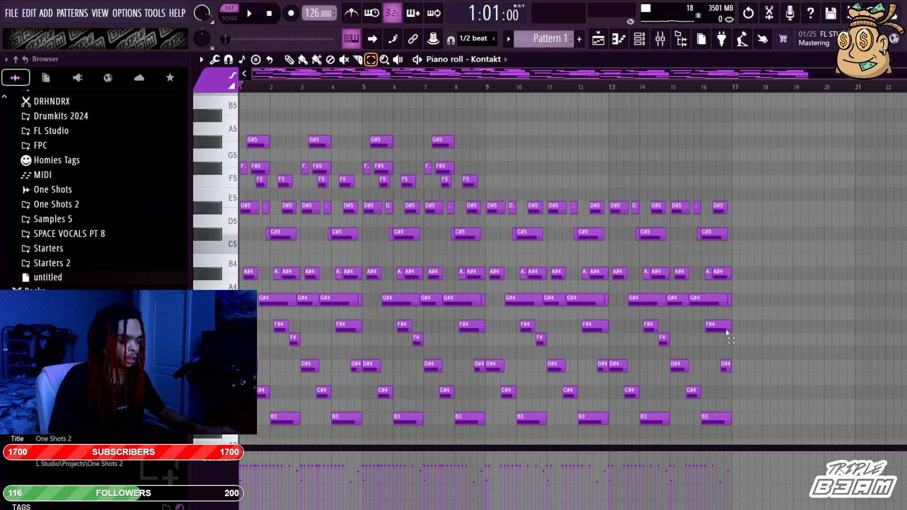
{"action": "left_click_drag", "start_coordinate": [736, 320], "coordinate": [493, 352]}
{"action": "key", "text": "Delete"}
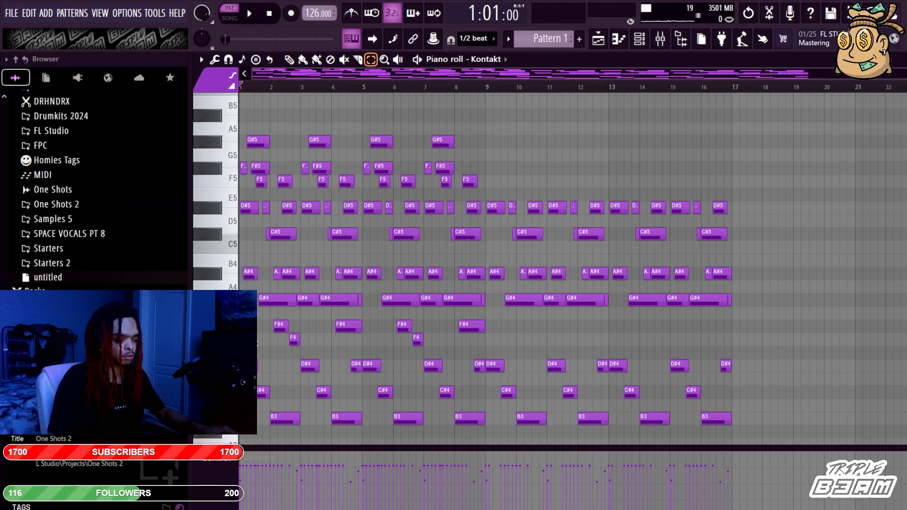
Play back the 16-bar guitar melody.
{"action": "key", "text": "p"}
{"action": "key", "text": "space"}
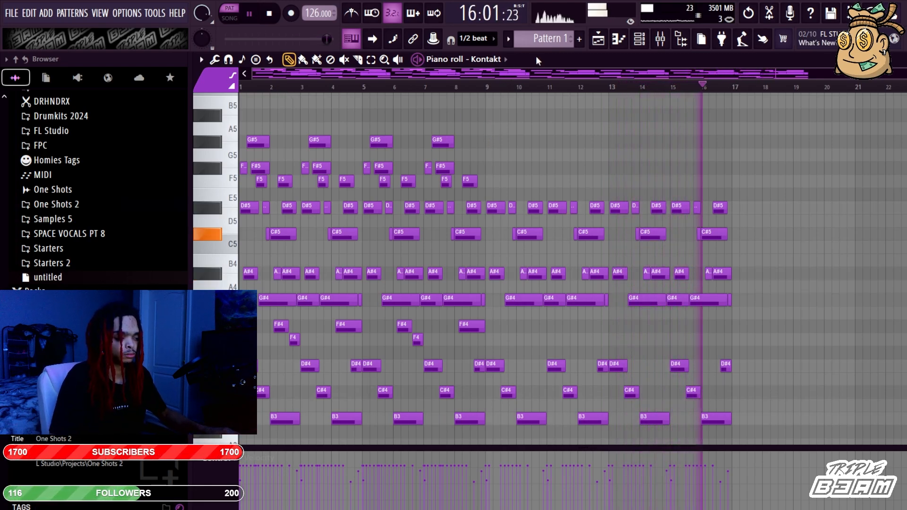
{"action": "key", "text": "space"}
Route the Kontakt channel to mixer Insert 2.
{"action": "key", "text": "F6"}
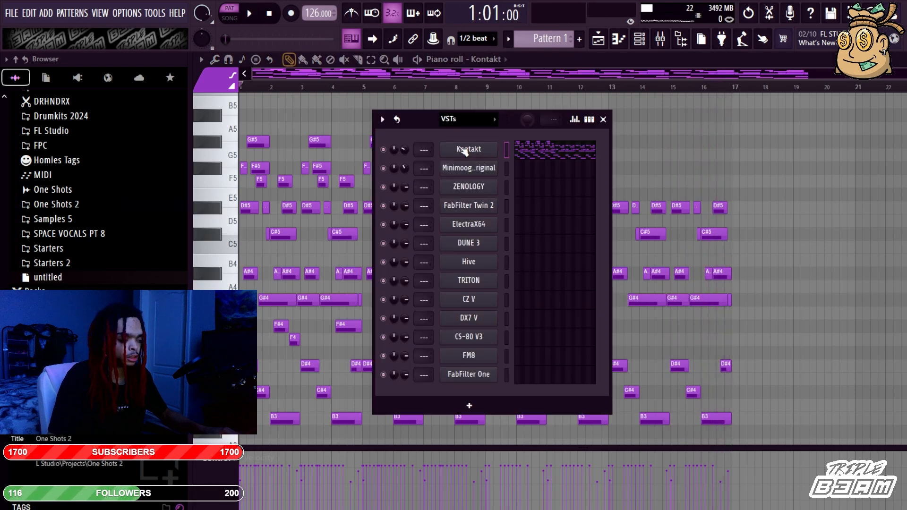
{"action": "left_click", "coordinate": [469, 149]}
{"action": "key", "text": "F6"}
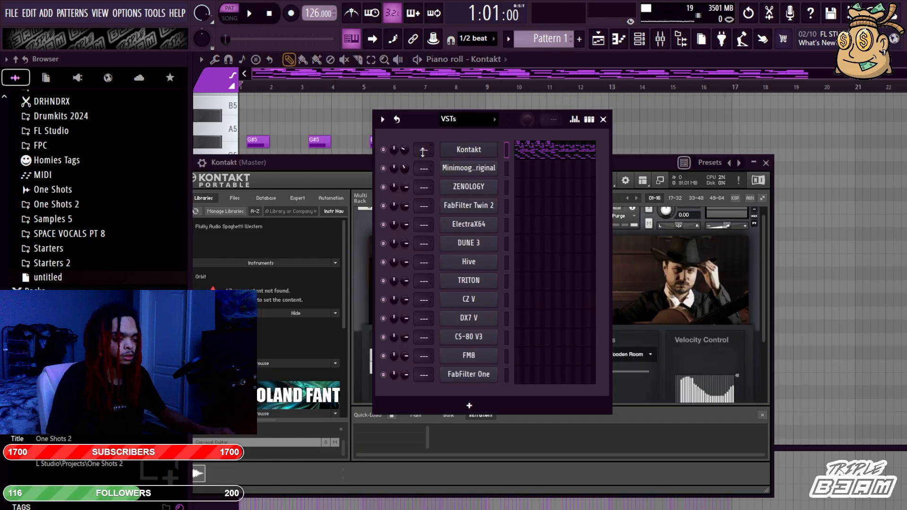
{"action": "left_click", "coordinate": [660, 39]}
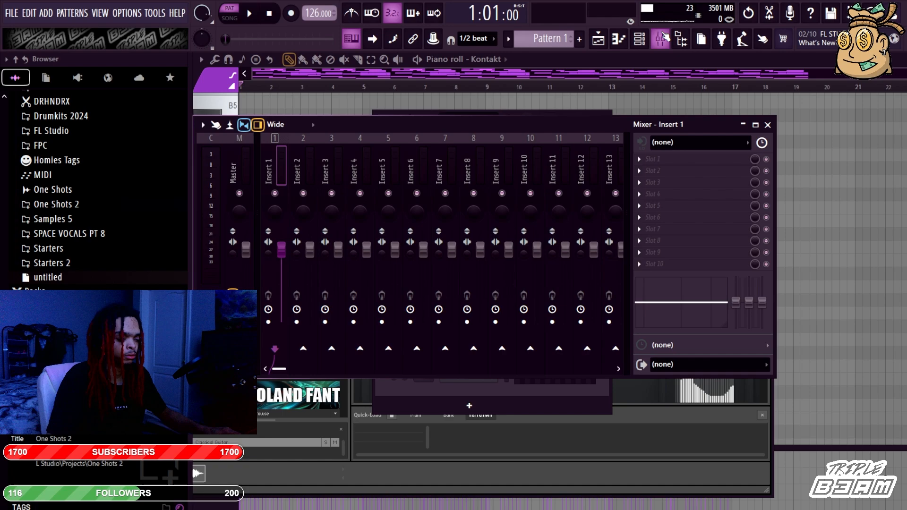
{"action": "left_click", "coordinate": [300, 157]}
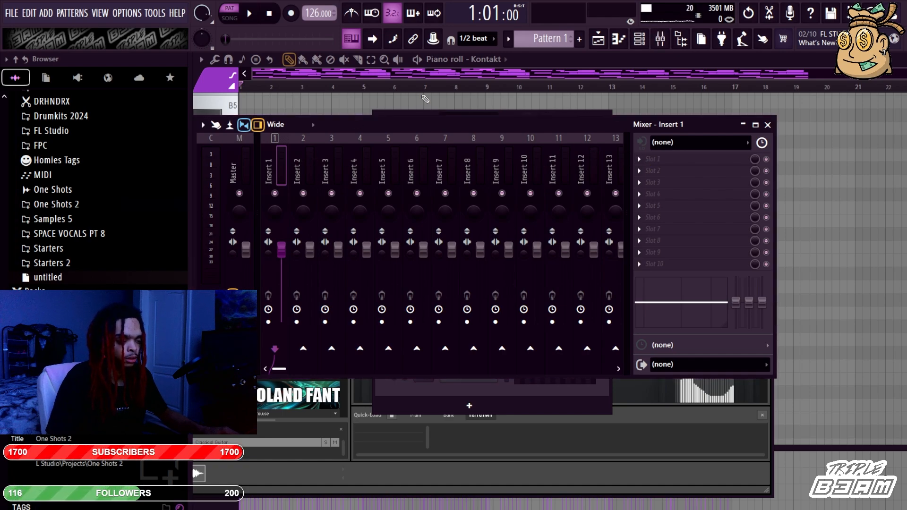
{"action": "key", "text": "F6"}
{"action": "key", "text": "ctrl+l"}
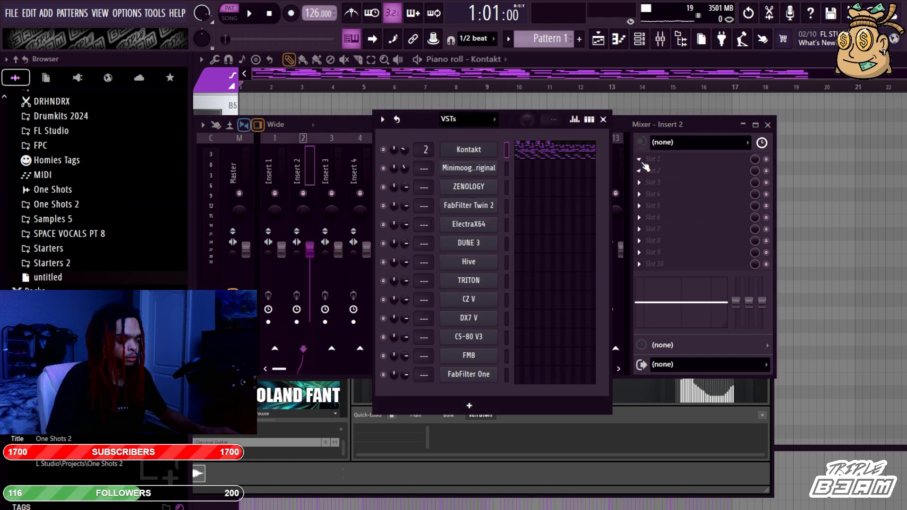
Add Fruity Parametric EQ 2 to Insert 2 and shape a gentle low cut around 100 Hz.
{"action": "left_click", "coordinate": [287, 134]}
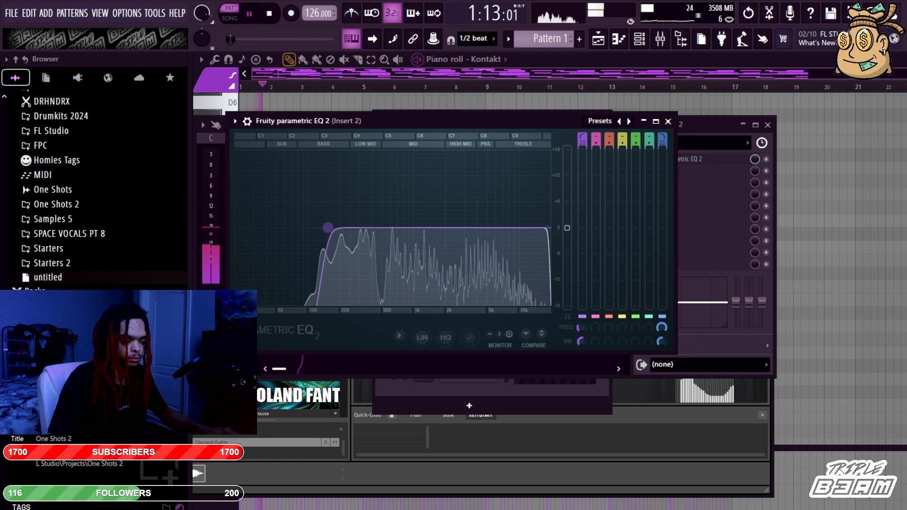
{"action": "left_click_drag", "start_coordinate": [321, 227], "coordinate": [304, 229]}
{"action": "key", "text": "space"}
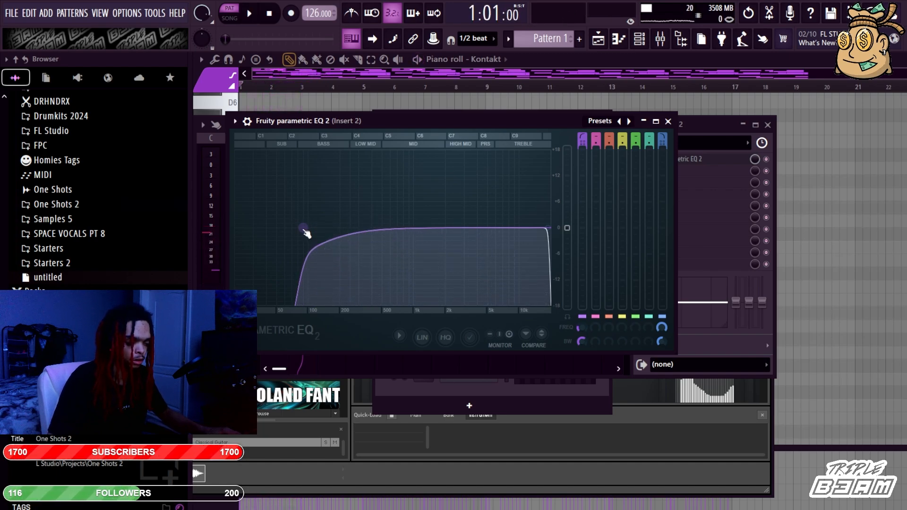
{"action": "key", "text": "space"}
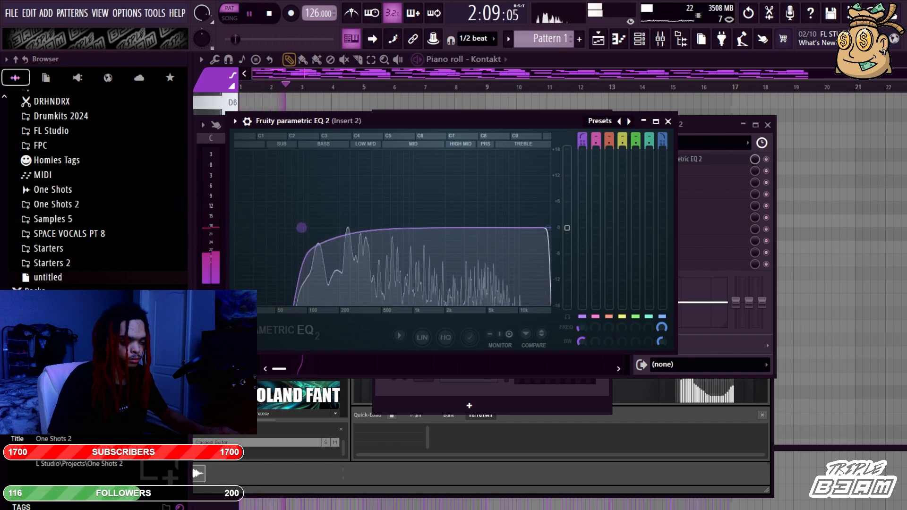
{"action": "left_click_drag", "start_coordinate": [305, 232], "coordinate": [310, 232]}
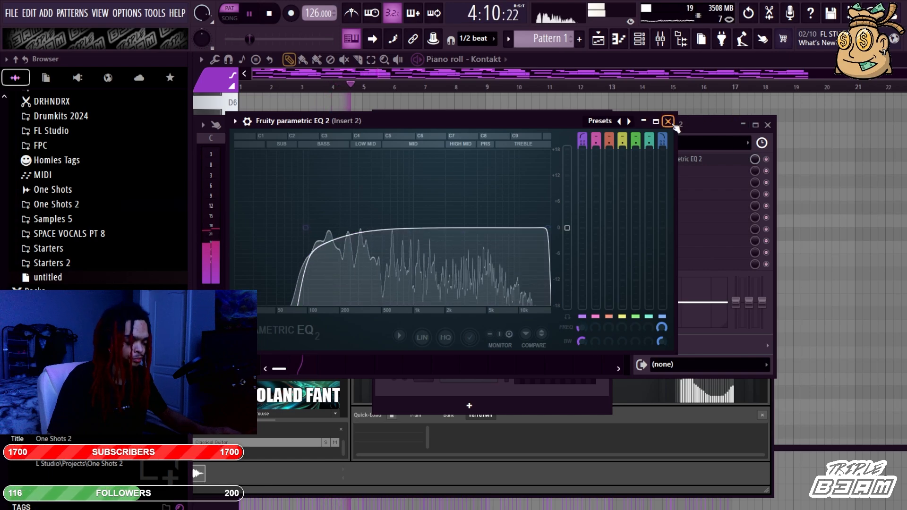
{"action": "left_click", "coordinate": [668, 121]}
Add Fruity Convolver to Insert 2 with the auditorium_doors_in impulse and adjust its wet level.
{"action": "key", "text": "space"}
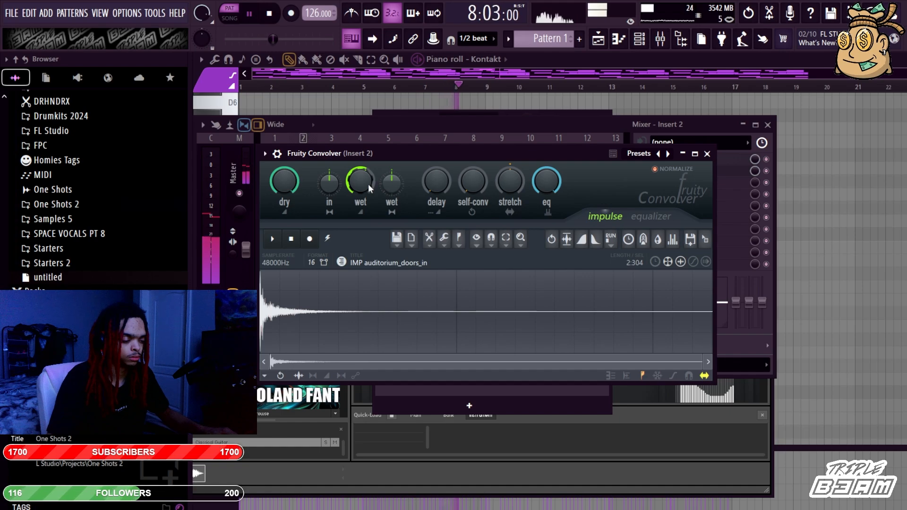
{"action": "left_click", "coordinate": [707, 154]}
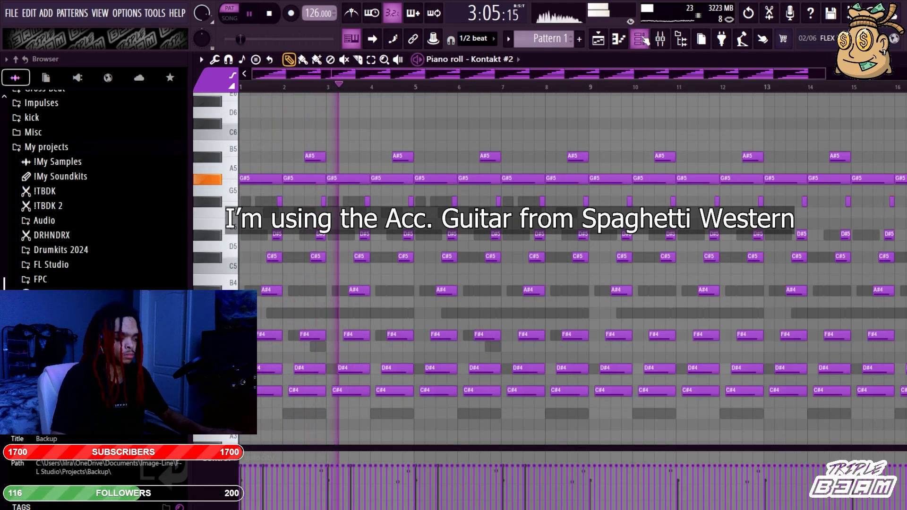
Reshape the velocity curve of Kontakt #2's Acoustic Guitar into a downward slope and return to its piano roll.
{"action": "key", "text": "F6"}
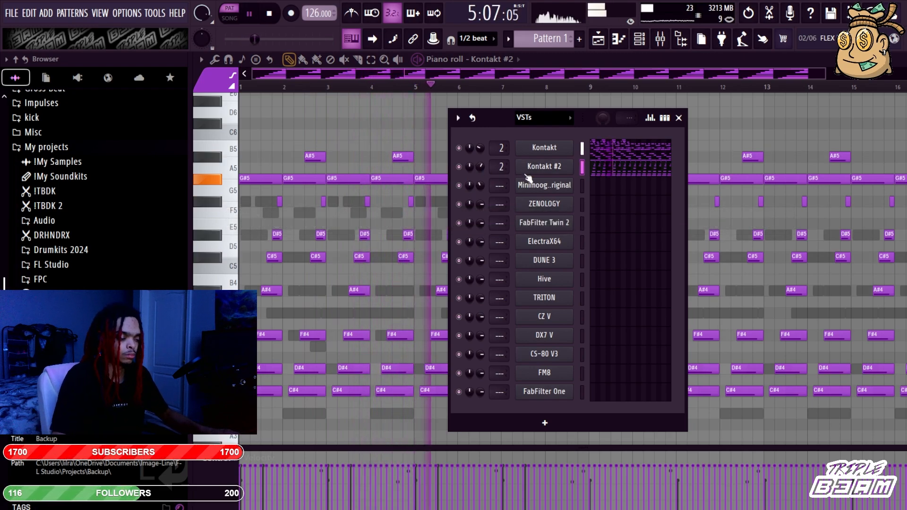
{"action": "left_click", "coordinate": [545, 167]}
{"action": "mouse_move", "coordinate": [734, 312]}
{"action": "left_mouse_down"}
{"action": "mouse_move", "coordinate": [702, 308]}
{"action": "mouse_move", "coordinate": [732, 333]}
{"action": "left_mouse_up"}
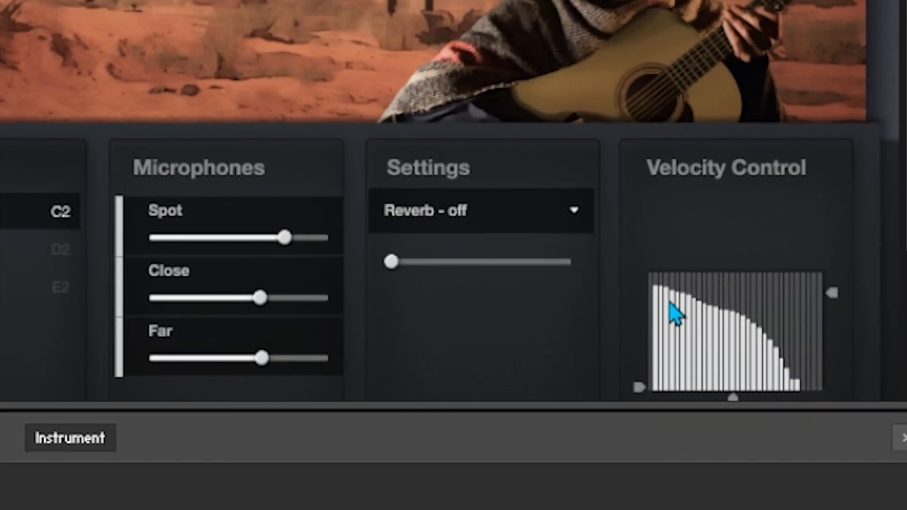
{"action": "left_click_drag", "start_coordinate": [695, 314], "coordinate": [754, 339]}
{"action": "left_click_drag", "start_coordinate": [850, 384], "coordinate": [885, 378]}
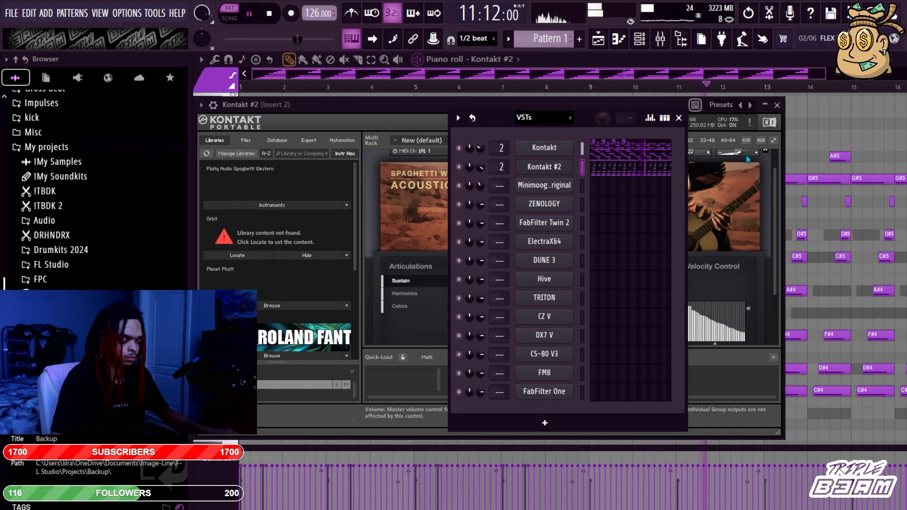
{"action": "left_click", "coordinate": [751, 160]}
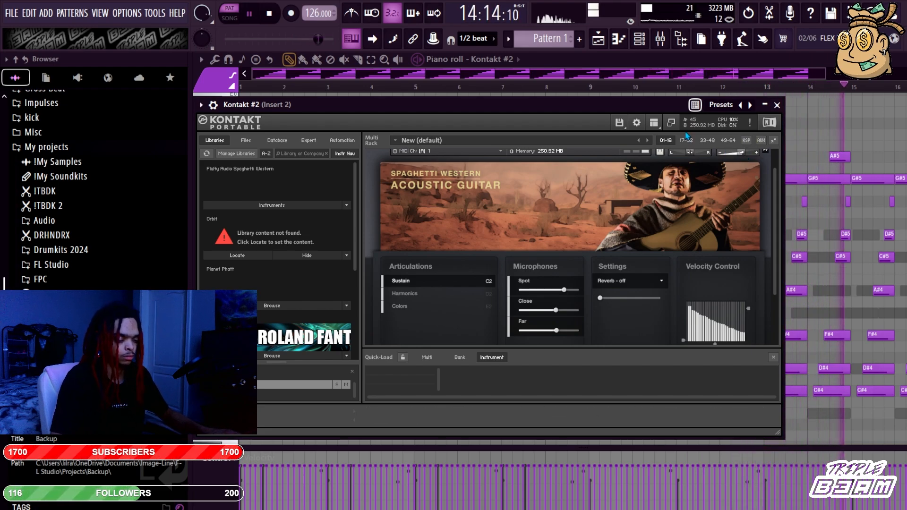
{"action": "left_click", "coordinate": [634, 64]}
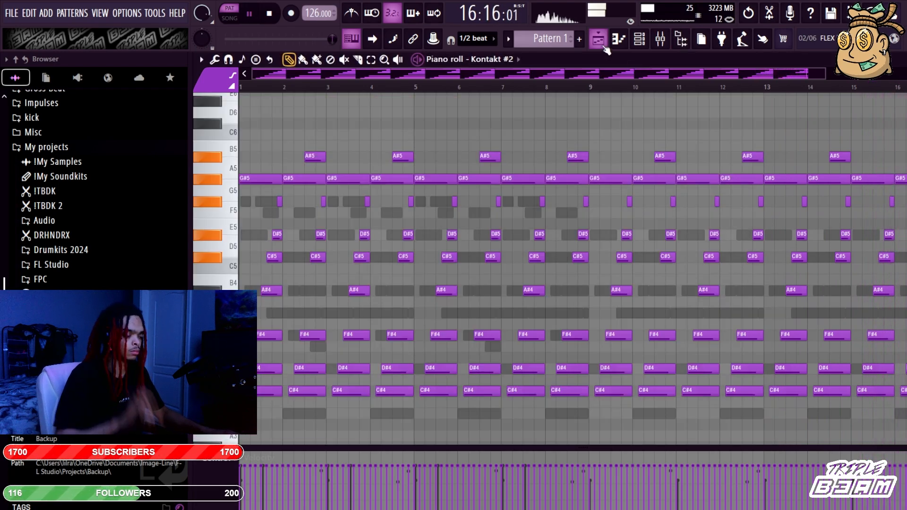
Return to the playlist and raise the Kontakt #4 audio clip's gain to 4.7 dB.
{"action": "left_click", "coordinate": [598, 40]}
{"action": "key", "text": "space"}
{"action": "left_click", "coordinate": [243, 123]}
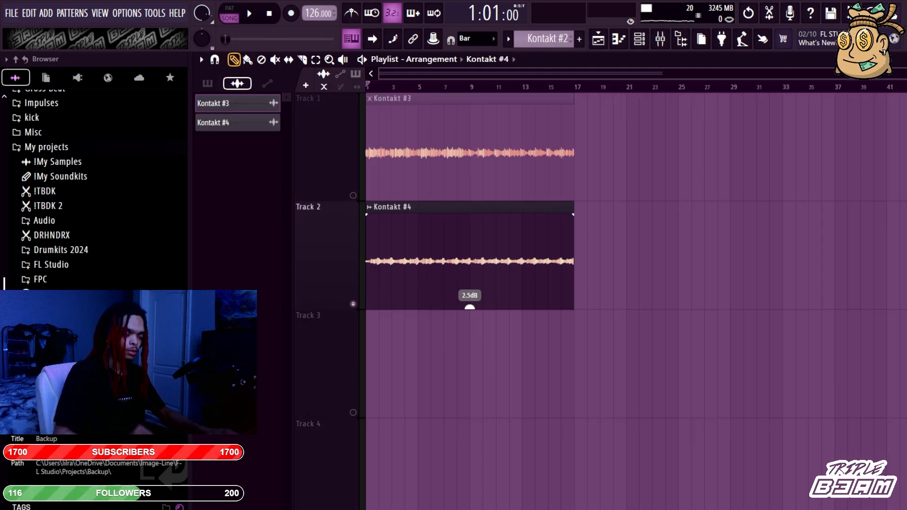
{"action": "left_click_drag", "start_coordinate": [471, 307], "coordinate": [473, 307]}
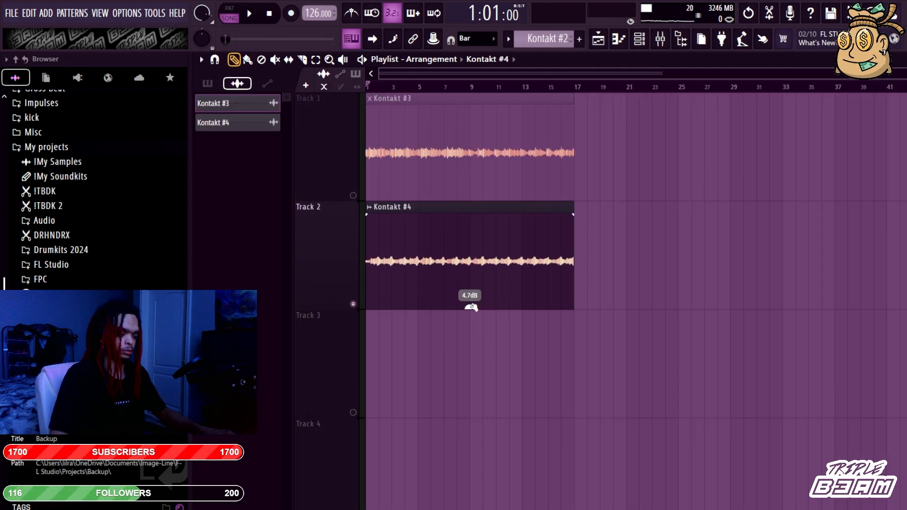
Set the Kontakt #4 audio clip to Stretch Pro mode, shift its formant down and raise its pitch.
{"action": "double_click", "coordinate": [417, 274]}
{"action": "left_click_drag", "start_coordinate": [722, 185], "coordinate": [837, 113]}
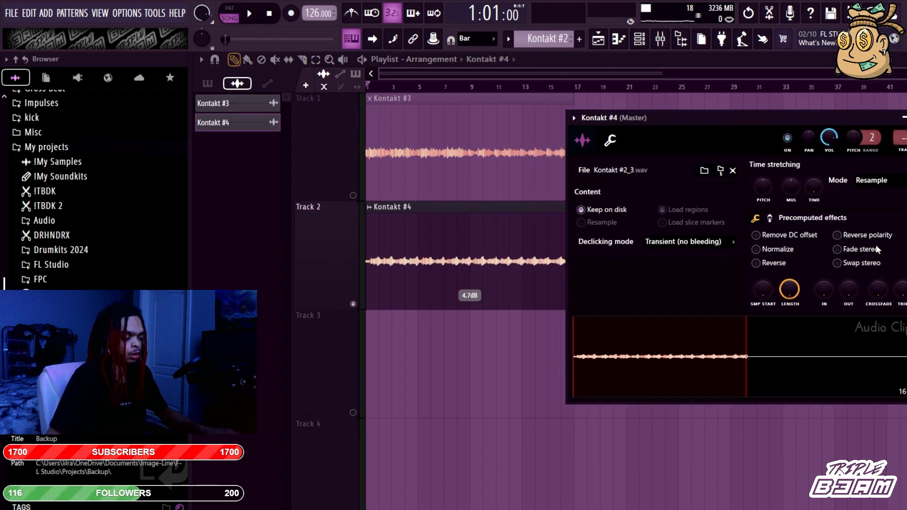
{"action": "left_click", "coordinate": [872, 180]}
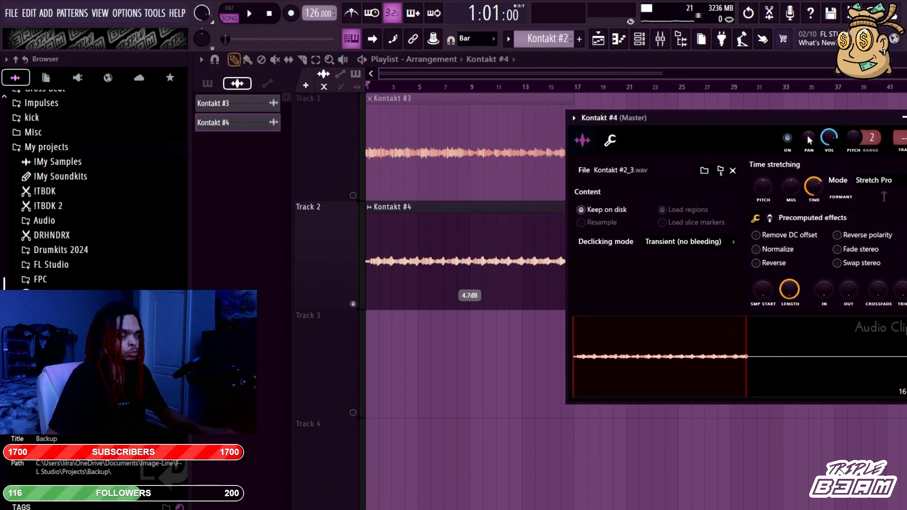
{"action": "mouse_move", "coordinate": [808, 134]}
{"action": "left_mouse_down"}
{"action": "mouse_move", "coordinate": [618, 151]}
{"action": "mouse_move", "coordinate": [799, 133]}
{"action": "left_mouse_up"}
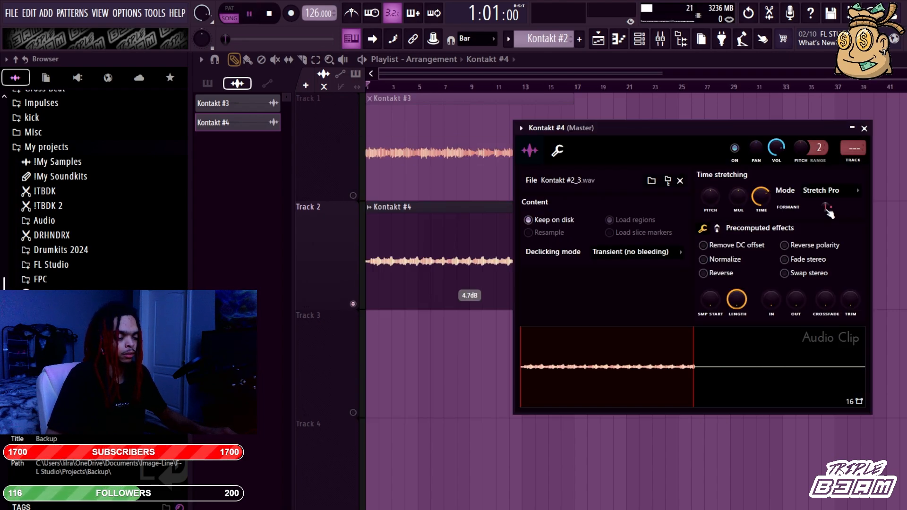
{"action": "left_click_drag", "start_coordinate": [826, 208], "coordinate": [813, 216]}
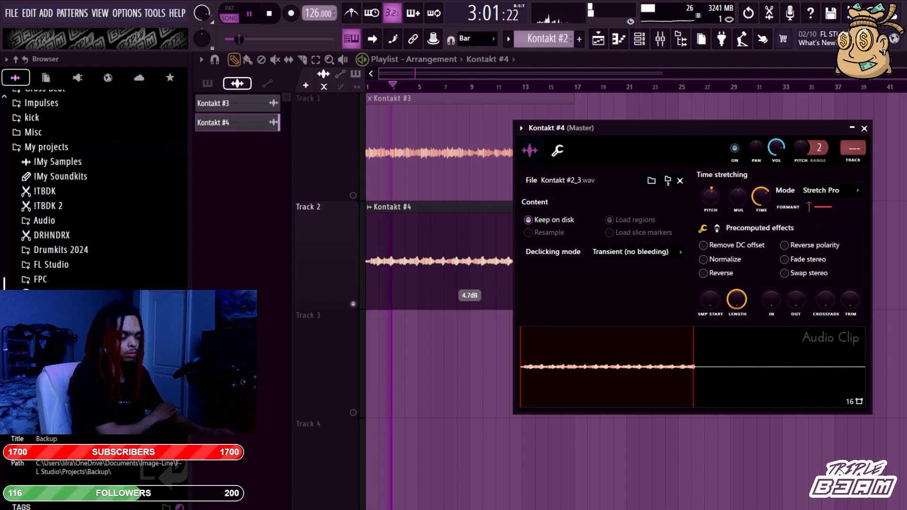
{"action": "left_click_drag", "start_coordinate": [710, 196], "coordinate": [716, 153]}
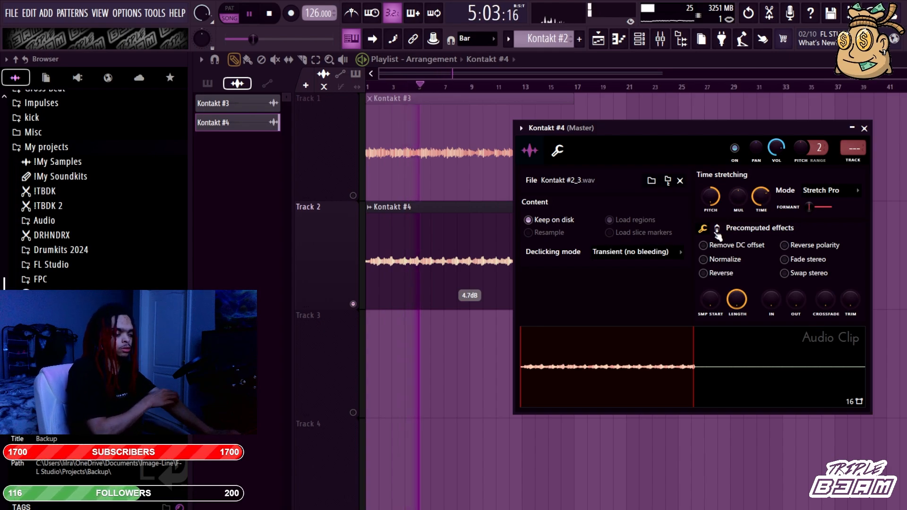
{"action": "key", "text": "Escape"}
Remove the stray Kontakt #4 clip from Track 3 and set the Track 2 clip's gain to 3.8 dB.
{"action": "left_click", "coordinate": [474, 318]}
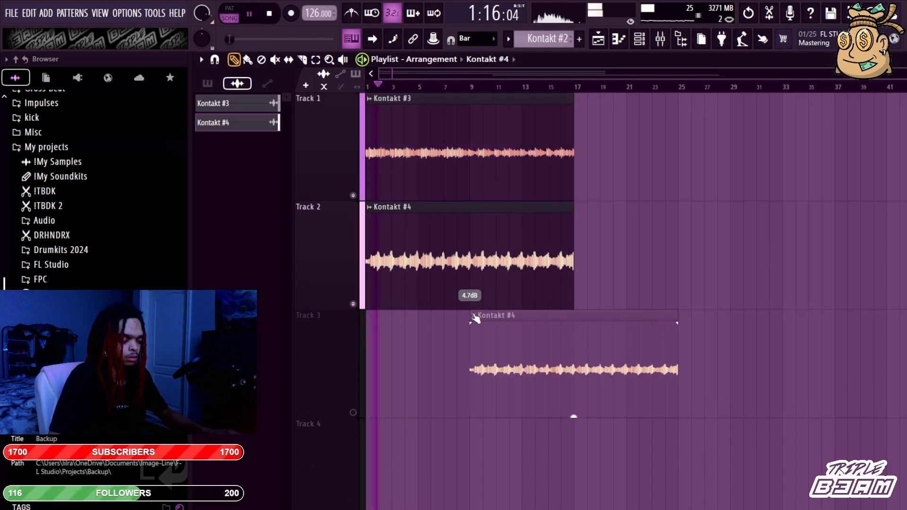
{"action": "right_click", "coordinate": [475, 319]}
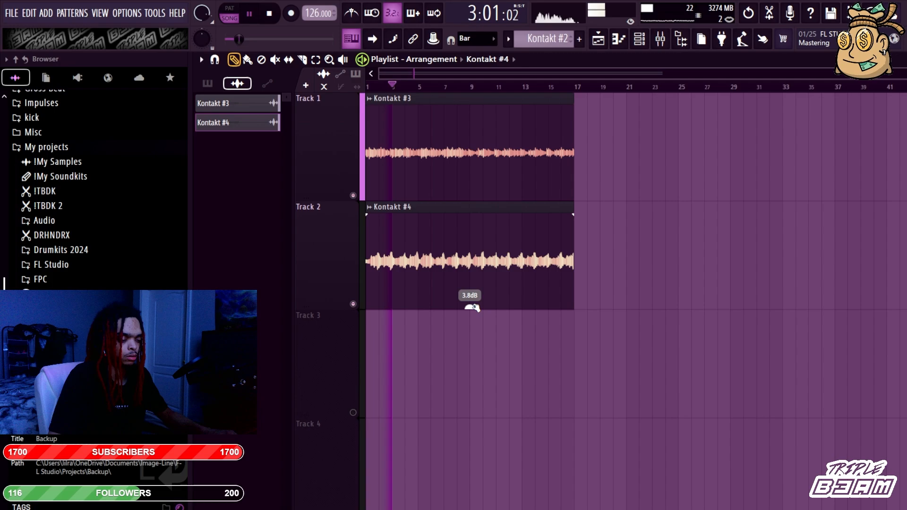
{"action": "key", "text": "space"}
Set the Kontakt #3 audio clip to Stretch Pro mode and shift its formant down.
{"action": "double_click", "coordinate": [469, 198]}
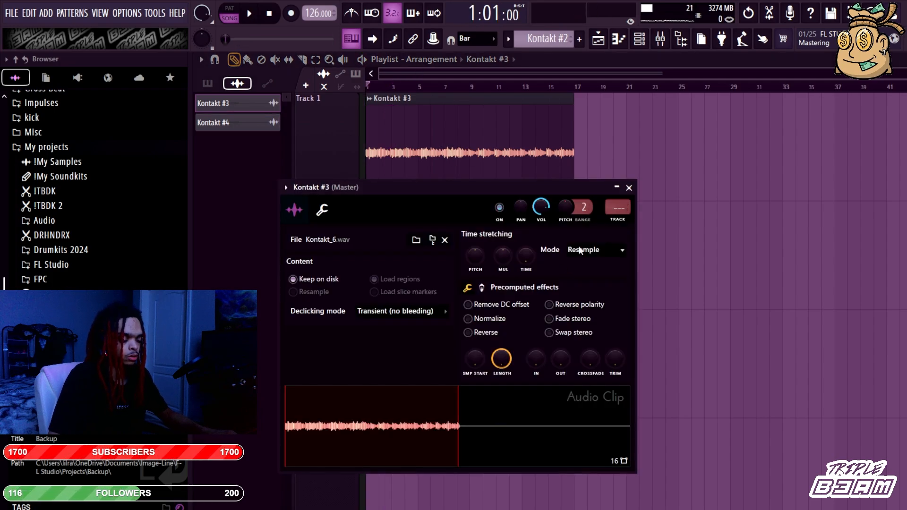
{"action": "scroll", "coordinate": [581, 250], "scroll_direction": "down", "scroll_amount": 2}
{"action": "left_click_drag", "start_coordinate": [290, 196], "coordinate": [493, 145]}
{"action": "key", "text": "space"}
{"action": "key", "text": "space"}
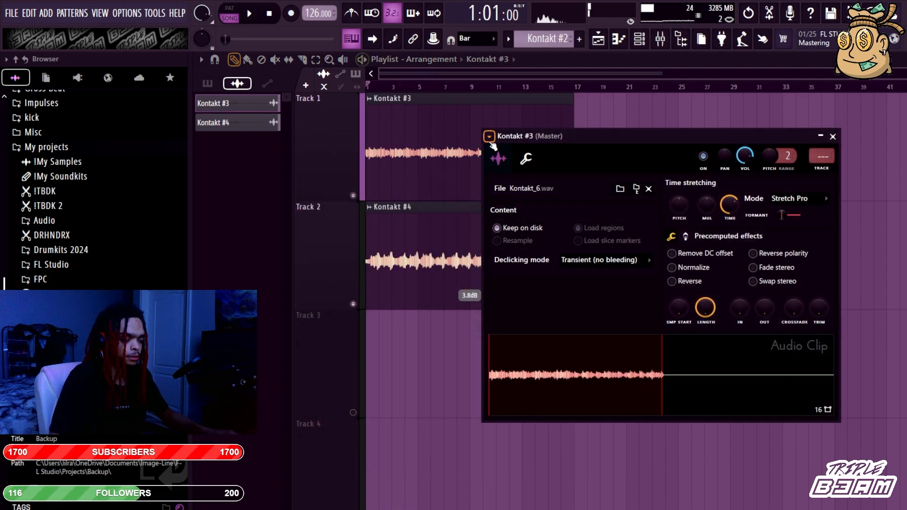
Route Kontakt #3 to mixer track 3 and add Fruity Parametric EQ 2 with a low cut near 125 Hz and high cut near 7 kHz.
{"action": "key", "text": "ctrl+l"}
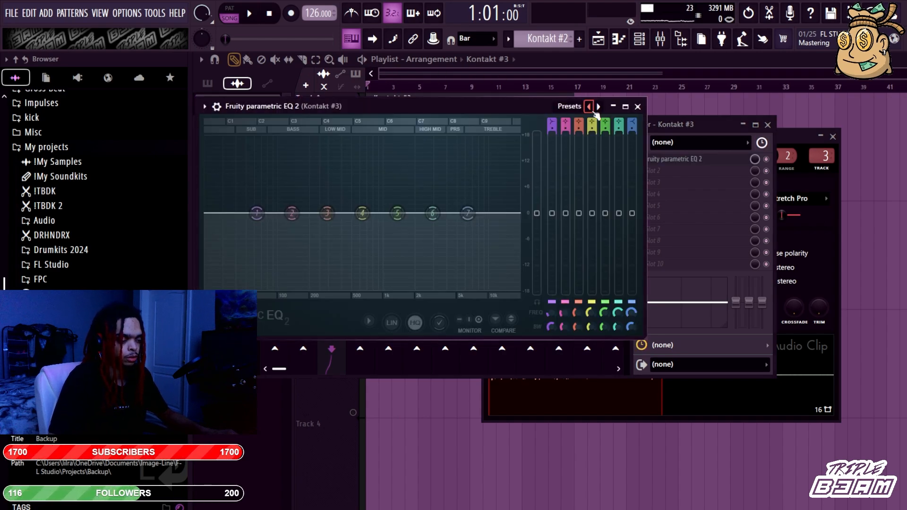
{"action": "left_click", "coordinate": [598, 107]}
{"action": "left_click", "coordinate": [598, 106]}
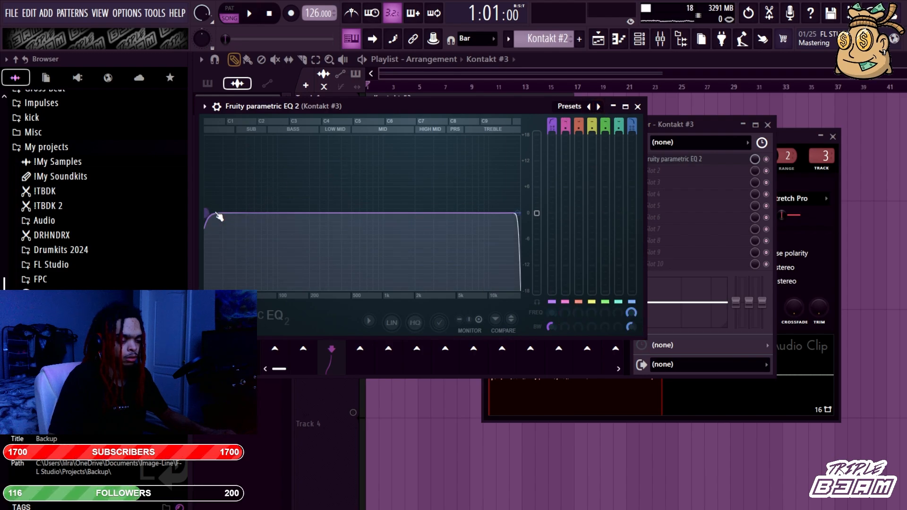
{"action": "left_click_drag", "start_coordinate": [216, 216], "coordinate": [298, 213]}
{"action": "key", "text": "space"}
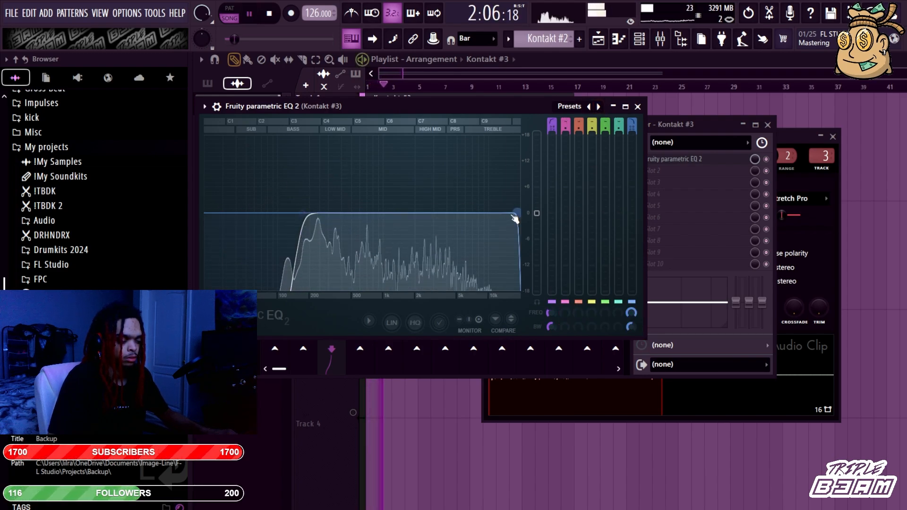
{"action": "left_click_drag", "start_coordinate": [516, 213], "coordinate": [478, 213]}
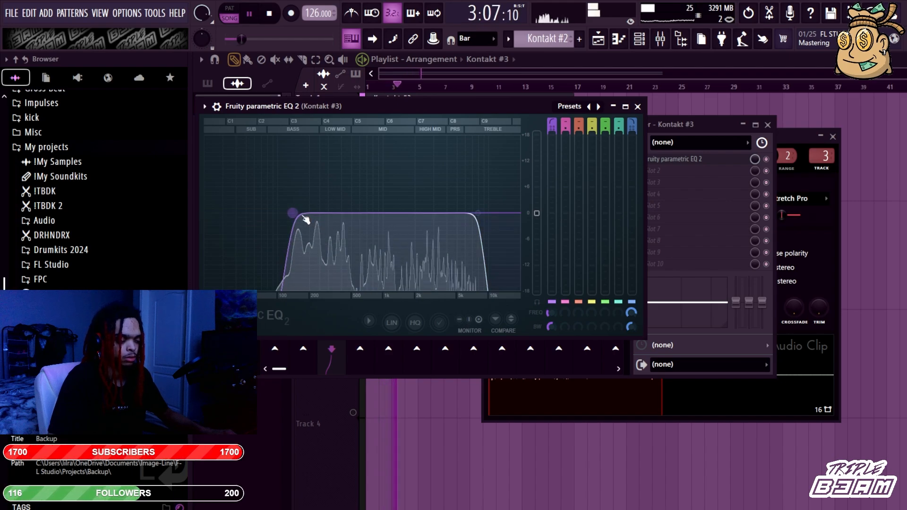
{"action": "left_click", "coordinate": [638, 106]}
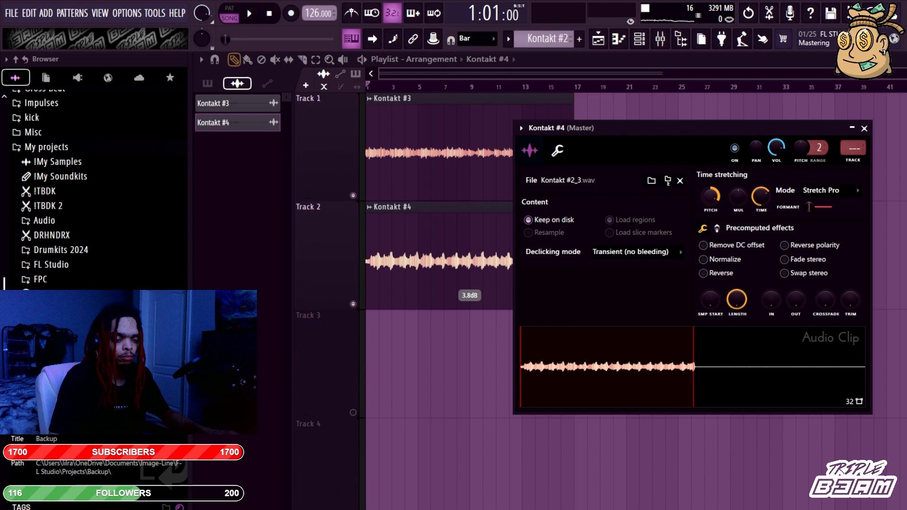
Lower the Kontakt #3 clip's pitch and reduce the Kontakt #4 clip's downward formant shift while the playlist plays.
{"action": "double_click", "coordinate": [410, 142]}
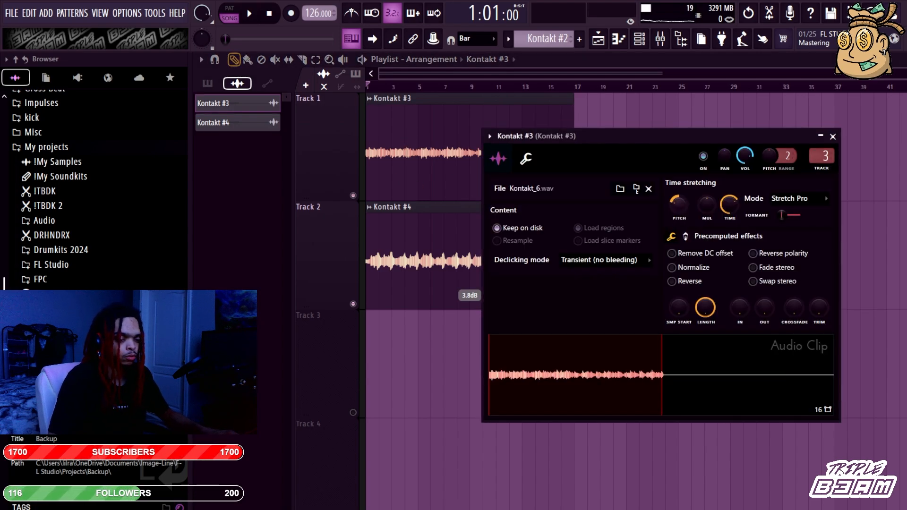
{"action": "key", "text": "space"}
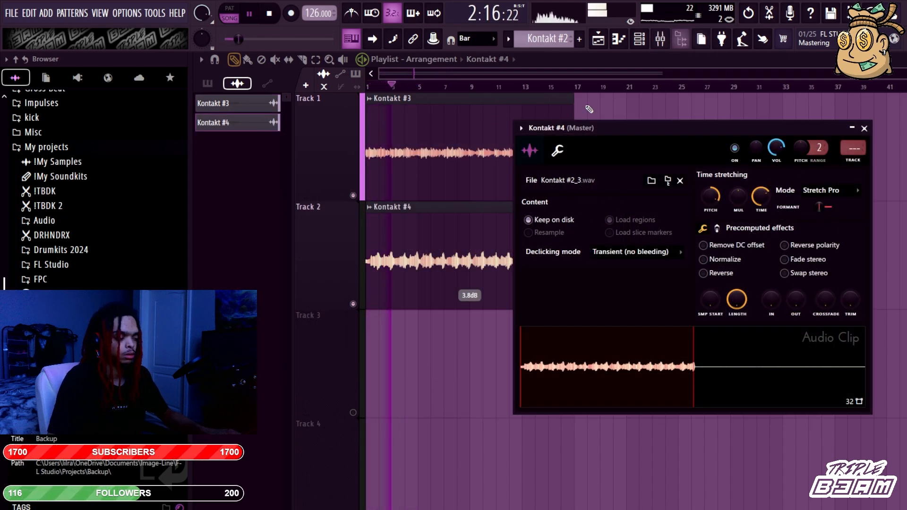
Route the Kontakt #4 clip to mixer track 4 and boost the middle band of its built-in track EQ.
{"action": "key", "text": "ctrl+l"}
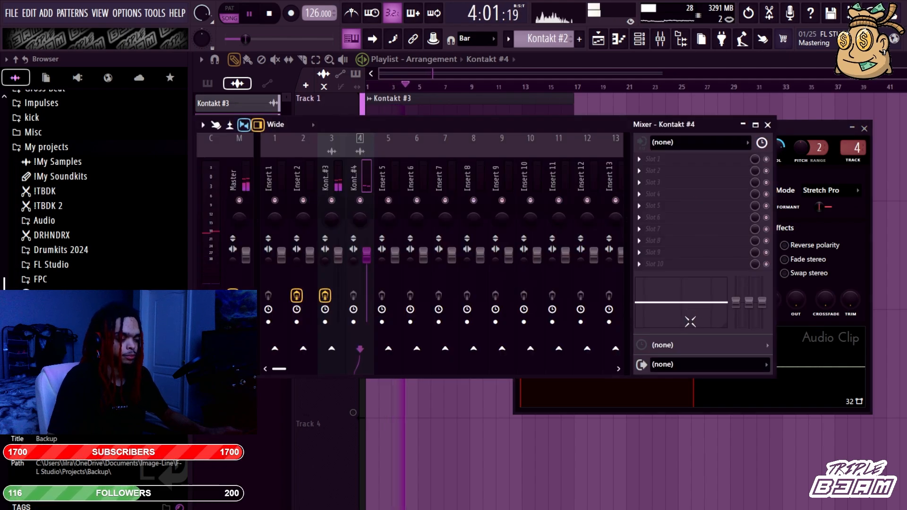
{"action": "key", "text": "space"}
{"action": "key", "text": "space"}
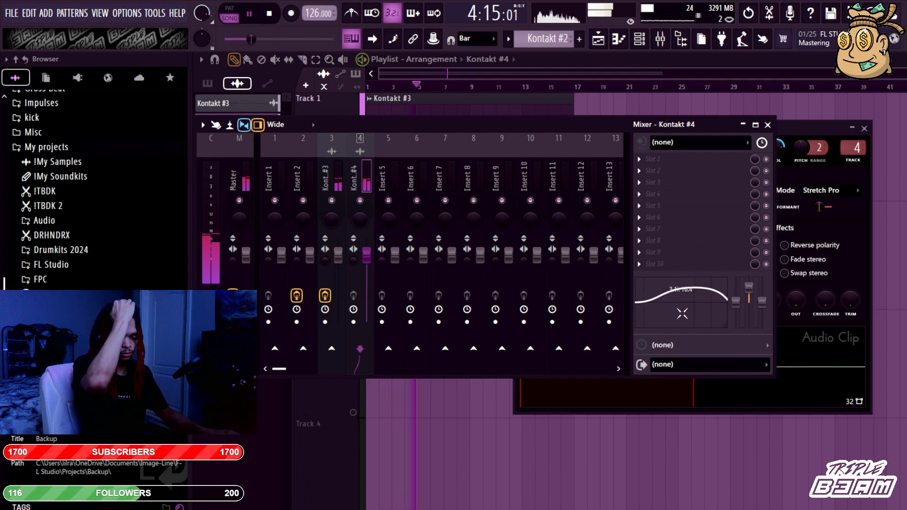
Check the Master track's effect chain, return to the playlist and stop playback.
{"action": "left_click", "coordinate": [231, 213]}
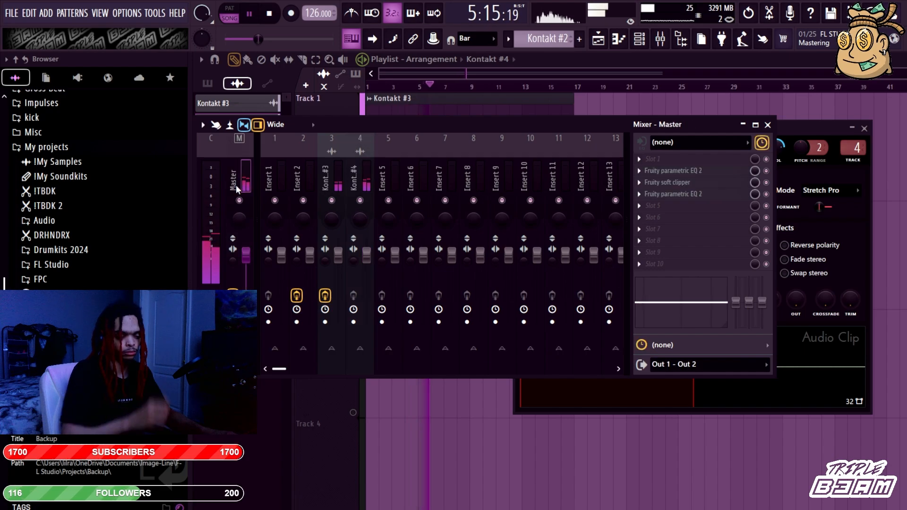
{"action": "left_click", "coordinate": [664, 71]}
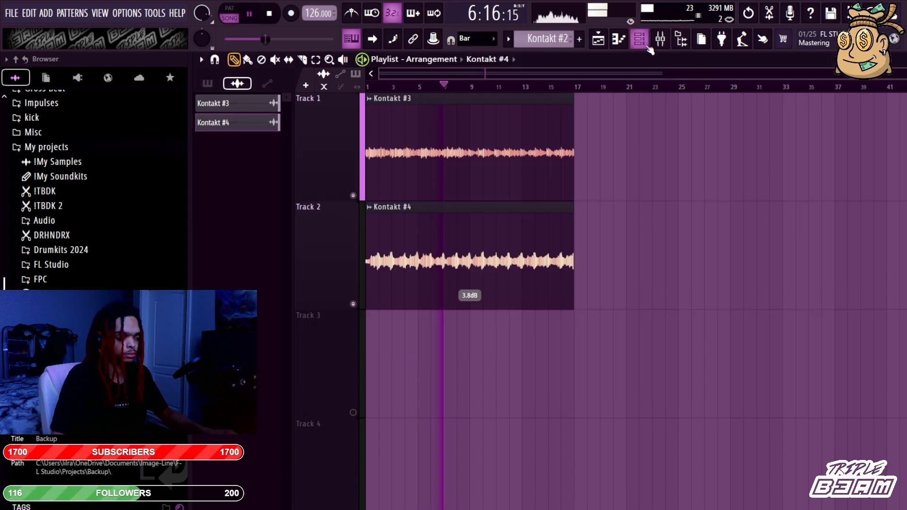
{"action": "left_click", "coordinate": [639, 39]}
{"action": "left_click", "coordinate": [637, 64]}
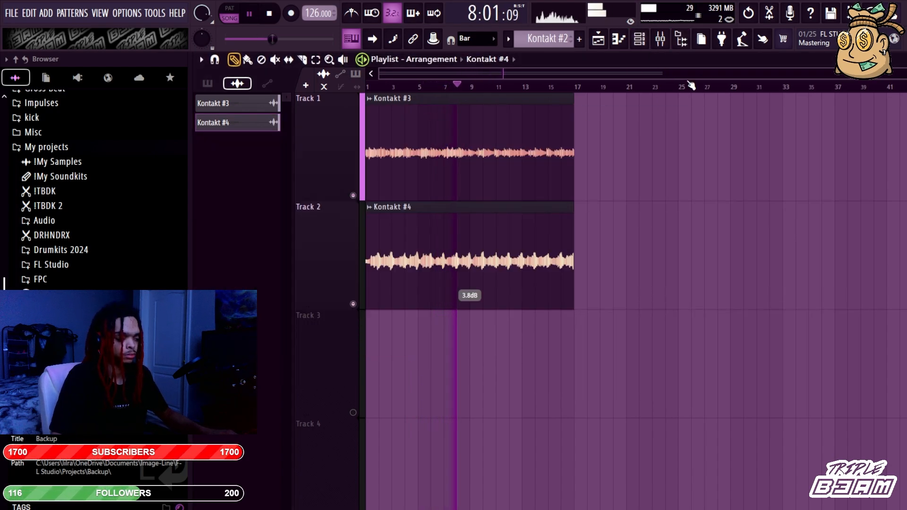
{"action": "key", "text": "space"}
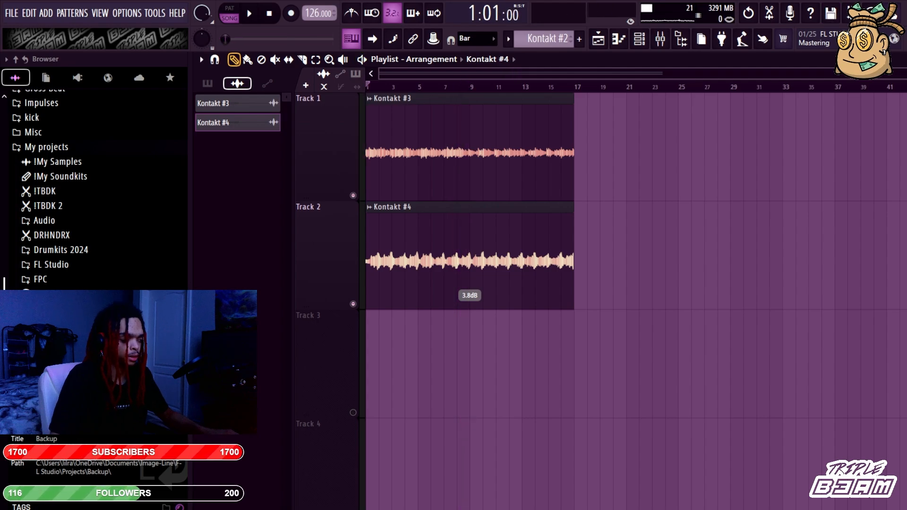
Show the VSTs group in the channel rack and open the ZENOLOGY synth.
{"action": "scroll", "coordinate": [470, 213], "scroll_direction": "down", "scroll_amount": 3}
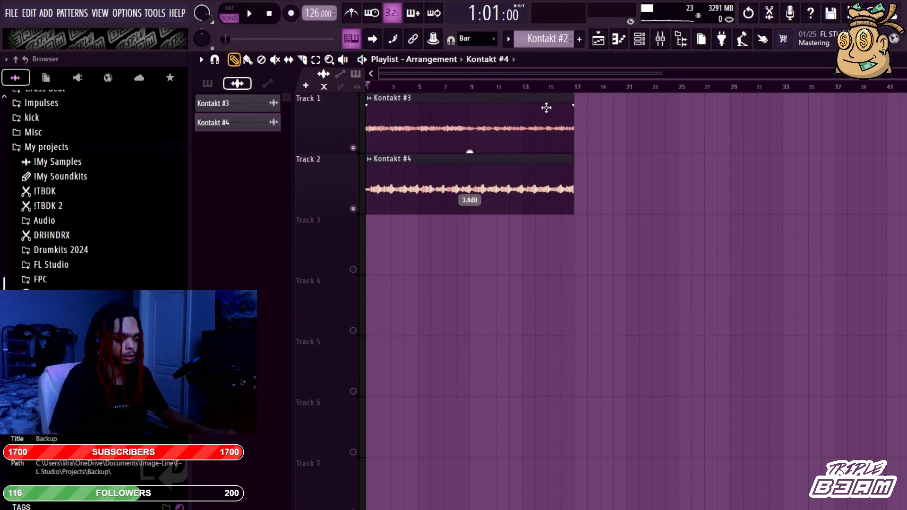
{"action": "key", "text": "F6"}
{"action": "left_click_drag", "start_coordinate": [562, 218], "coordinate": [627, 179]}
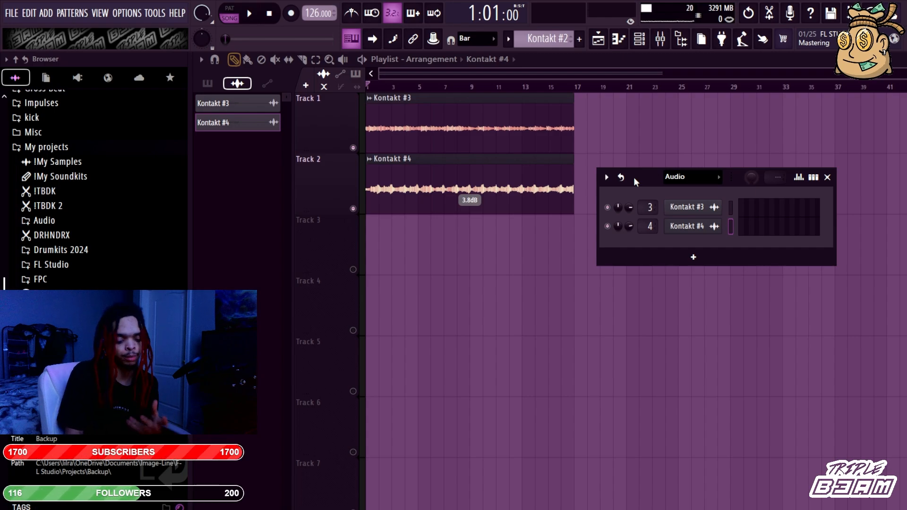
{"action": "left_click", "coordinate": [676, 176]}
{"action": "left_click", "coordinate": [692, 265]}
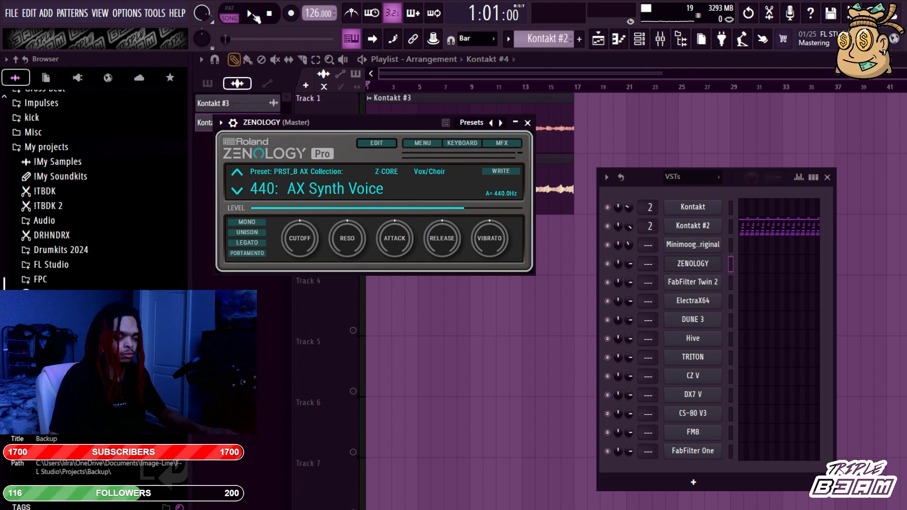
Play the arrangement, reset ZENOLOGY's channel volume and adjust the AX Synth Voice cutoff, attack and release.
{"action": "left_click", "coordinate": [254, 15]}
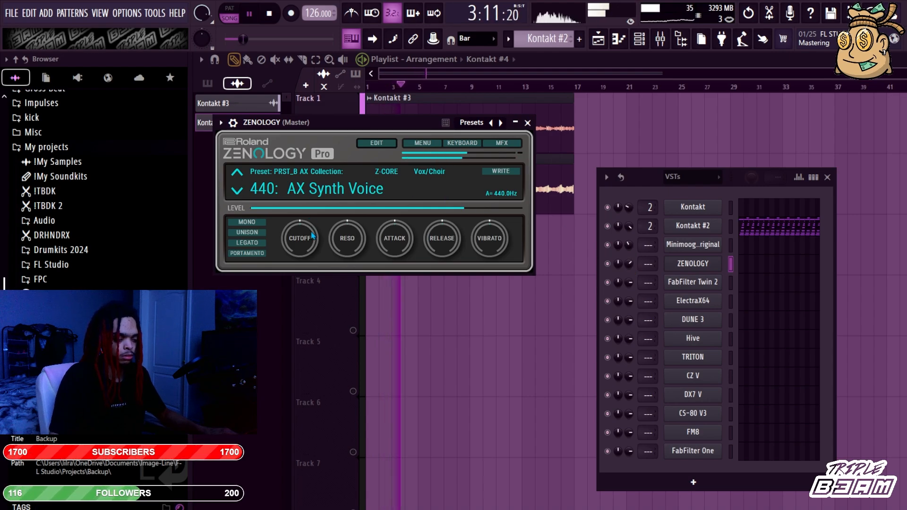
{"action": "left_click", "coordinate": [630, 265], "text": "alt"}
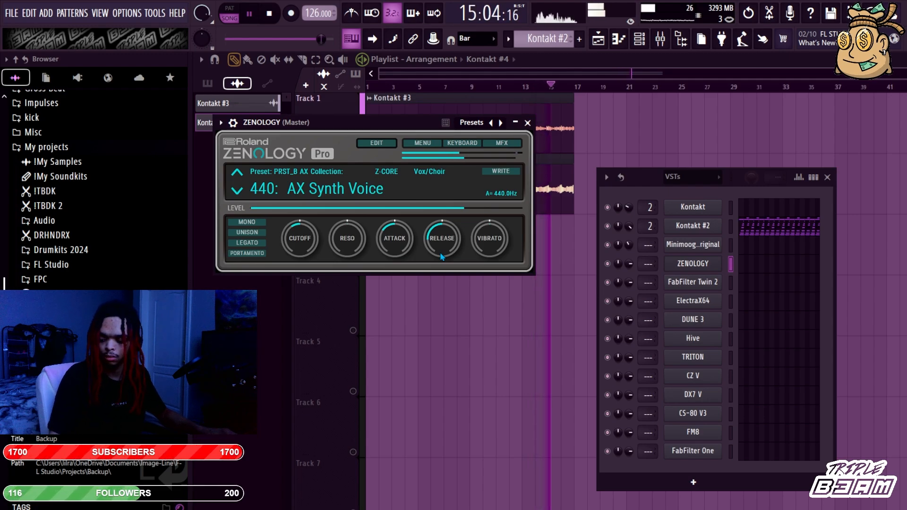
Slice the Kontakt #3 clip at bars 5 and 9 and duplicate both tracks' clips up to bar 33.
{"action": "key", "text": "e"}
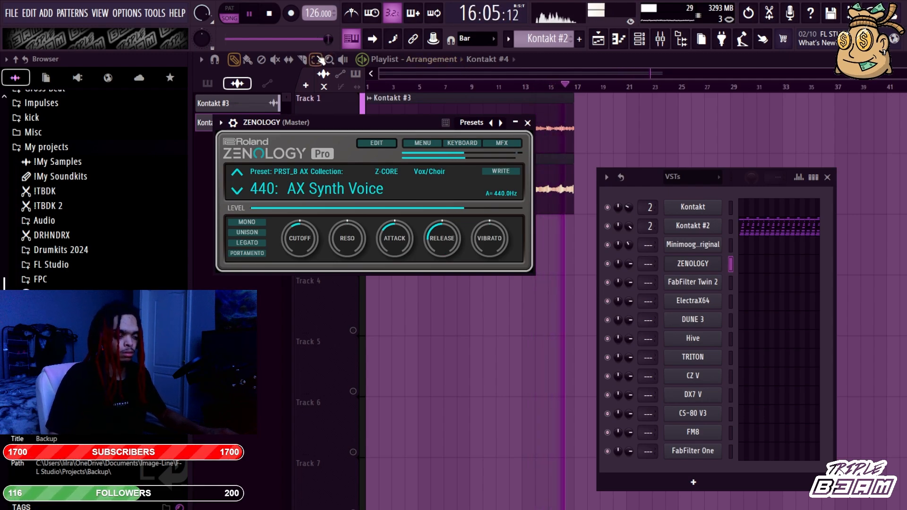
{"action": "key", "text": "F12"}
{"action": "key", "text": "space"}
{"action": "key", "text": "ctrl+b"}
{"action": "key", "text": "F6"}
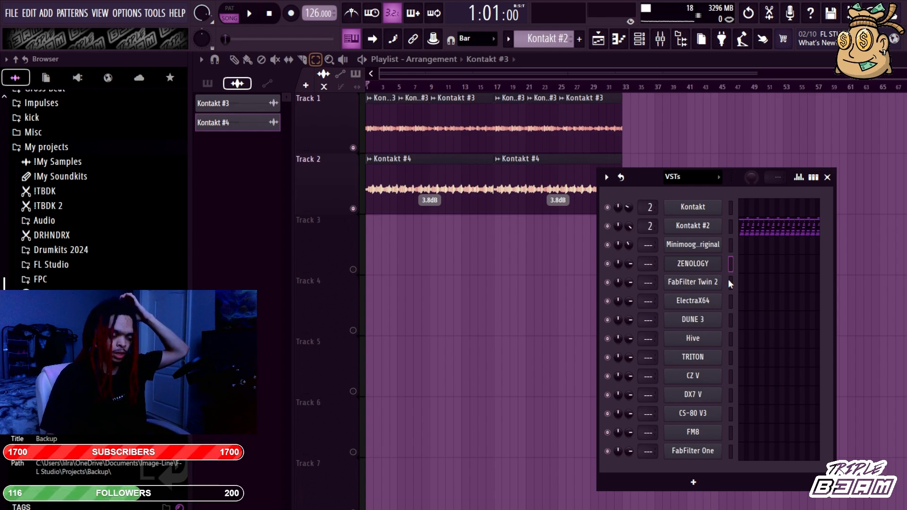
Route ZENOLOGY to mixer track 5 and arm that track for recording.
{"action": "left_click", "coordinate": [693, 263]}
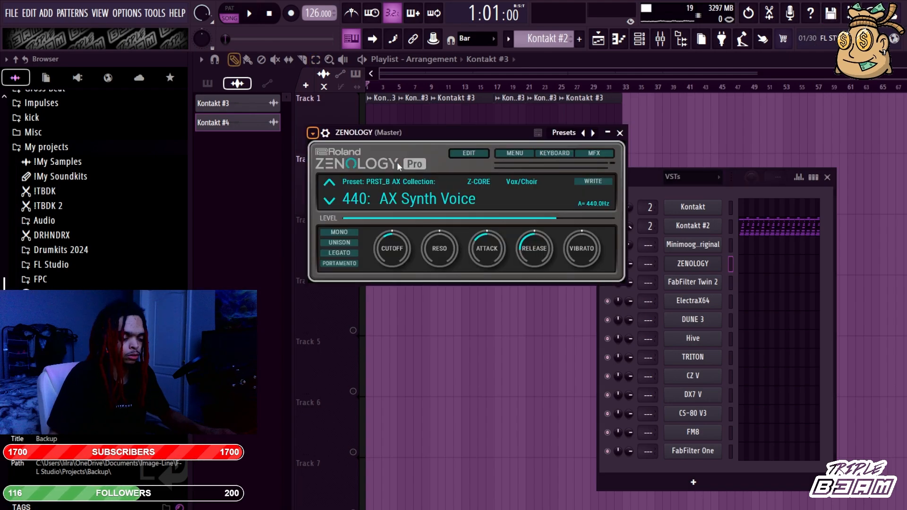
{"action": "key", "text": "F9"}
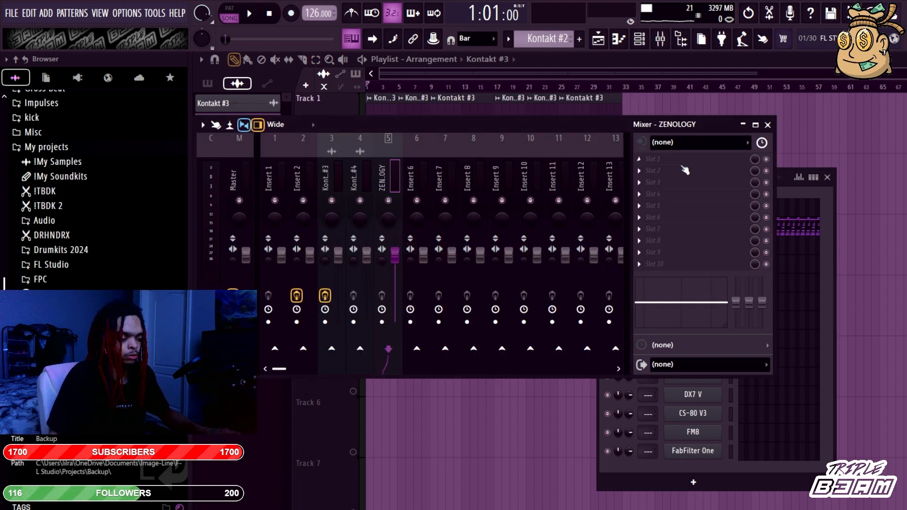
{"action": "left_click", "coordinate": [784, 195]}
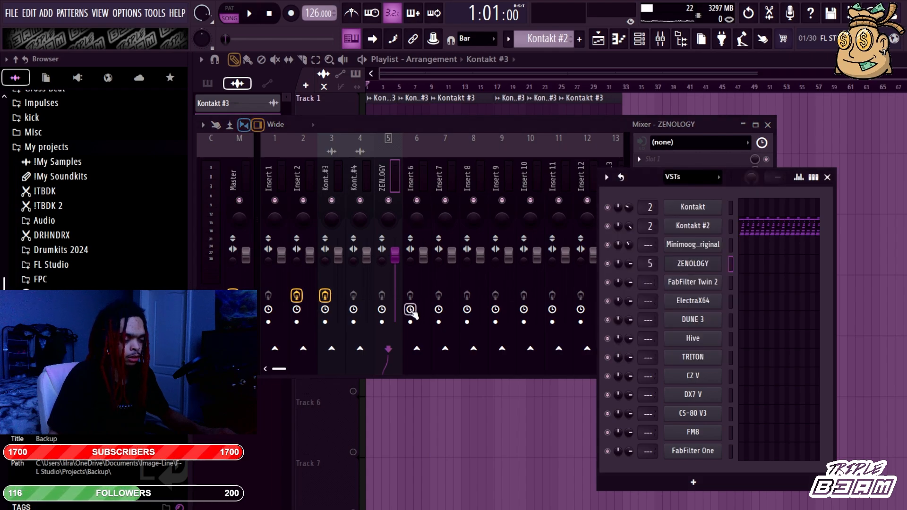
{"action": "left_click", "coordinate": [383, 324]}
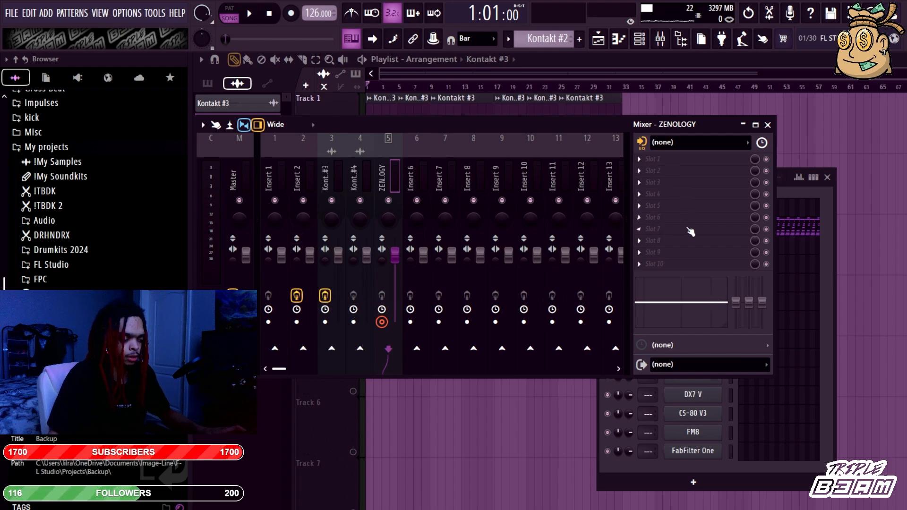
Limit the recording filter to audio and record about four bars of ZENOLOGY onto track 3.
{"action": "left_click", "coordinate": [555, 64]}
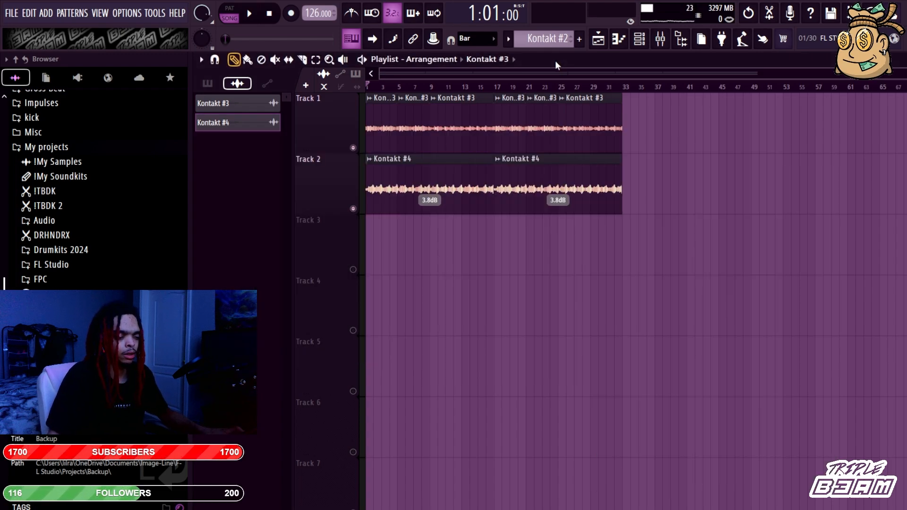
{"action": "right_click", "coordinate": [289, 21]}
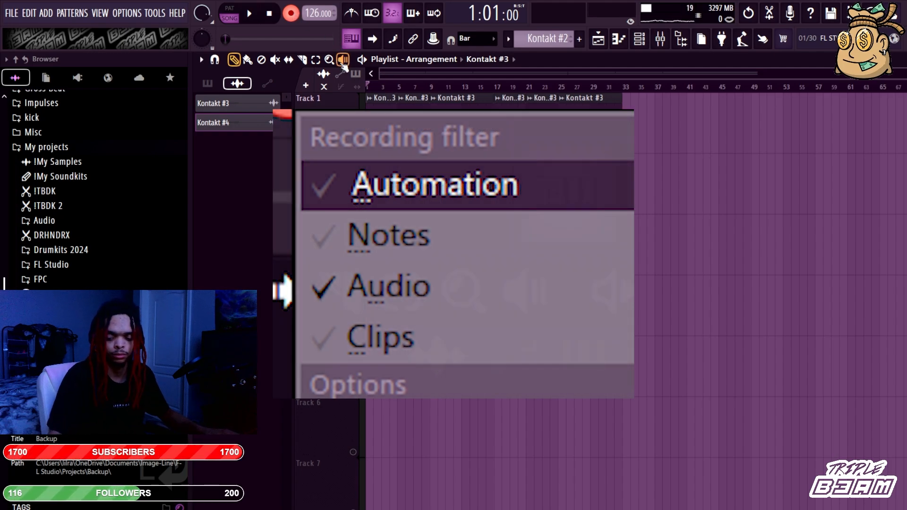
{"action": "left_click", "coordinate": [302, 22]}
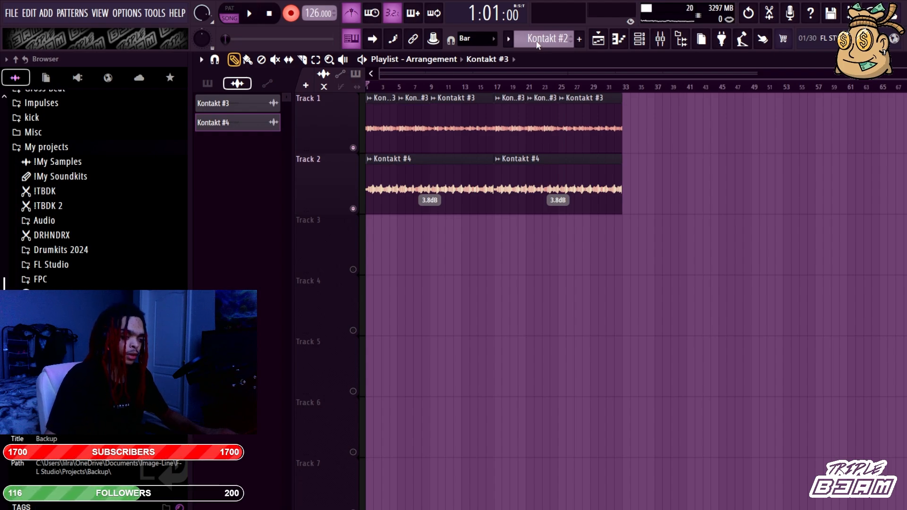
{"action": "left_click", "coordinate": [250, 14]}
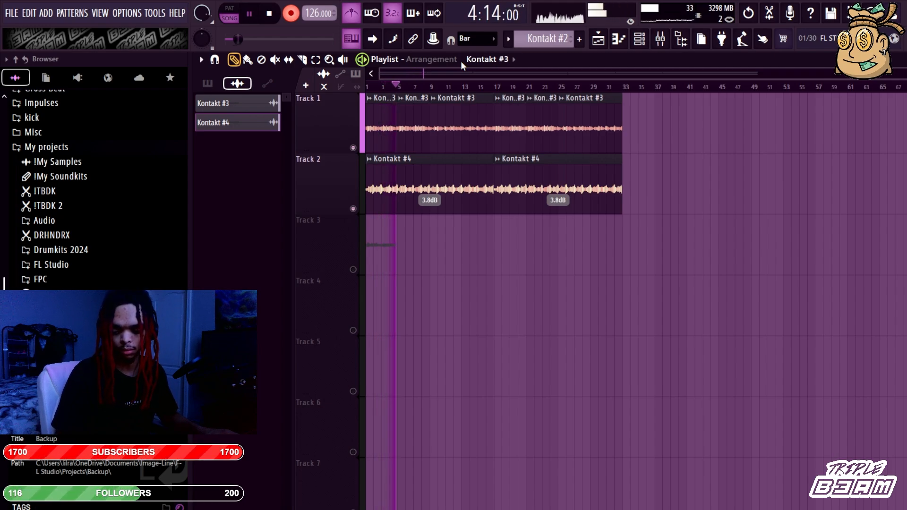
{"action": "left_click", "coordinate": [291, 13]}
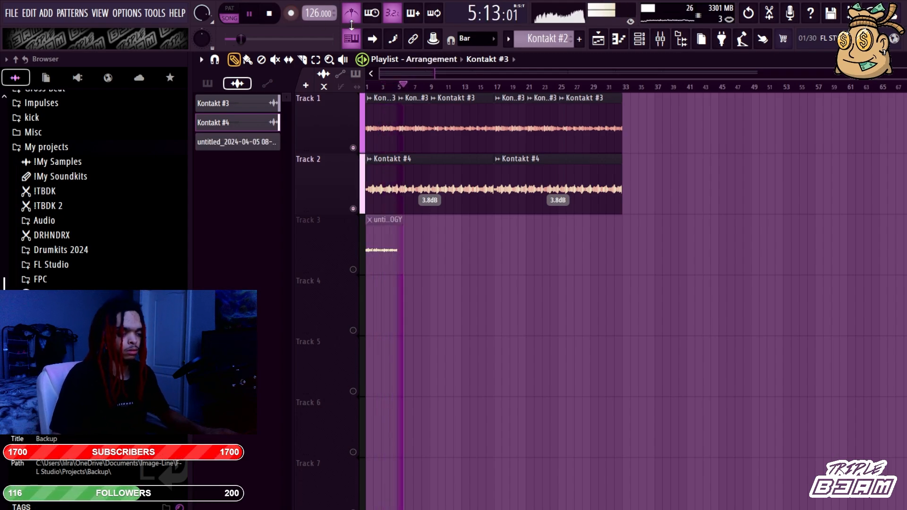
{"action": "key", "text": "space"}
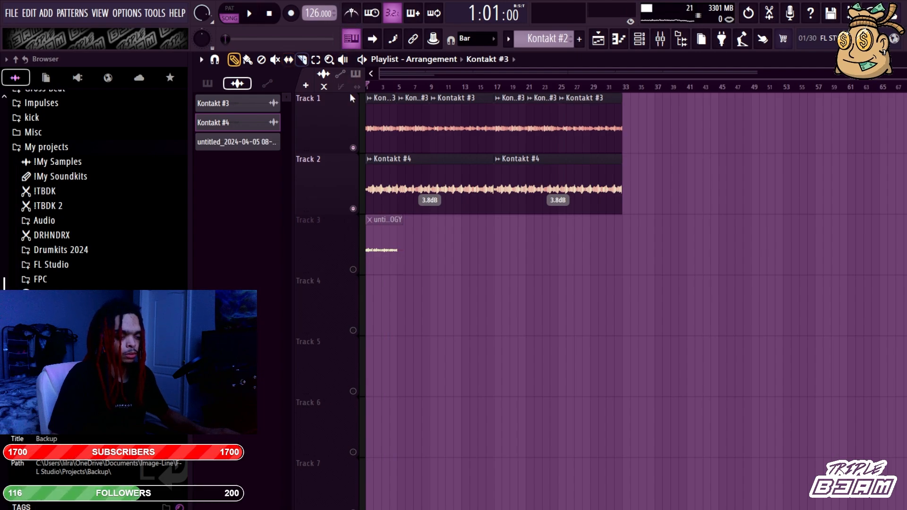
Enable all muted playlist tracks and place four consecutive ZENOLOGY recording clips on track 3 from bar 17 to bar 33.
{"action": "right_click", "coordinate": [354, 269]}
{"action": "left_click", "coordinate": [574, 263]}
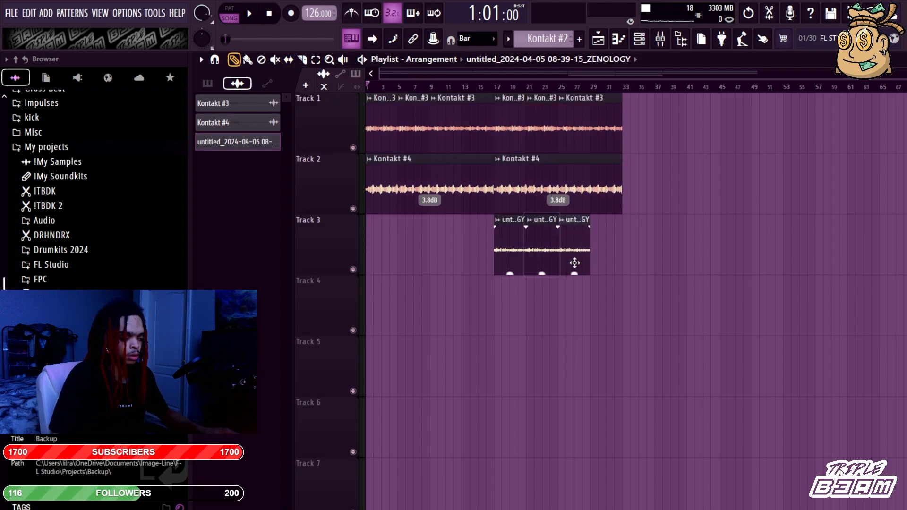
{"action": "left_click_drag", "start_coordinate": [619, 263], "coordinate": [616, 265]}
Set the gain of the four ZENOLOGY clips on track 3 to -2.6 dB and play them from bar 17.
{"action": "left_click", "coordinate": [496, 87]}
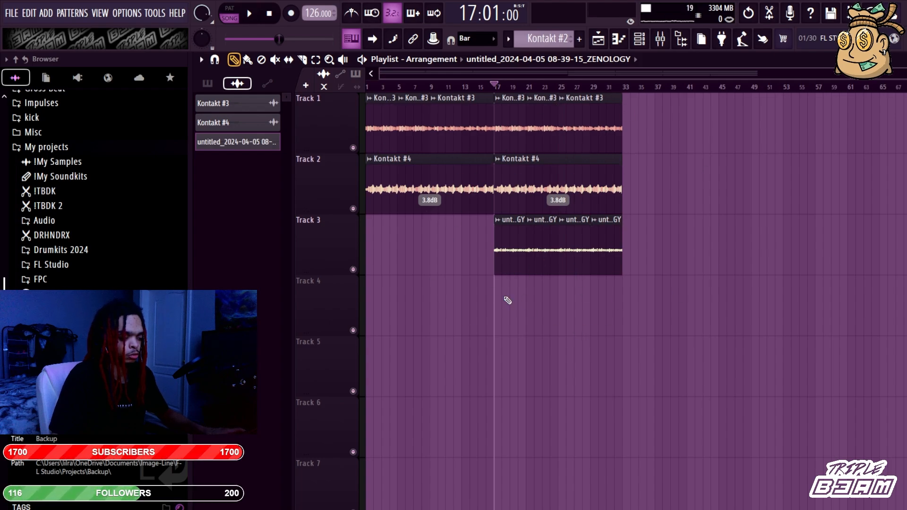
{"action": "left_click", "coordinate": [509, 256]}
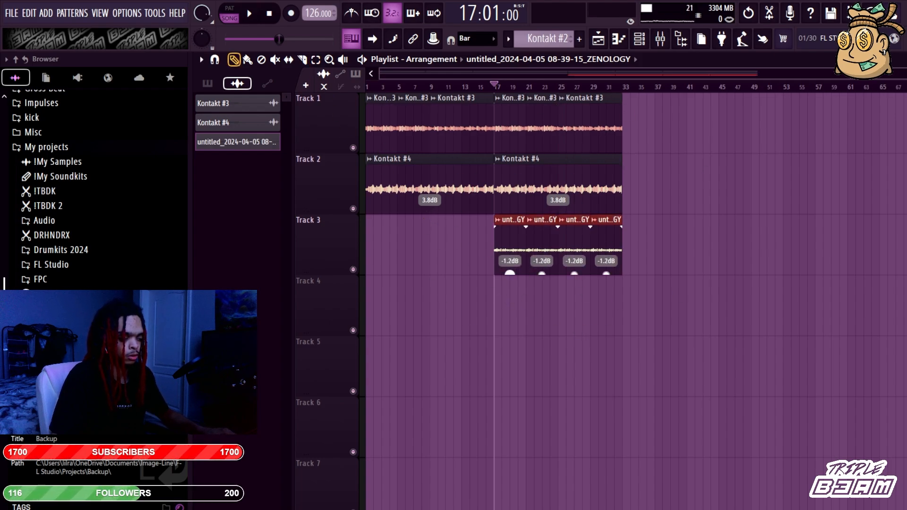
{"action": "left_click", "coordinate": [518, 275]}
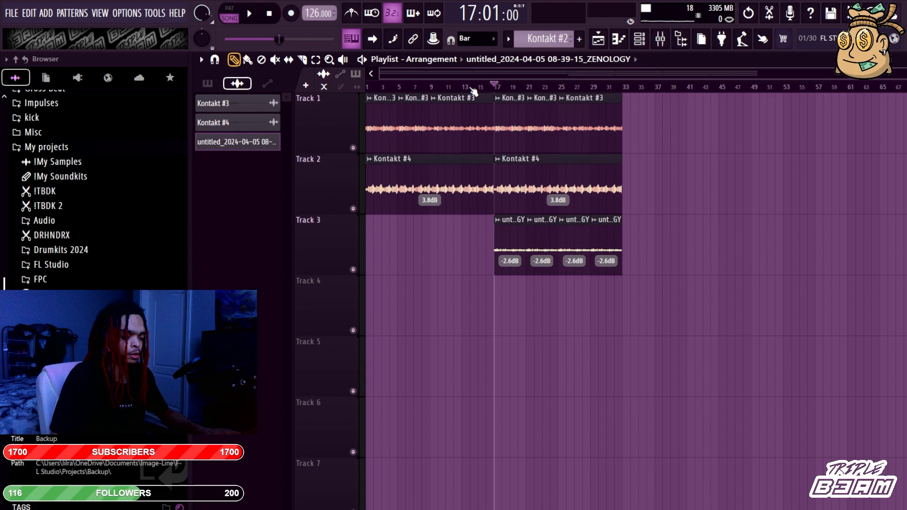
{"action": "key", "text": "space"}
{"action": "scroll", "coordinate": [482, 147], "scroll_direction": "down", "scroll_amount": 3}
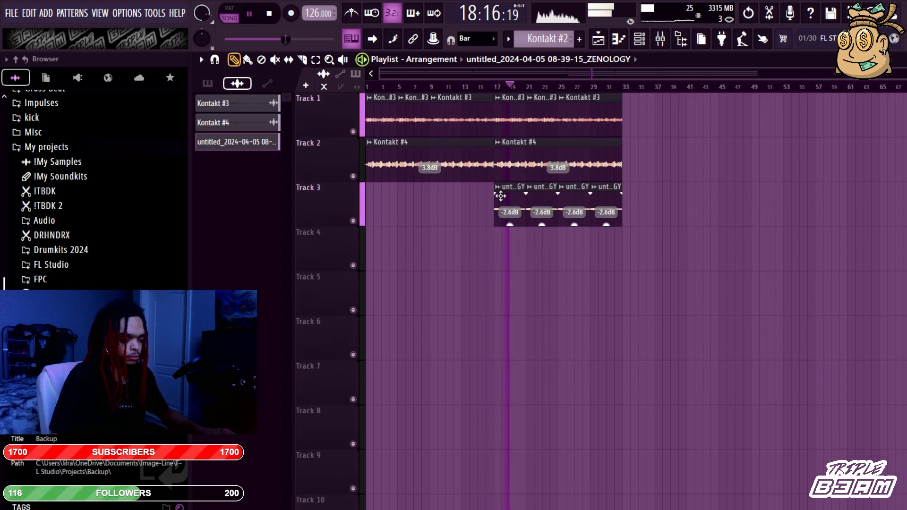
{"action": "key", "text": "space"}
Fade in the first ZENOLOGY clip on track 3, fade in the first Kontakt #4 clip until bar 9 and fade out the second.
{"action": "left_click_drag", "start_coordinate": [497, 194], "coordinate": [525, 198]}
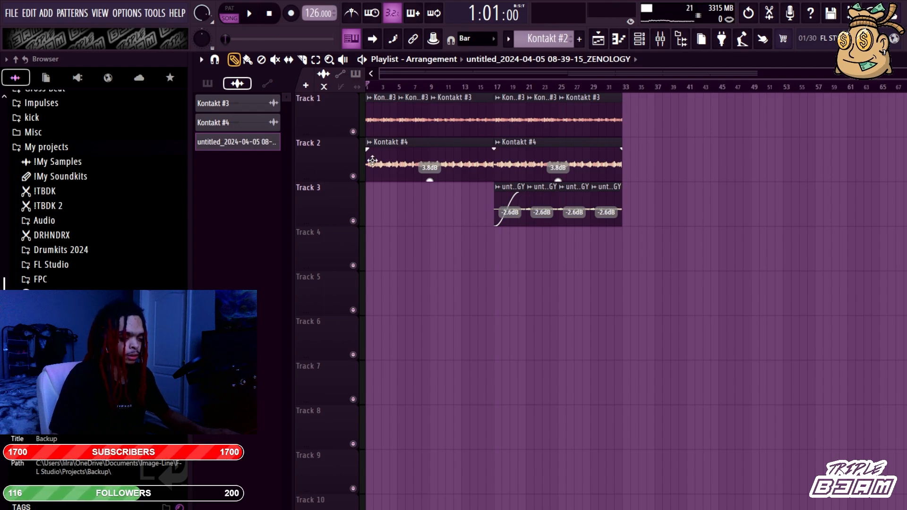
{"action": "key", "text": "space"}
{"action": "key", "text": "space"}
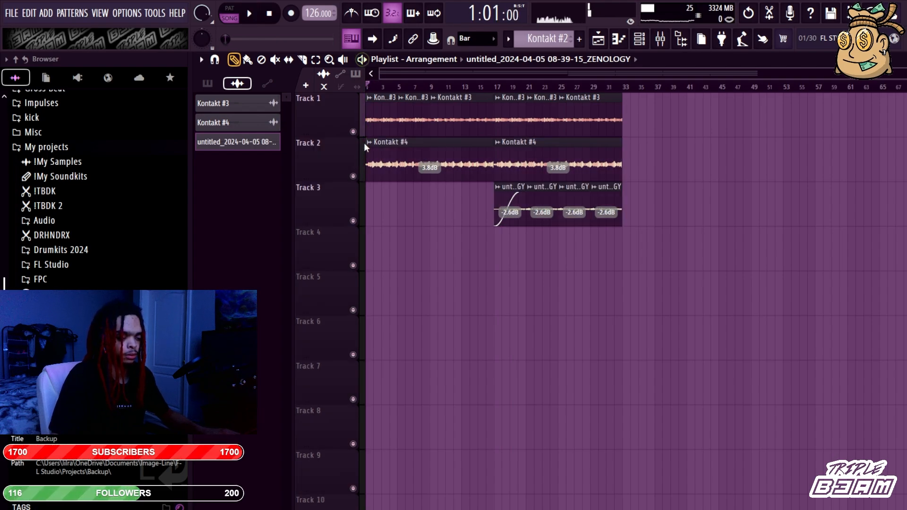
{"action": "key", "text": "space"}
{"action": "key", "text": "space"}
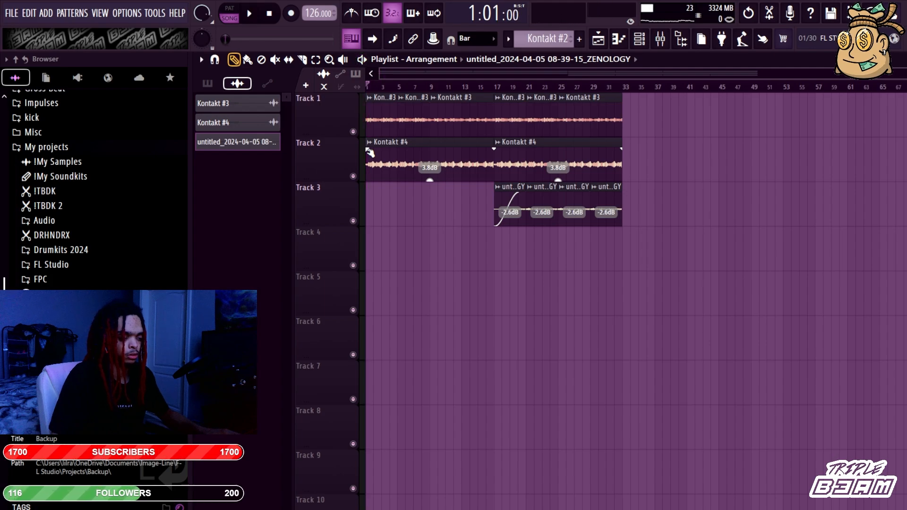
{"action": "left_click_drag", "start_coordinate": [384, 151], "coordinate": [435, 157]}
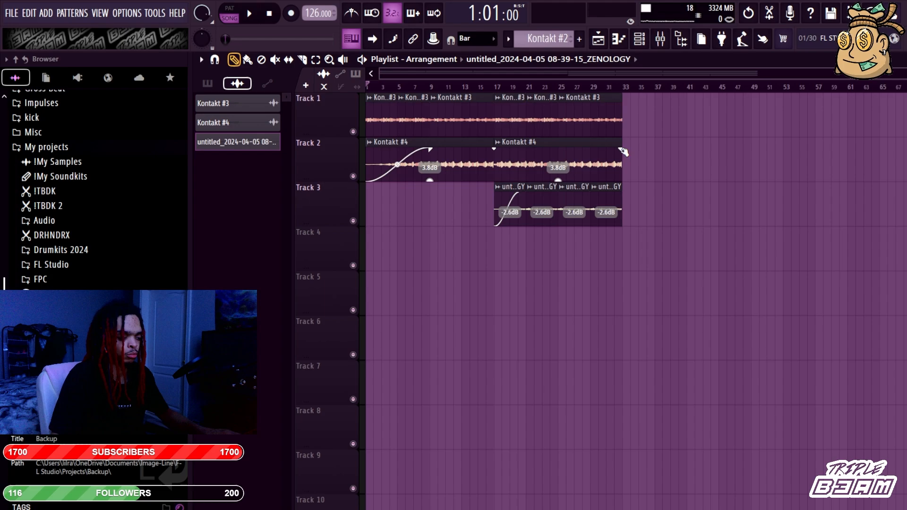
{"action": "left_click_drag", "start_coordinate": [624, 152], "coordinate": [565, 148]}
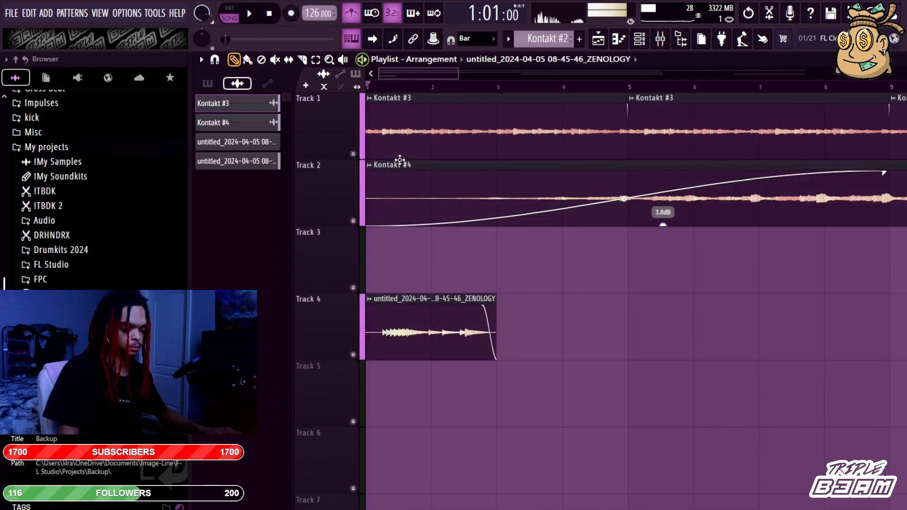
Fill track 4 with copies of the short ZENOLOGY clips up to bar 17 and select all of them.
{"action": "double_click", "coordinate": [428, 332]}
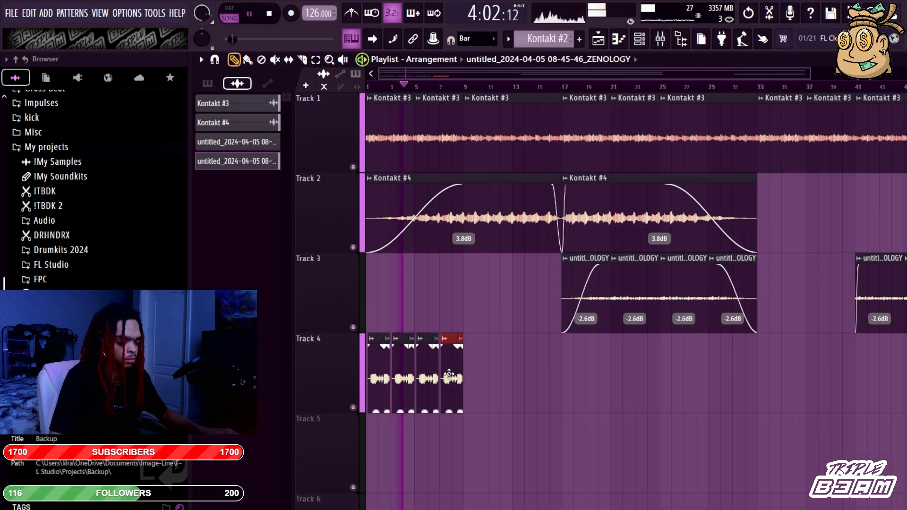
{"action": "key", "text": "ctrl+b"}
{"action": "key", "text": "ctrl+b"}
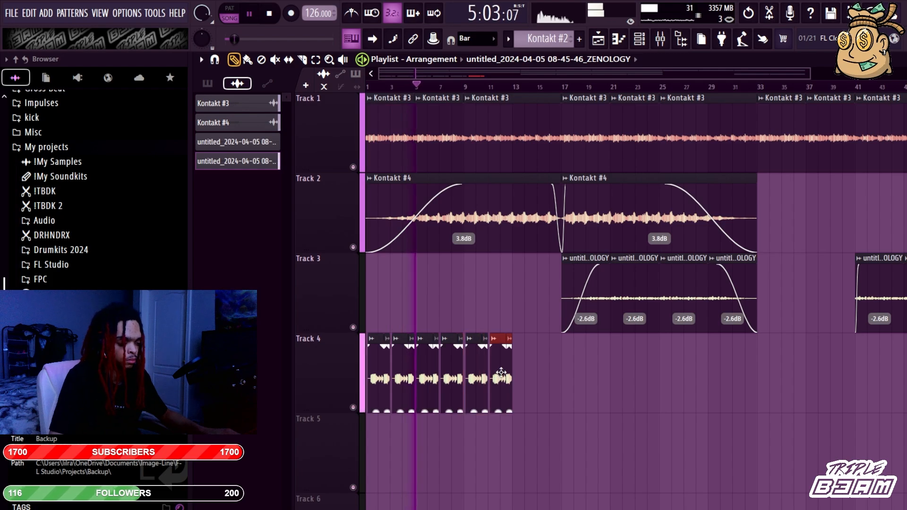
{"action": "key", "text": "ctrl+b"}
{"action": "double_click", "coordinate": [541, 378]}
{"action": "key", "text": "space"}
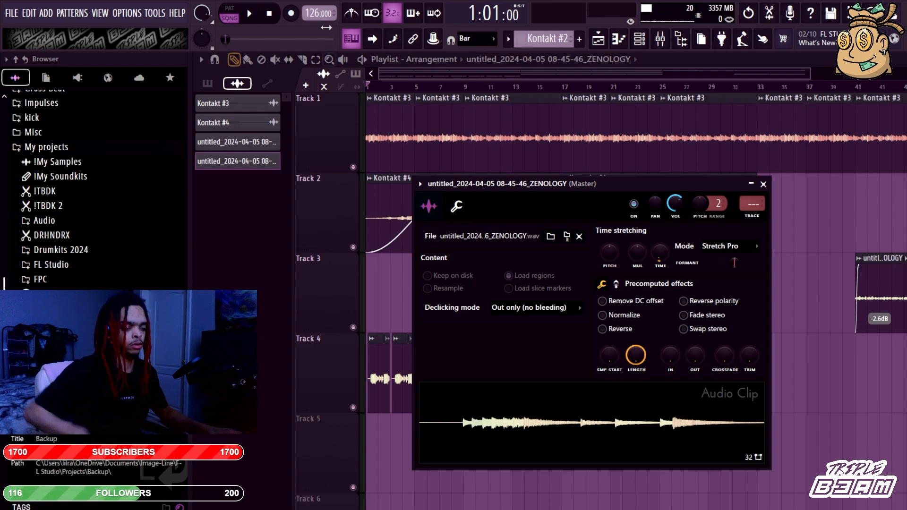
{"action": "left_click", "coordinate": [315, 60]}
{"action": "left_click_drag", "start_coordinate": [584, 355], "coordinate": [267, 385]}
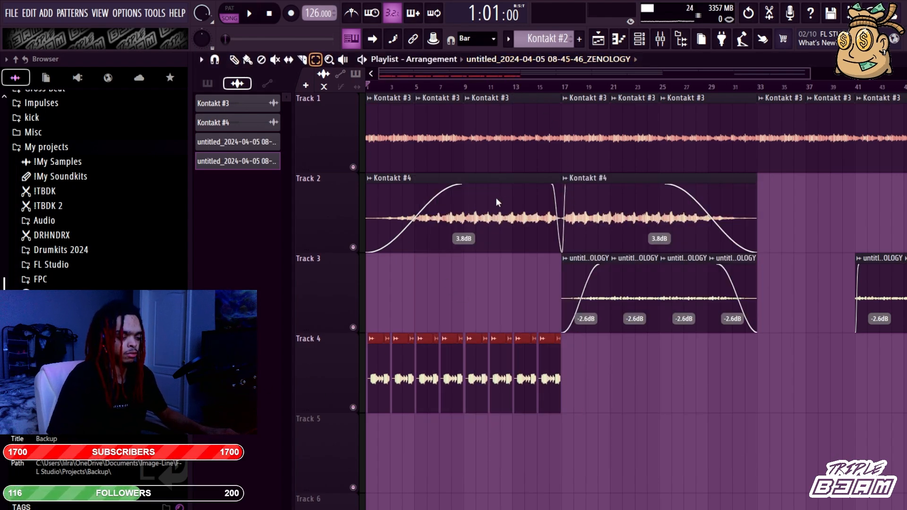
Adjust the fade-outs at the Kontakt #4 clip joint at bar 9 and at an earlier joint, and bend the fade curve.
{"action": "left_click_drag", "start_coordinate": [561, 231], "coordinate": [551, 231]}
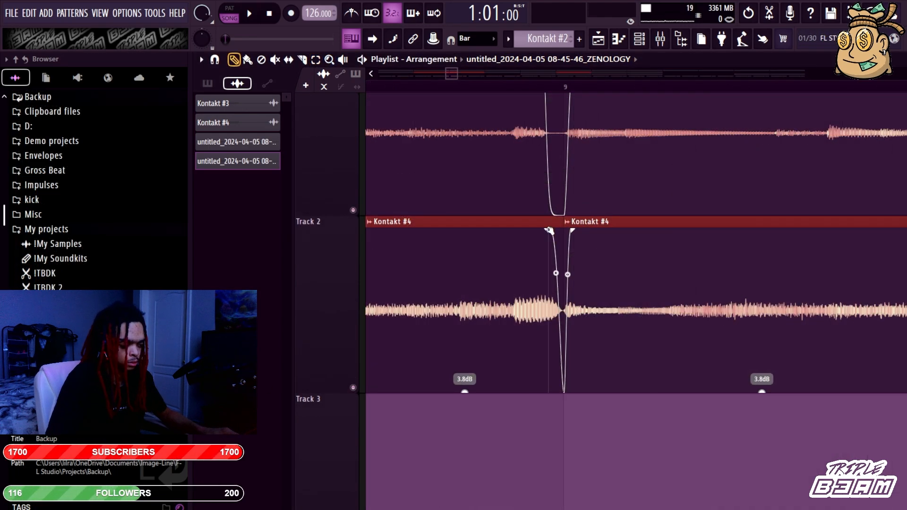
{"action": "left_click_drag", "start_coordinate": [450, 74], "coordinate": [420, 75]}
{"action": "left_click_drag", "start_coordinate": [541, 231], "coordinate": [517, 230]}
{"action": "left_click_drag", "start_coordinate": [527, 312], "coordinate": [530, 360]}
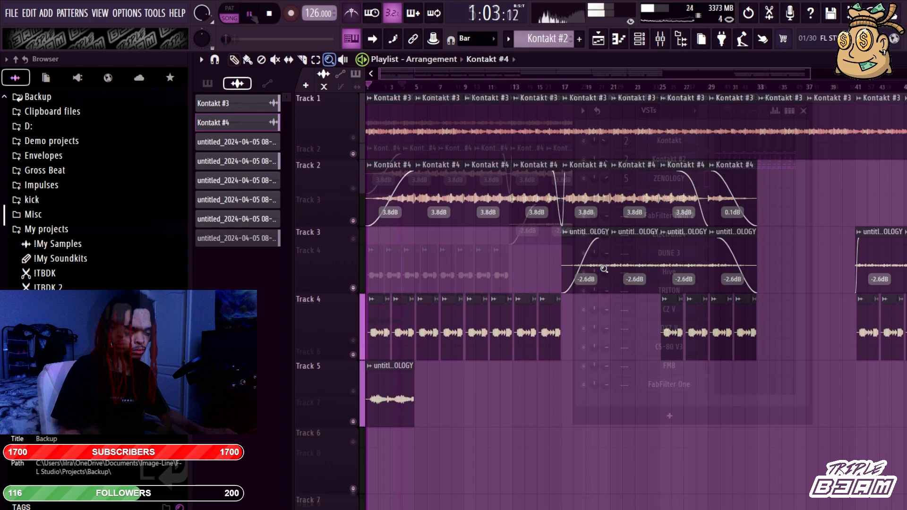
Duplicate the ZENOLOGY clip on track 5 up to bar 17 and delete the copies before bar 9.
{"action": "key", "text": "e"}
{"action": "left_click", "coordinate": [390, 397]}
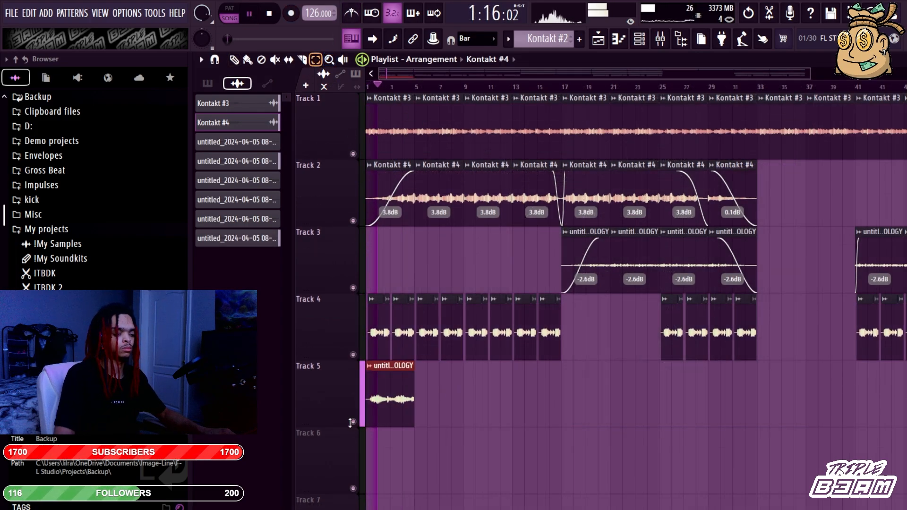
{"action": "key", "text": "ctrl+b"}
{"action": "left_click_drag", "start_coordinate": [451, 363], "coordinate": [391, 420]}
{"action": "key", "text": "ctrl+b"}
{"action": "left_click_drag", "start_coordinate": [451, 401], "coordinate": [409, 420]}
{"action": "key", "text": "Delete"}
Set the track 5 ZENOLOGY clips' gain to -2.4 dB and arrange copies at bars 5, 13, 21 and 29.
{"action": "left_click_drag", "start_coordinate": [487, 402], "coordinate": [558, 421]}
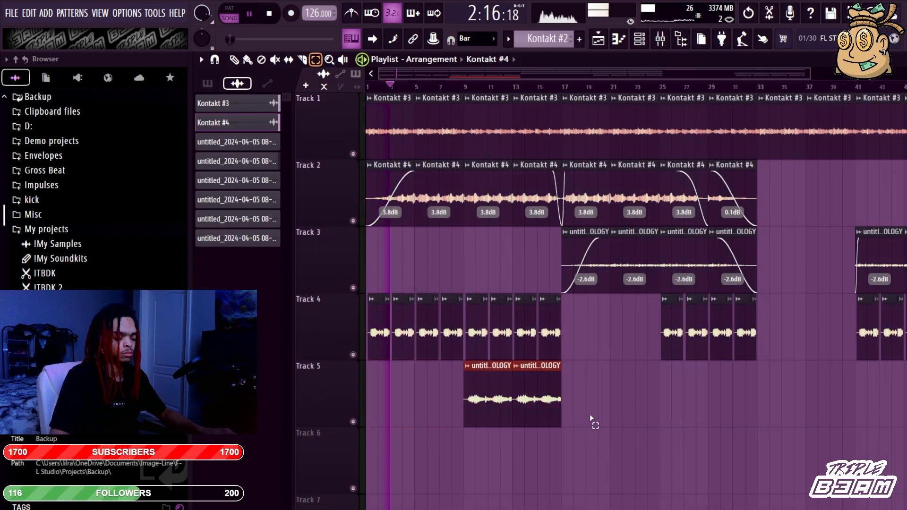
{"action": "left_click", "coordinate": [234, 60]}
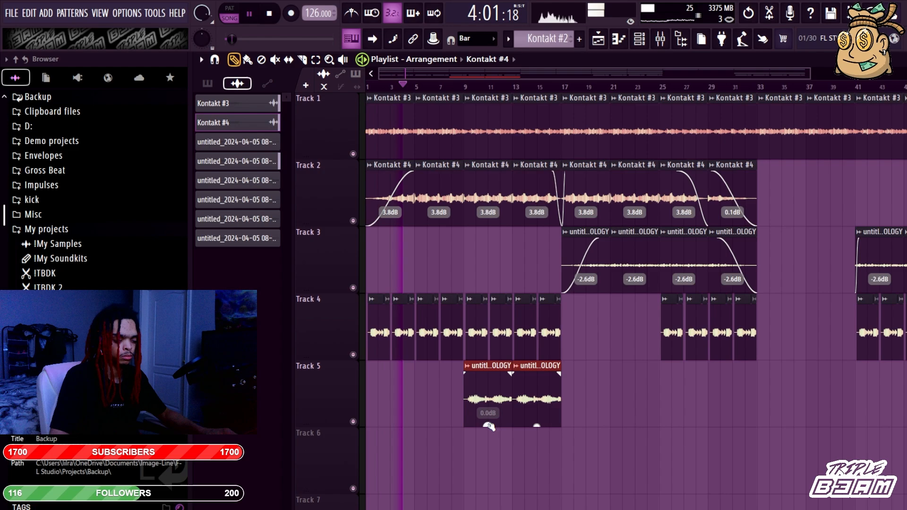
{"action": "left_click_drag", "start_coordinate": [488, 425], "coordinate": [488, 432]}
{"action": "left_click_drag", "start_coordinate": [491, 388], "coordinate": [698, 387]}
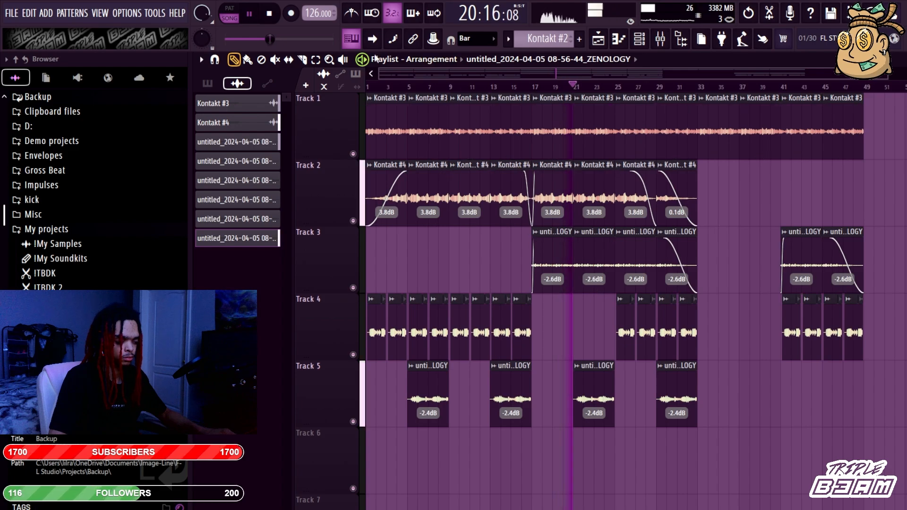
Shorten the fade-in of the ZENOLOGY clip that starts at bar 17 on track 3.
{"action": "left_click", "coordinate": [330, 60]}
{"action": "left_click_drag", "start_coordinate": [513, 160], "coordinate": [574, 362]}
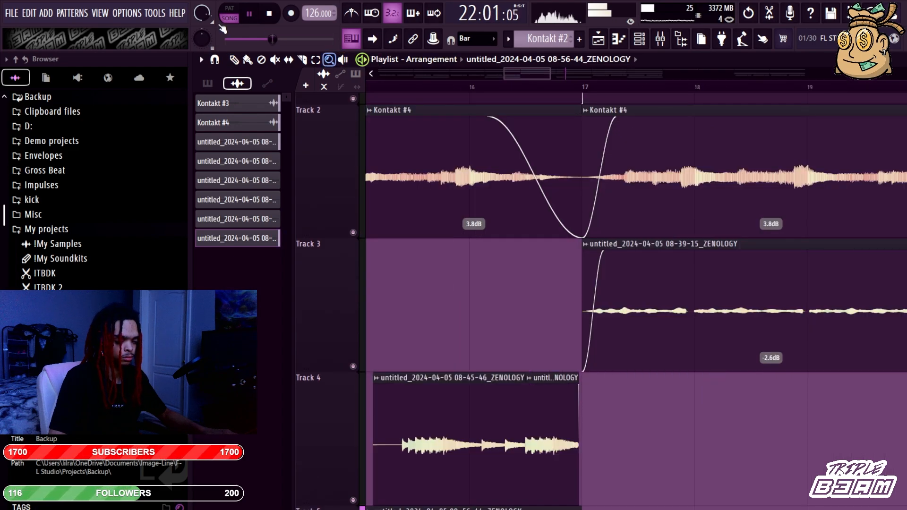
{"action": "left_click", "coordinate": [234, 60]}
{"action": "left_click_drag", "start_coordinate": [602, 251], "coordinate": [593, 253]}
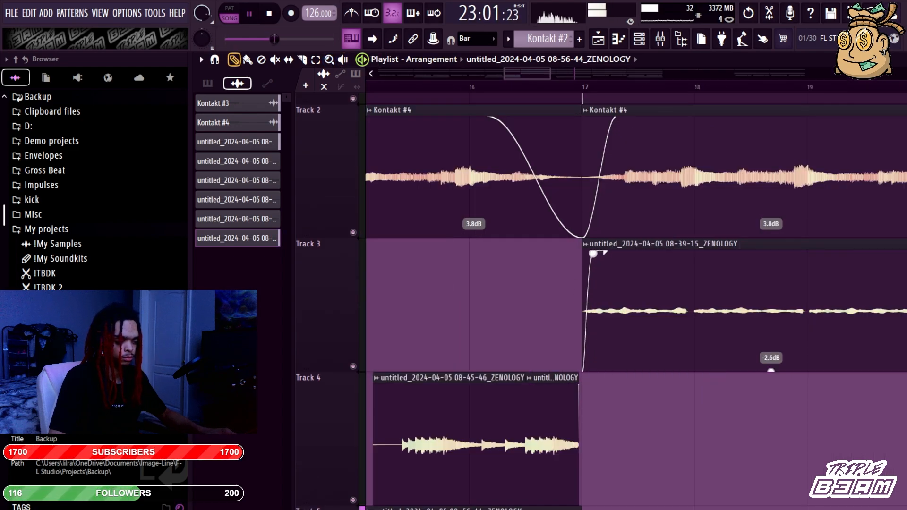
{"action": "left_click", "coordinate": [329, 60]}
{"action": "right_click", "coordinate": [460, 210]}
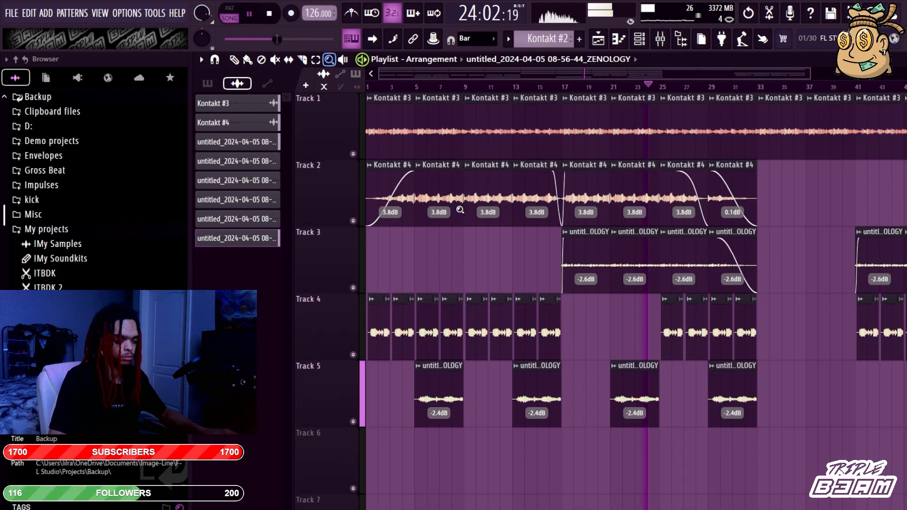
Show the VSTs group in the channel rack and pause playback.
{"action": "left_click", "coordinate": [639, 39]}
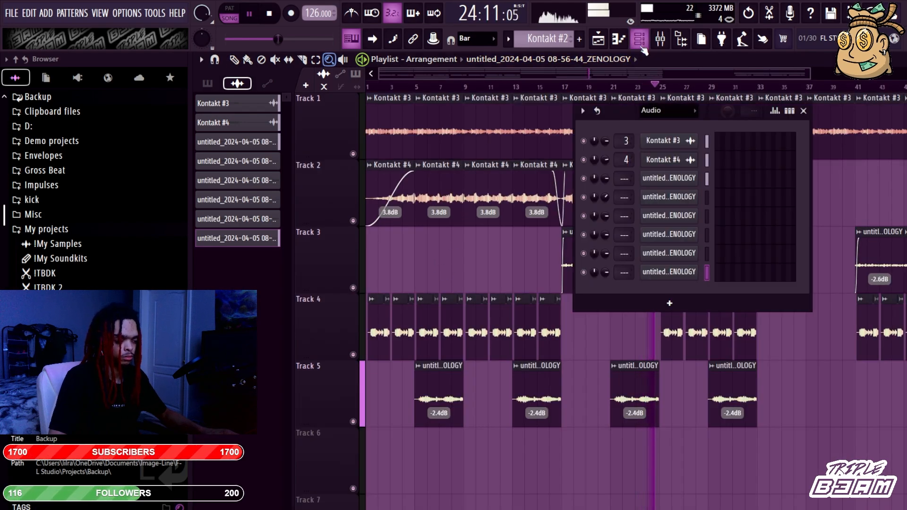
{"action": "left_click", "coordinate": [662, 112]}
{"action": "left_click", "coordinate": [694, 186]}
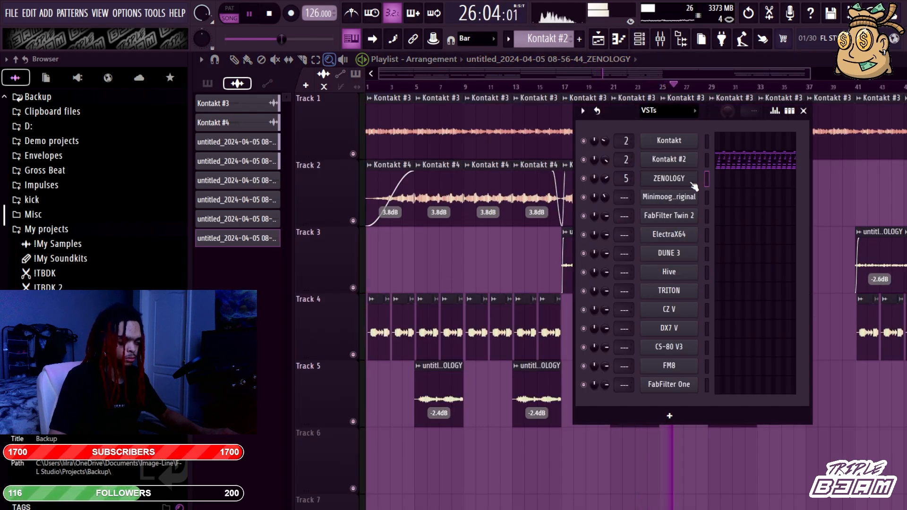
{"action": "left_click", "coordinate": [254, 14]}
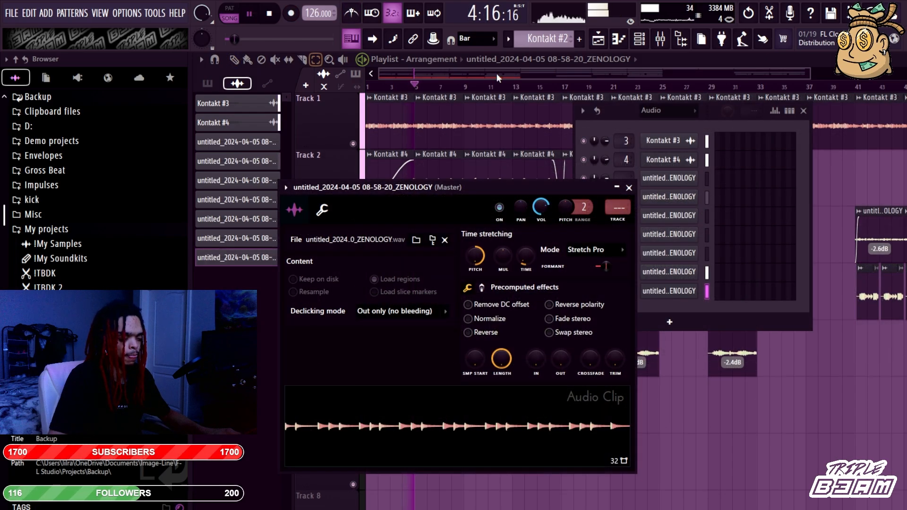
Delete the track 6 ZENOLOGY clips in bars 1 to 5 and 9 to 13, and copy the pair at bar 13 to bar 29.
{"action": "key", "text": "F12"}
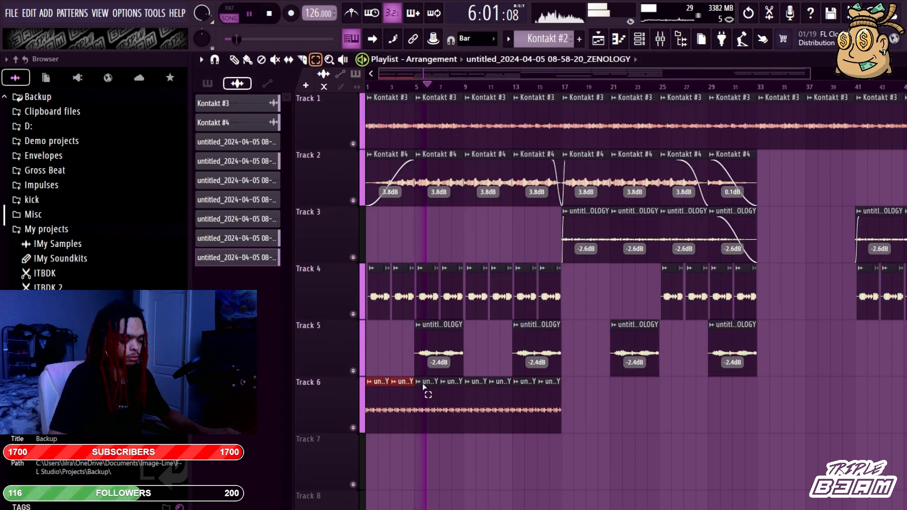
{"action": "key", "text": "Delete"}
{"action": "mouse_move", "coordinate": [473, 395]}
{"action": "left_mouse_down"}
{"action": "mouse_move", "coordinate": [502, 410]}
{"action": "mouse_move", "coordinate": [548, 407]}
{"action": "left_mouse_up"}
{"action": "key", "text": "Delete"}
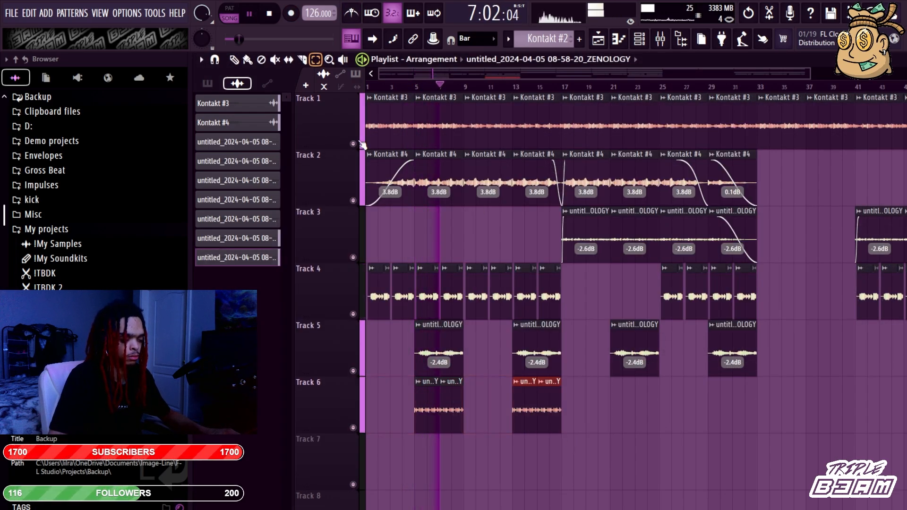
{"action": "key", "text": "p"}
{"action": "left_click_drag", "start_coordinate": [524, 399], "coordinate": [720, 402]}
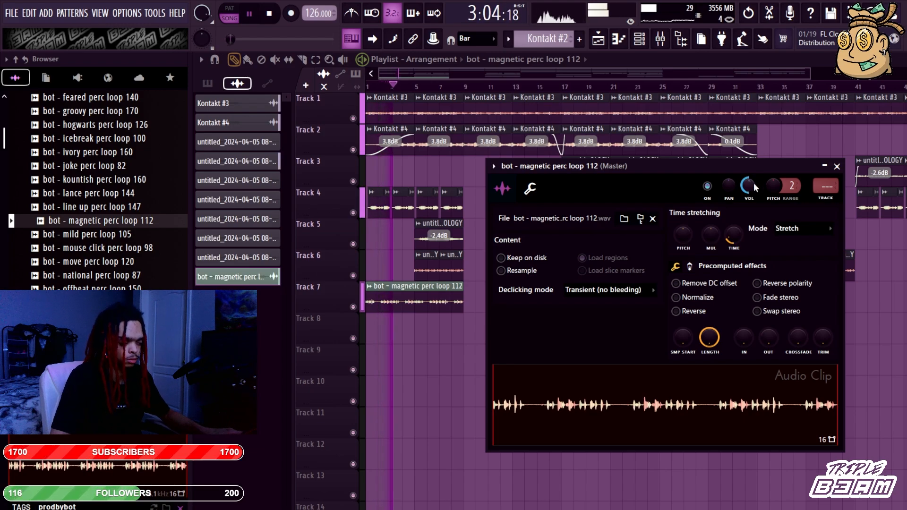
Place a copy of Pattern 3 on track 9 at bar 25.
{"action": "left_click", "coordinate": [322, 72]}
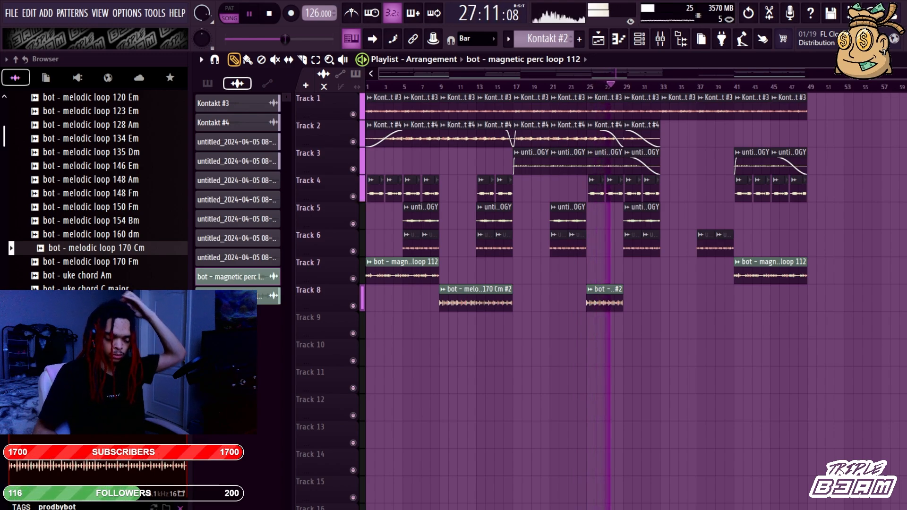
{"action": "left_click", "coordinate": [639, 38]}
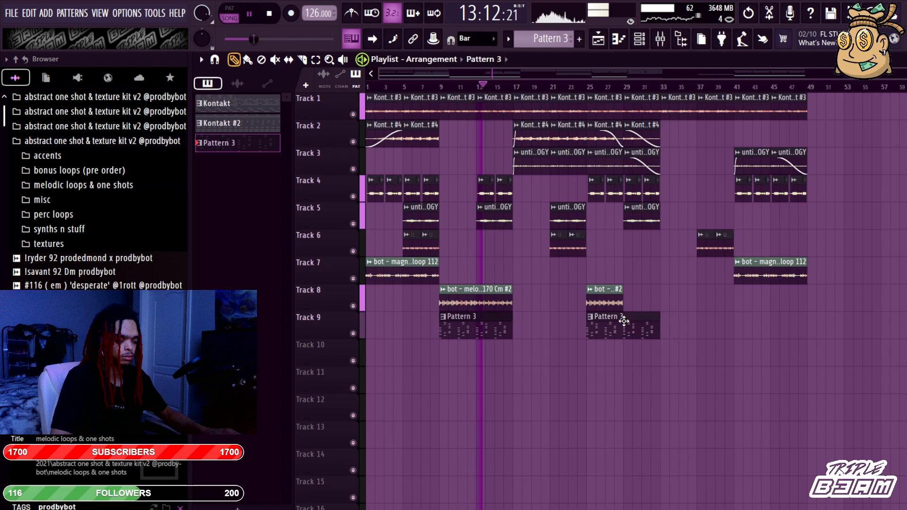
{"action": "mouse_move", "coordinate": [623, 325]}
{"action": "left_mouse_down"}
{"action": "mouse_move", "coordinate": [615, 325]}
{"action": "mouse_move", "coordinate": [625, 325]}
{"action": "left_mouse_up"}
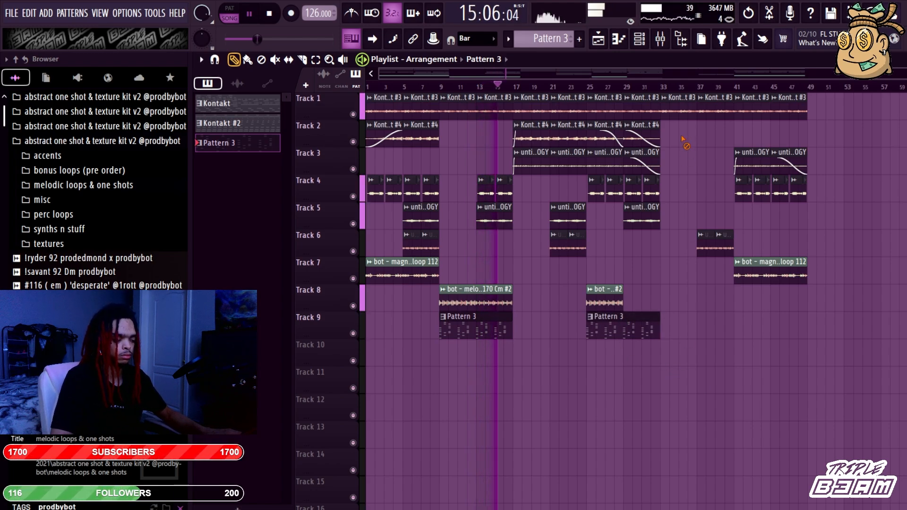
Delete the track 2 Kontakt #4 clips in bars 25 to 33 and add Pattern 3 on track 9 at bar 41.
{"action": "right_click", "coordinate": [648, 137]}
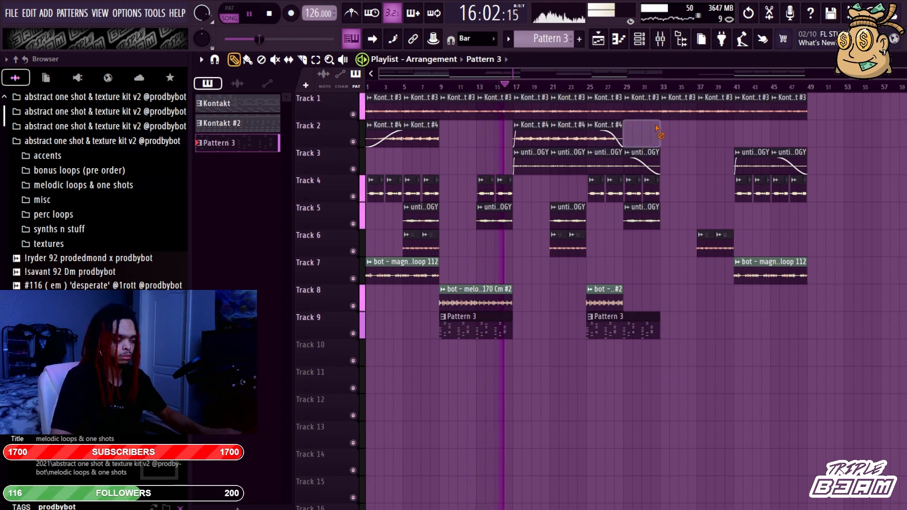
{"action": "right_click", "coordinate": [609, 138]}
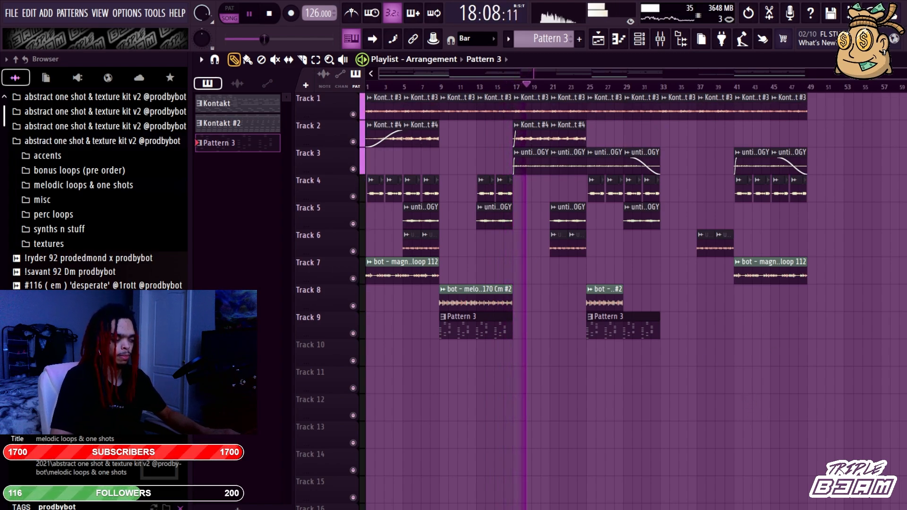
{"action": "scroll", "coordinate": [695, 186], "scroll_direction": "down", "scroll_amount": 3}
{"action": "left_click", "coordinate": [739, 232]}
{"action": "left_click_drag", "start_coordinate": [743, 243], "coordinate": [751, 243]}
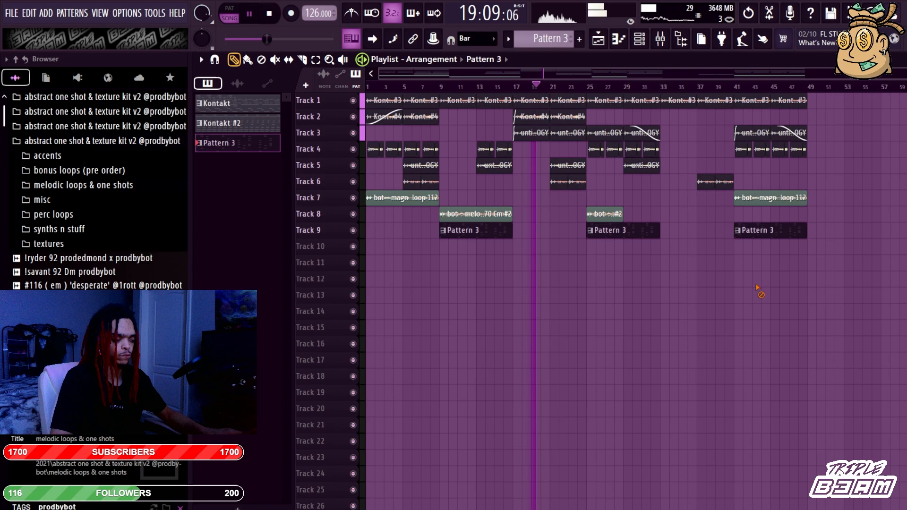
{"action": "scroll", "coordinate": [586, 302], "scroll_direction": "up", "scroll_amount": 3}
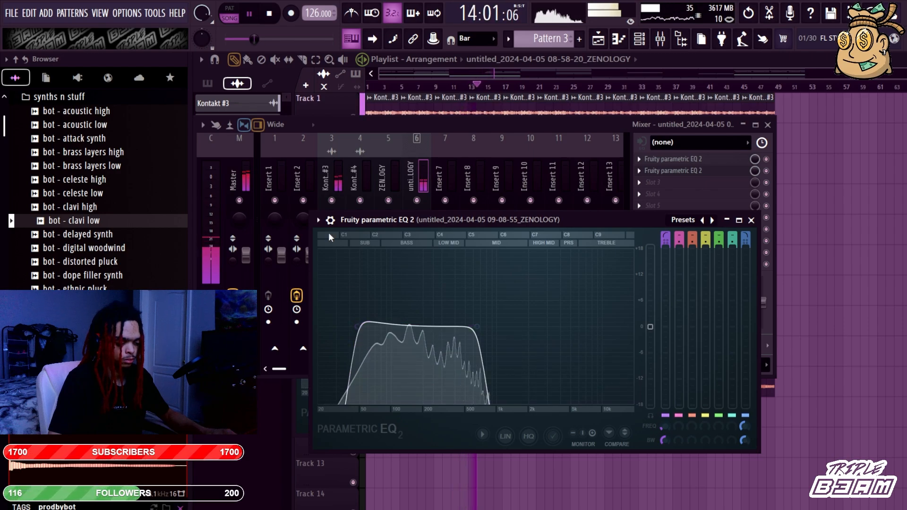
Boost the master mixer track's mid EQ band by about 2.0 at 2.4k and return to the playlist.
{"action": "left_click", "coordinate": [233, 182]}
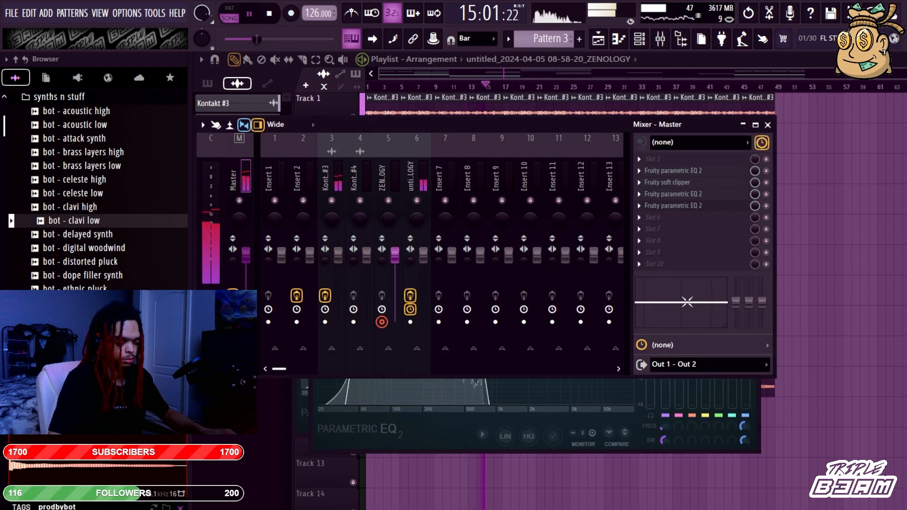
{"action": "left_click_drag", "start_coordinate": [686, 301], "coordinate": [686, 302]}
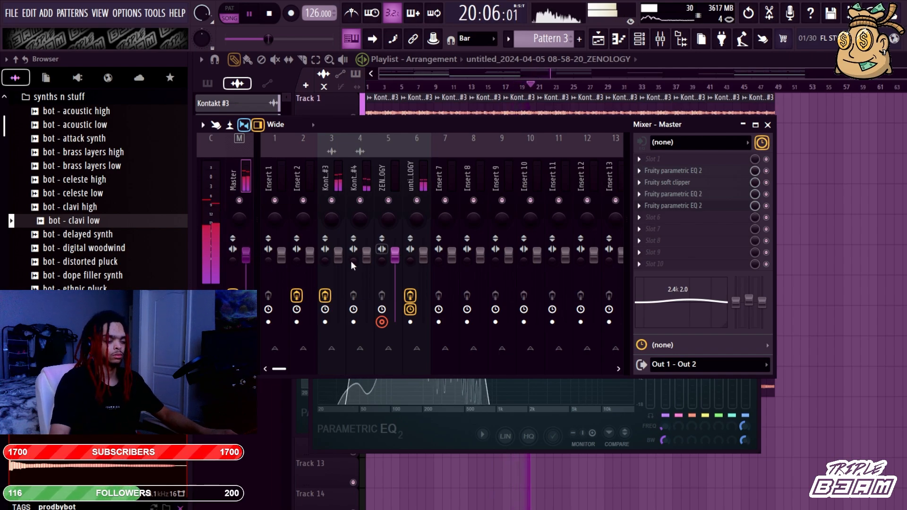
{"action": "left_click", "coordinate": [641, 60]}
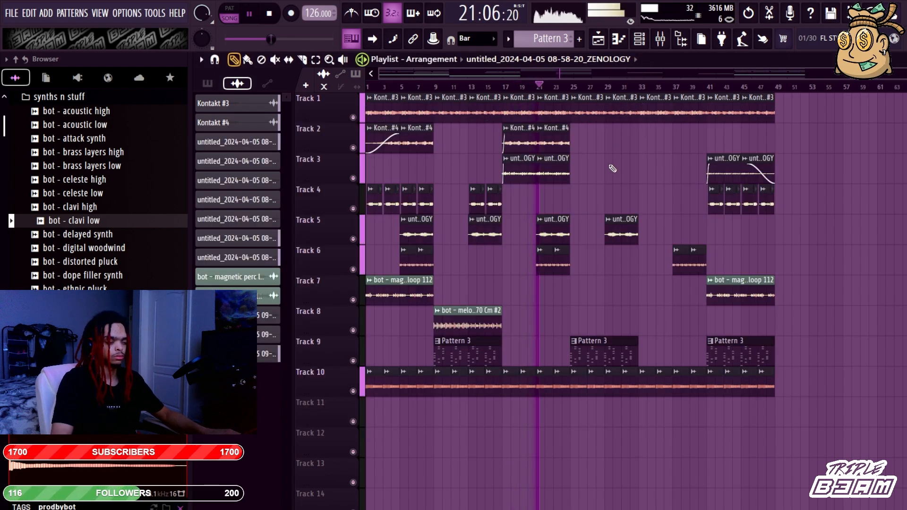
Delete the track 1 Kontakt #3 clips in bars 17 to 25 and play the arrangement from bar 17.
{"action": "right_click", "coordinate": [551, 113]}
{"action": "right_click", "coordinate": [520, 113]}
{"action": "left_click", "coordinate": [508, 87]}
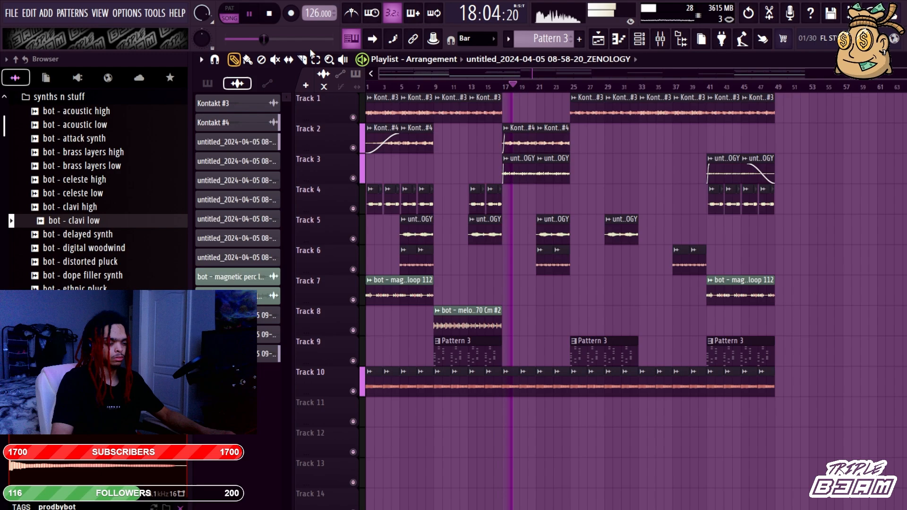
Set the time-stretching mode of the track 3 ZENOLOGY clip to Auto and close its settings.
{"action": "left_click", "coordinate": [529, 158]}
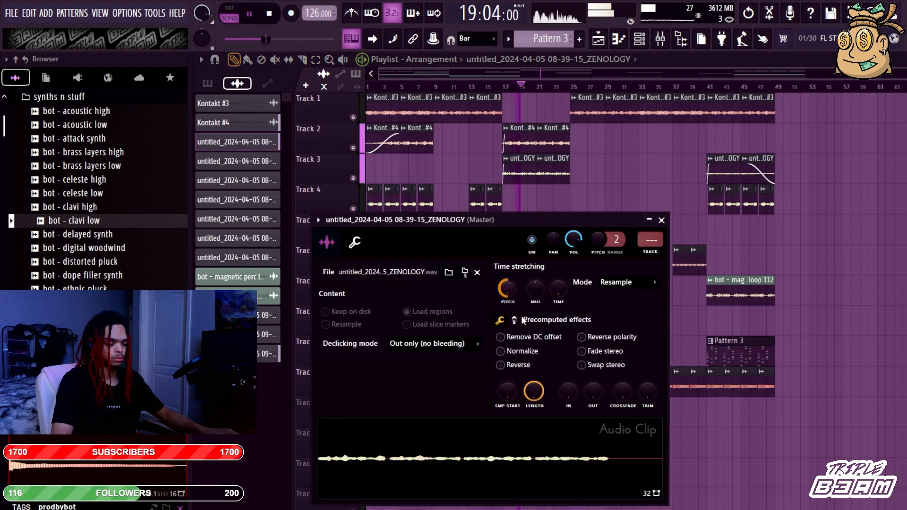
{"action": "scroll", "coordinate": [626, 283], "scroll_direction": "up", "scroll_amount": 1}
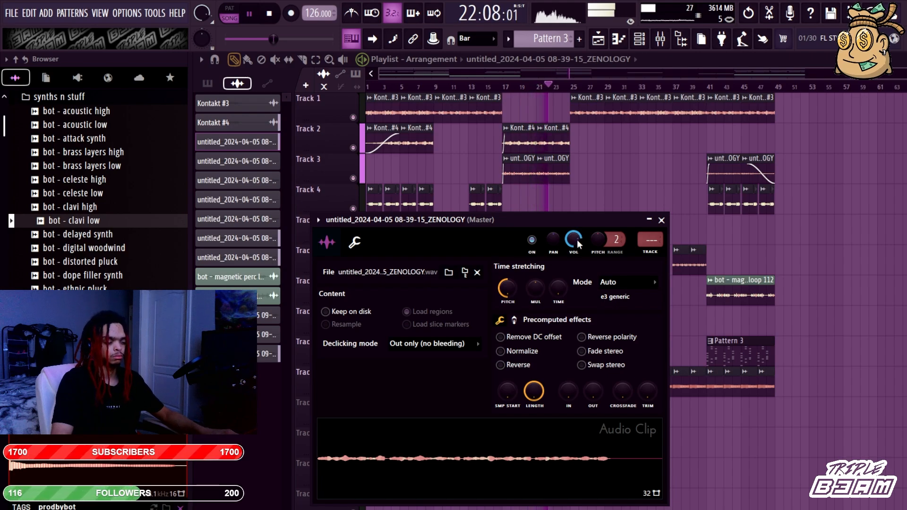
{"action": "key", "text": "Escape"}
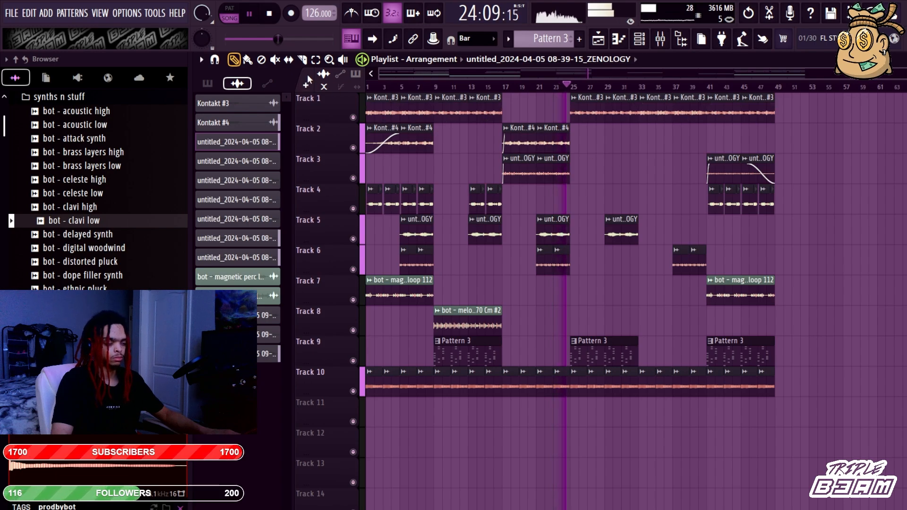
Copy the two track 1 Kontakt #3 clips in bars 1 to 9 to bar 53.
{"action": "left_click_drag", "start_coordinate": [418, 119], "coordinate": [381, 98]}
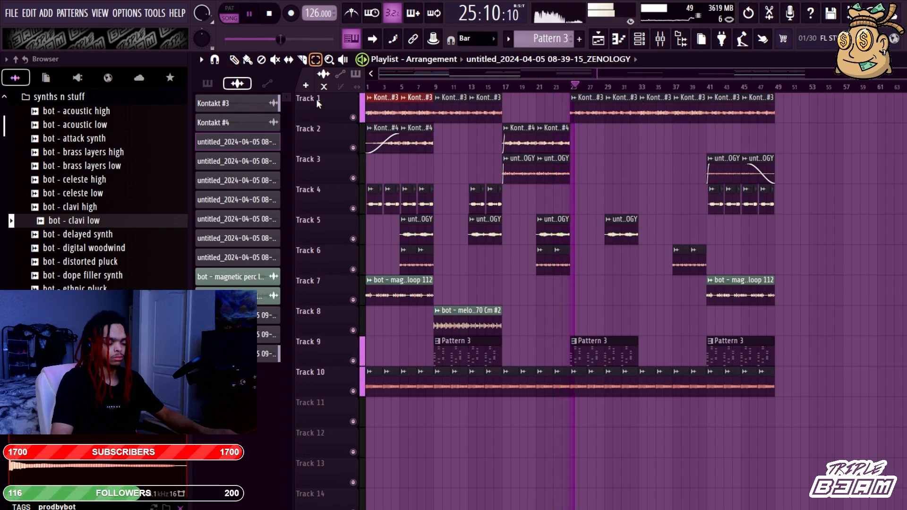
{"action": "left_click", "coordinate": [236, 62]}
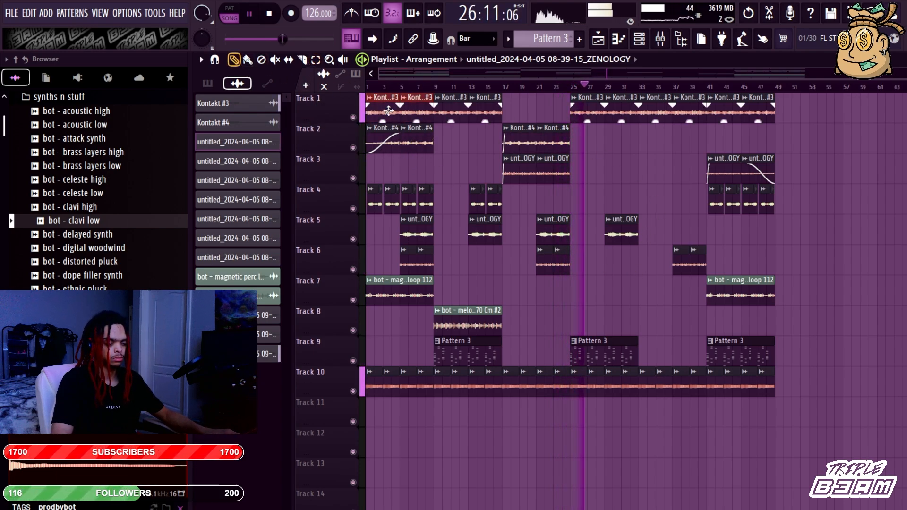
{"action": "left_click_drag", "start_coordinate": [385, 106], "coordinate": [828, 114]}
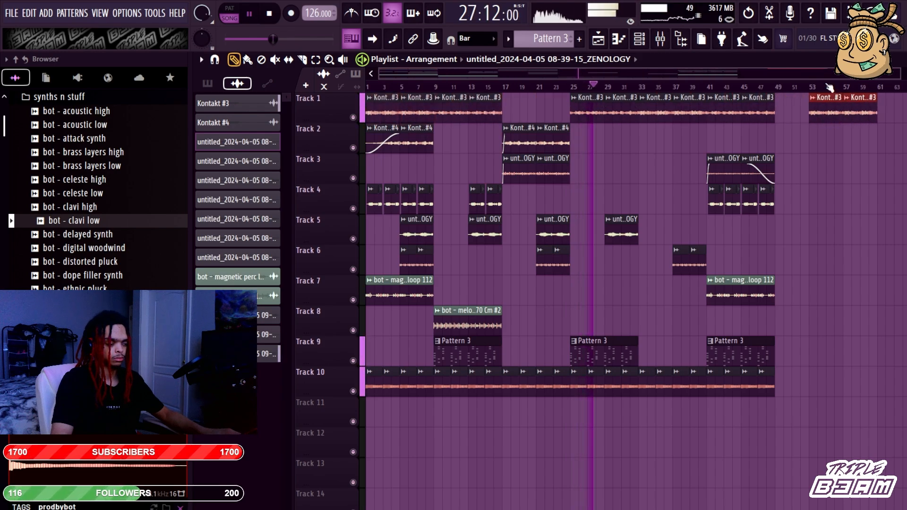
{"action": "scroll", "coordinate": [594, 149], "scroll_direction": "down", "scroll_amount": 3}
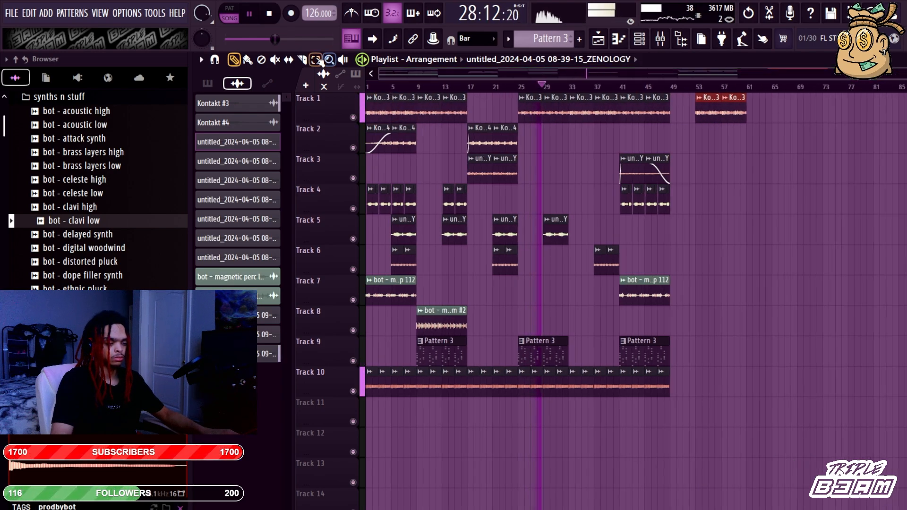
{"action": "left_click_drag", "start_coordinate": [558, 150], "coordinate": [806, 120]}
{"action": "left_click", "coordinate": [807, 121]}
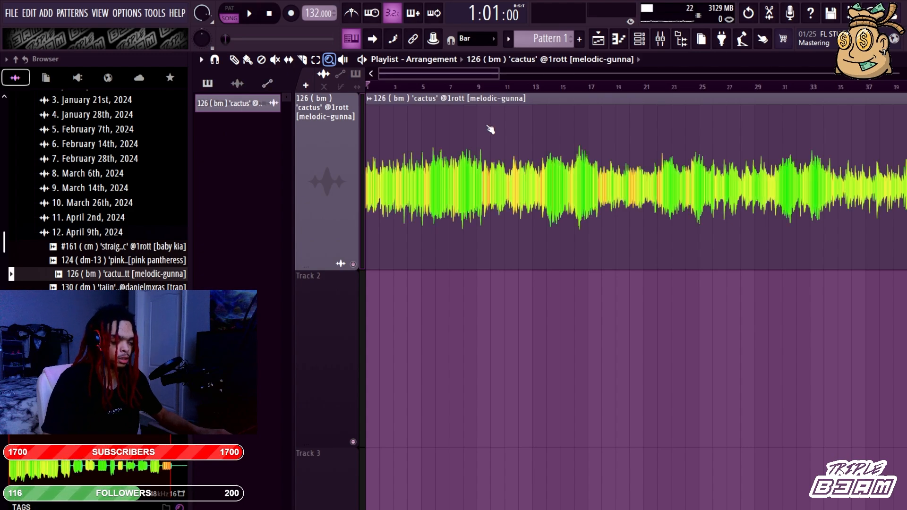
Examine the 'cactus' audio clip's waveform, close up around bars 131 to 139 and at full length.
{"action": "left_click_drag", "start_coordinate": [394, 163], "coordinate": [627, 211]}
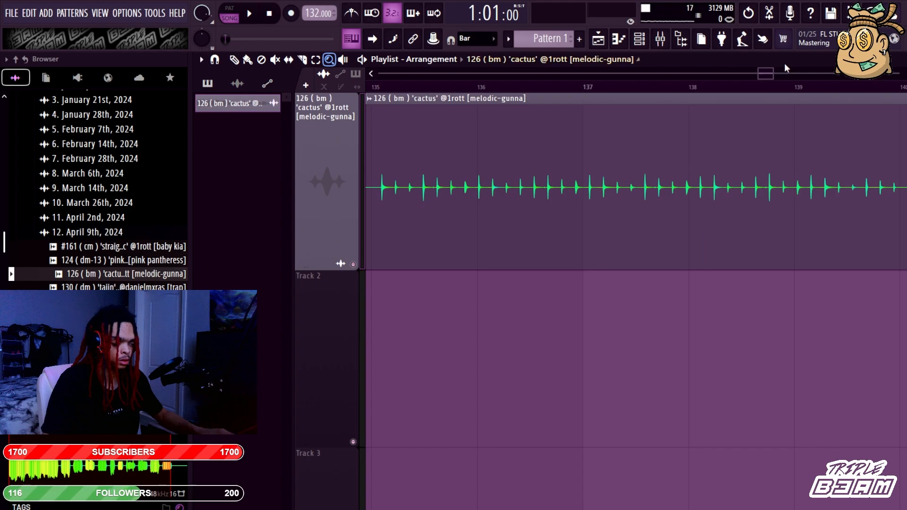
{"action": "scroll", "coordinate": [765, 75], "scroll_direction": "down", "scroll_amount": 2}
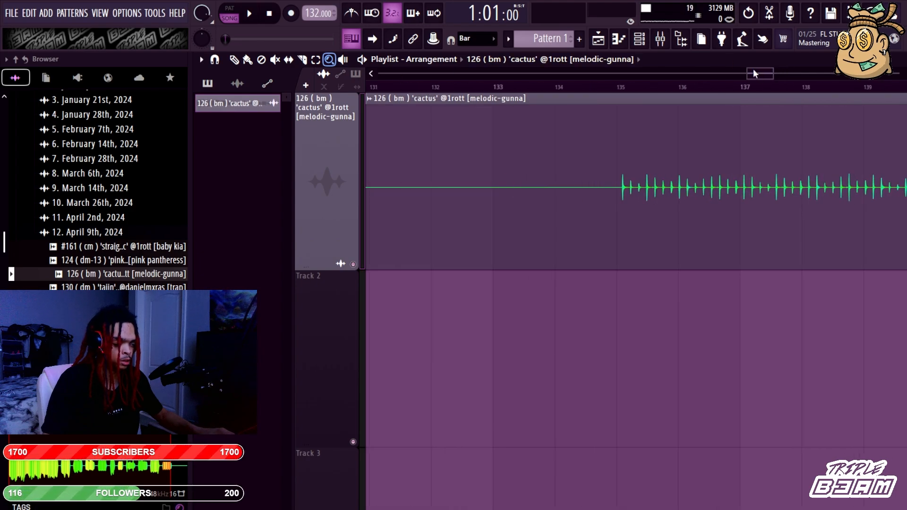
{"action": "left_click_drag", "start_coordinate": [754, 74], "coordinate": [769, 73]}
{"action": "right_click", "coordinate": [607, 177]}
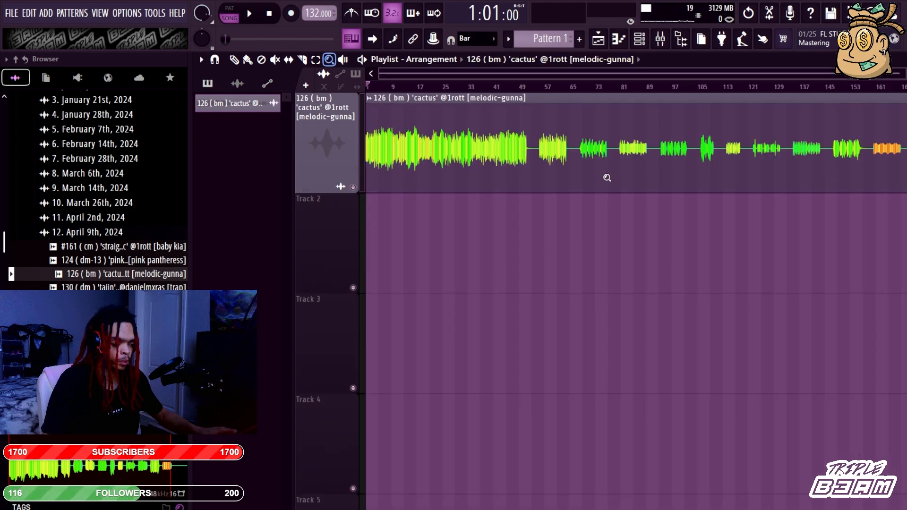
{"action": "left_click_drag", "start_coordinate": [556, 140], "coordinate": [335, 174]}
{"action": "left_click_drag", "start_coordinate": [494, 170], "coordinate": [333, 189]}
{"action": "left_click_drag", "start_coordinate": [478, 182], "coordinate": [331, 219]}
{"action": "left_click_drag", "start_coordinate": [486, 208], "coordinate": [266, 229]}
{"action": "right_click", "coordinate": [449, 208]}
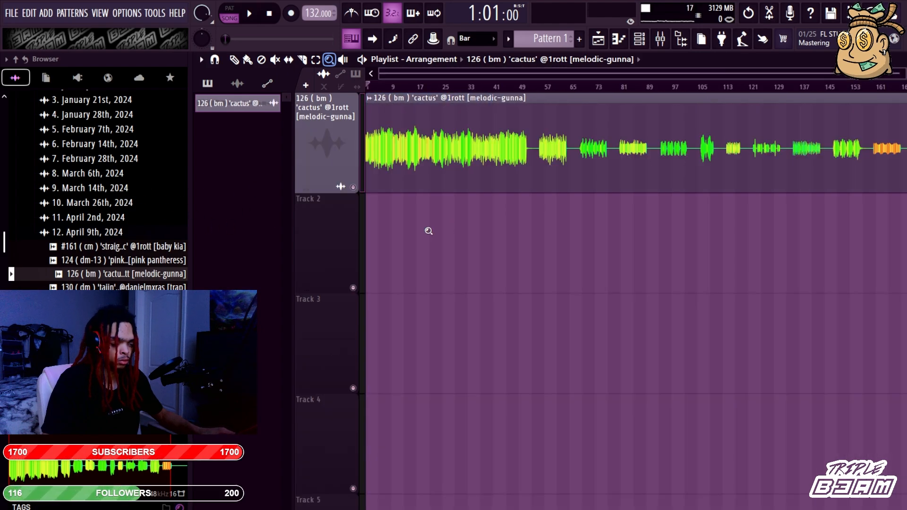
Examine the continuous section of the 'cactus' clip from bar 1 to about bar 53, close up around bars 19 and 45.
{"action": "left_click_drag", "start_coordinate": [453, 179], "coordinate": [396, 194]}
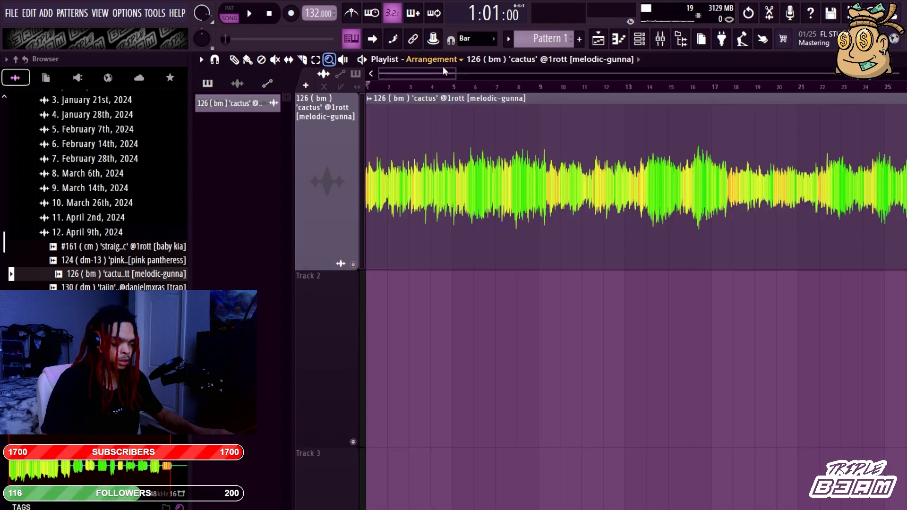
{"action": "left_click_drag", "start_coordinate": [453, 75], "coordinate": [565, 228]}
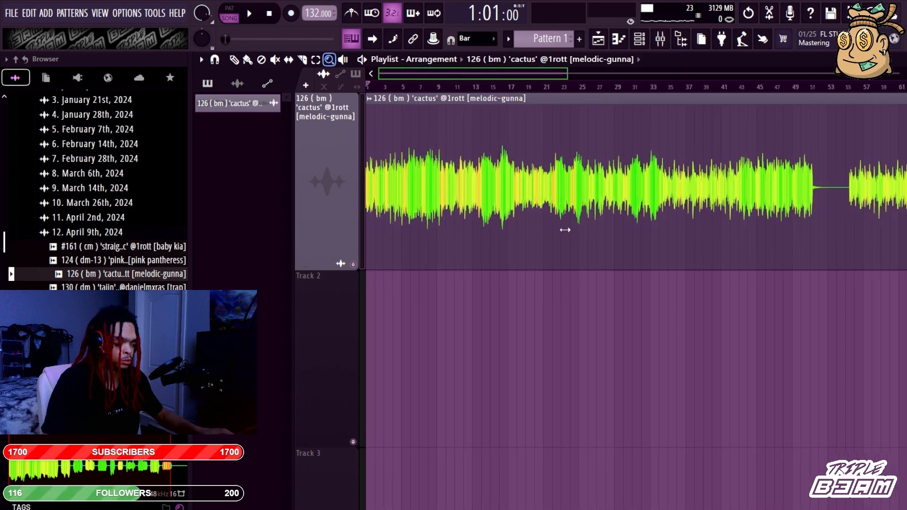
{"action": "left_click", "coordinate": [528, 201]}
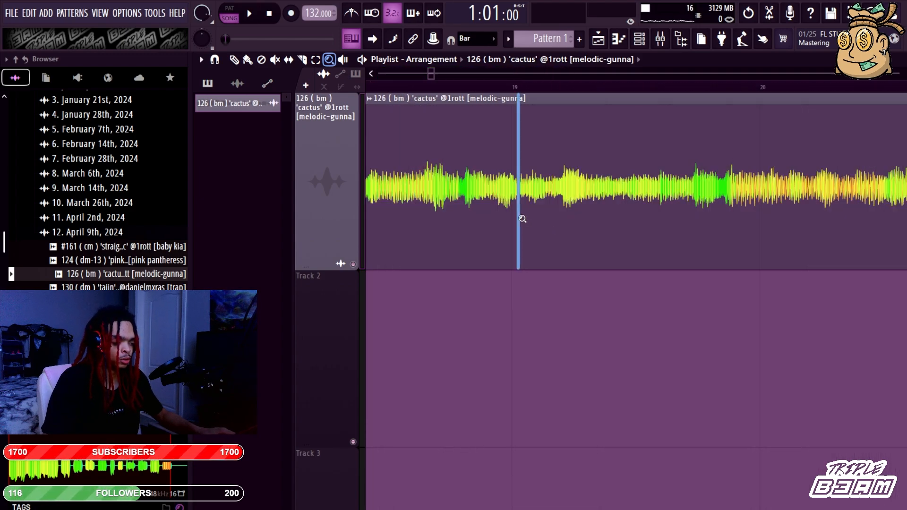
{"action": "right_click", "coordinate": [565, 242]}
{"action": "left_click", "coordinate": [541, 177]}
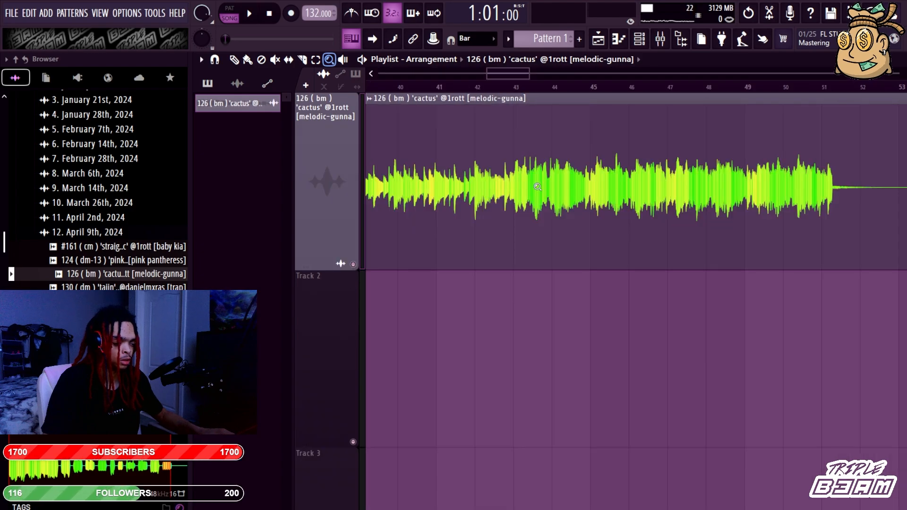
{"action": "left_click_drag", "start_coordinate": [574, 228], "coordinate": [692, 254]}
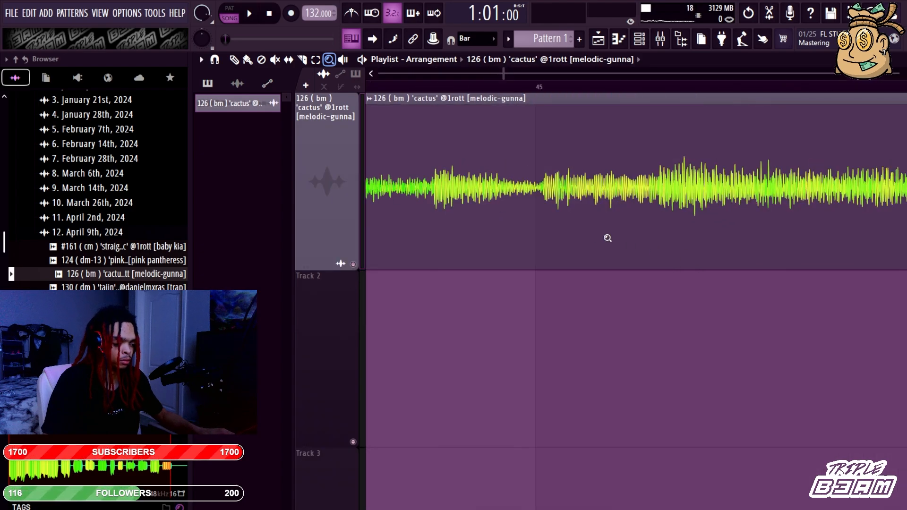
{"action": "left_click_drag", "start_coordinate": [529, 208], "coordinate": [688, 252]}
{"action": "right_click", "coordinate": [686, 252]}
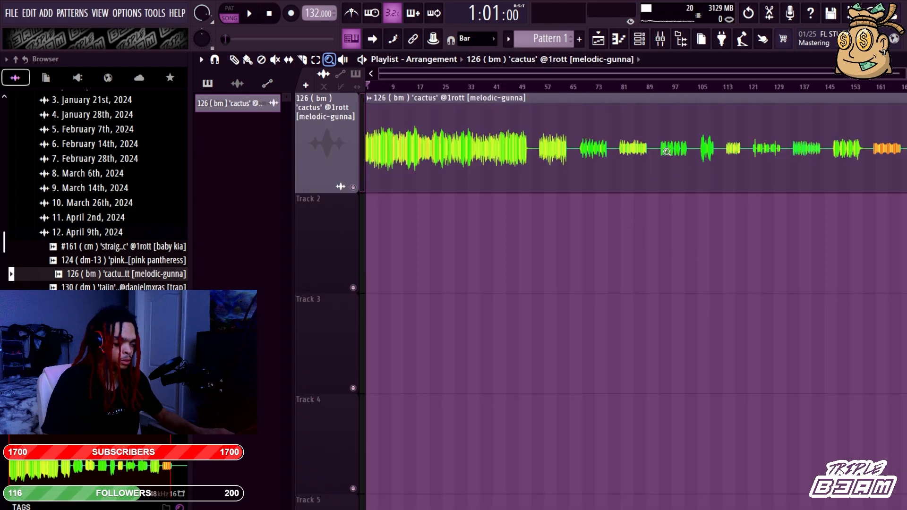
Examine the separated layers in the 'cactus' clip close up, around bars 126 to 133 and 139 to 140.
{"action": "left_click_drag", "start_coordinate": [744, 151], "coordinate": [797, 194]}
{"action": "right_click", "coordinate": [798, 193]}
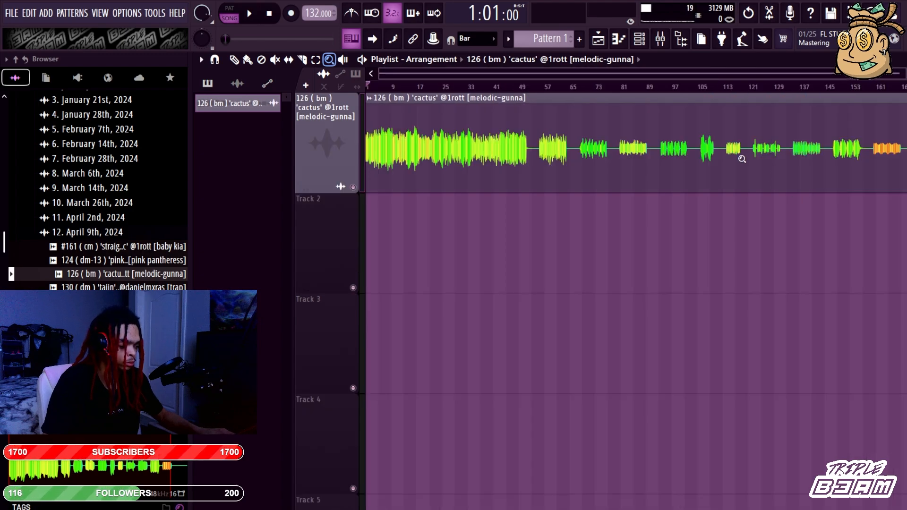
{"action": "left_click_drag", "start_coordinate": [729, 136], "coordinate": [844, 245]}
{"action": "left_click_drag", "start_coordinate": [571, 170], "coordinate": [683, 312]}
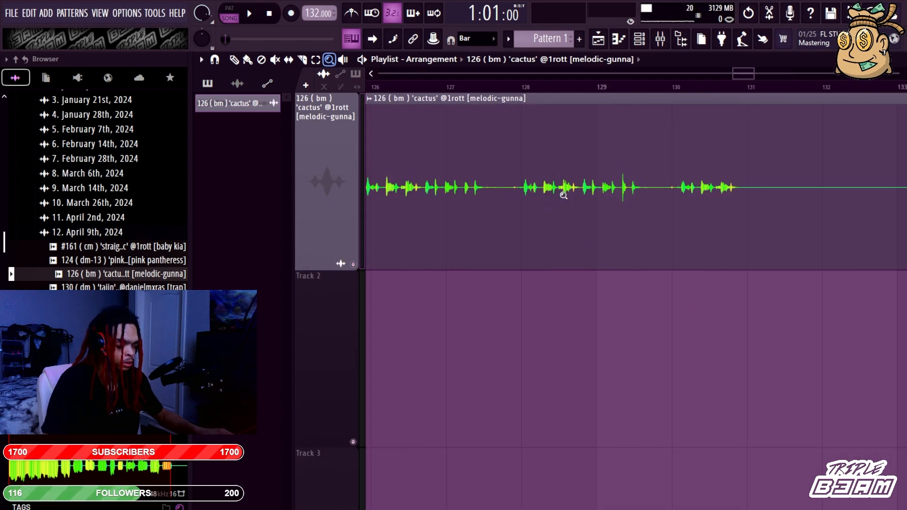
{"action": "left_click", "coordinate": [587, 203]}
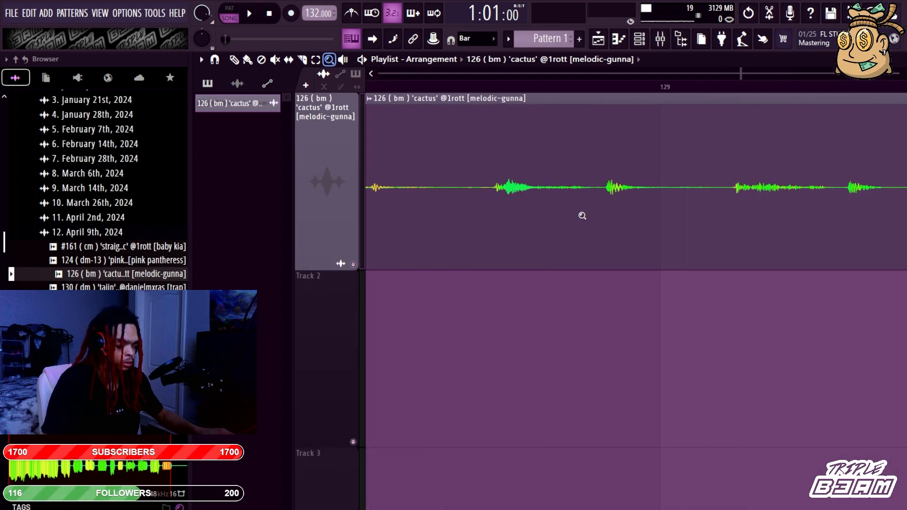
{"action": "right_click", "coordinate": [532, 193]}
{"action": "left_click", "coordinate": [771, 147]}
{"action": "left_click_drag", "start_coordinate": [629, 192], "coordinate": [670, 194]}
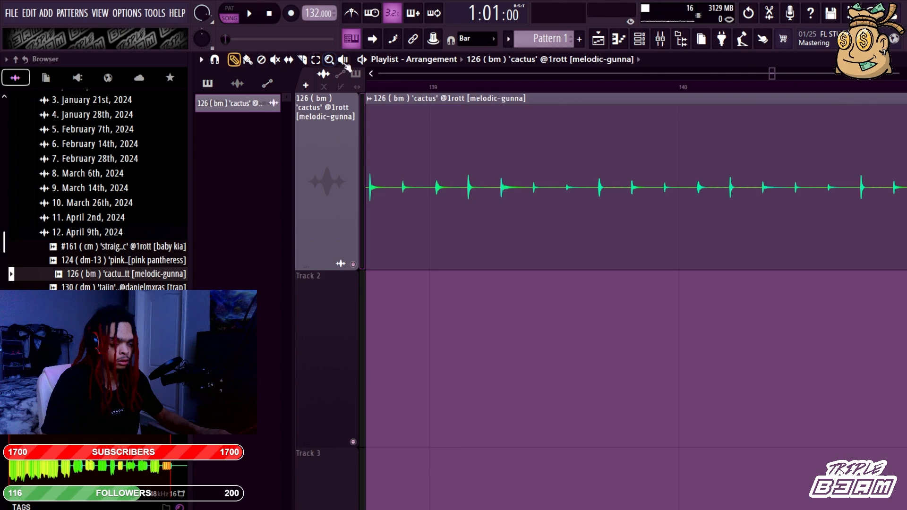
Play the 'cactus' clip from bar 139 and stop playback.
{"action": "left_click", "coordinate": [429, 87]}
{"action": "key", "text": "space"}
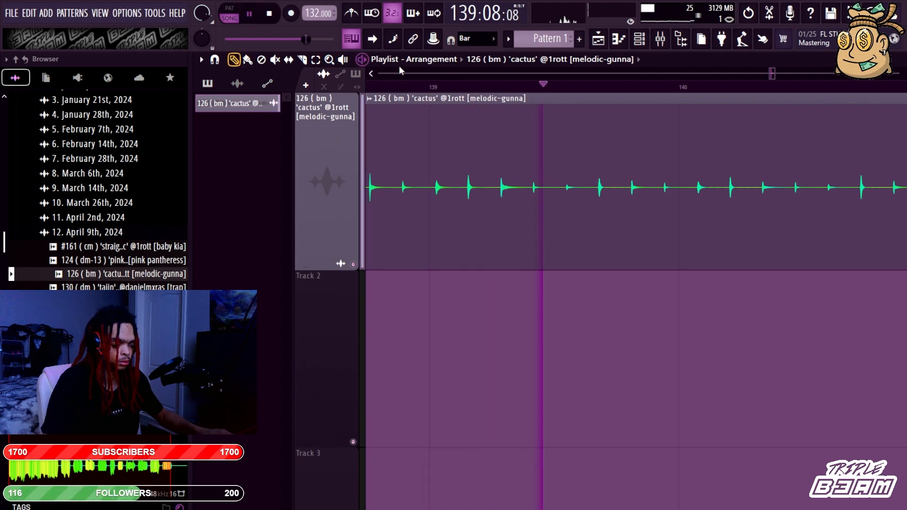
{"action": "key", "text": "space"}
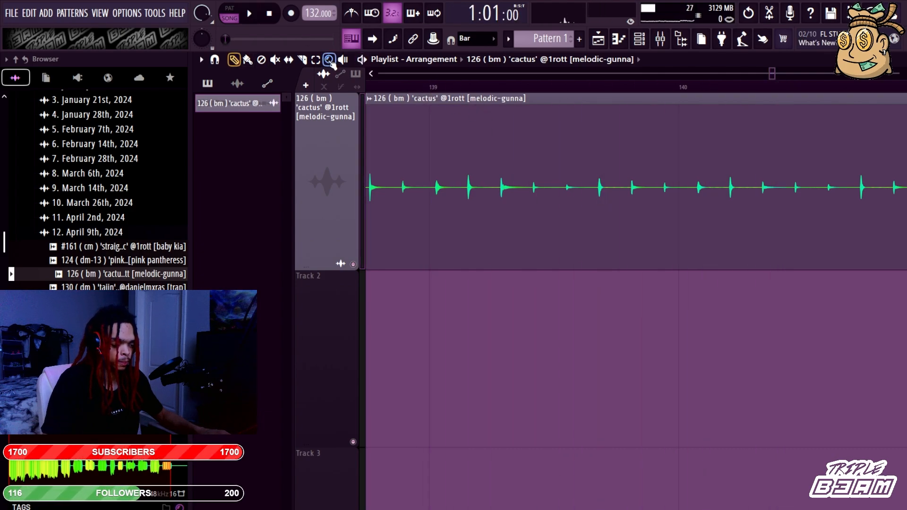
Examine the separated layers of the 'cactus' clip close up, around bars 73 to 76 and 157 to 169, and at full length.
{"action": "left_click", "coordinate": [329, 59]}
{"action": "right_click", "coordinate": [708, 267]}
{"action": "left_click", "coordinate": [890, 166]}
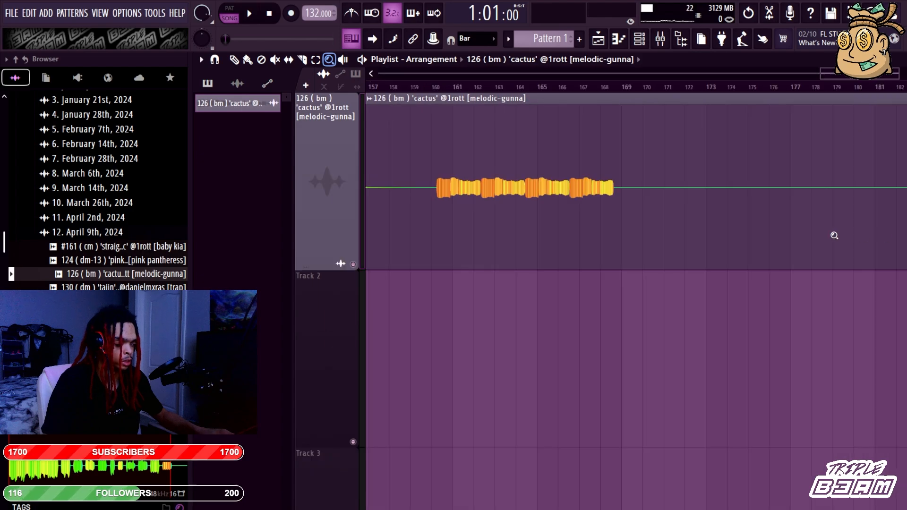
{"action": "right_click", "coordinate": [430, 166]}
{"action": "left_click", "coordinate": [545, 187]}
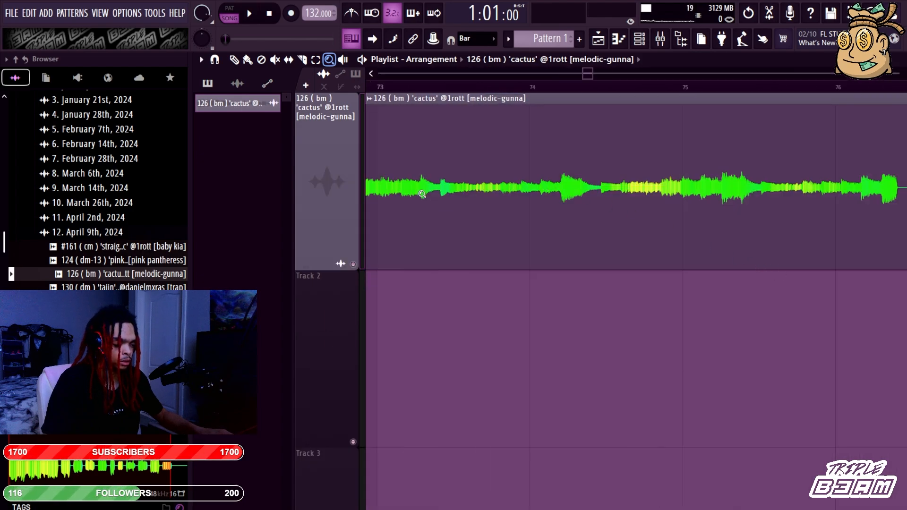
{"action": "left_click", "coordinate": [441, 182]}
{"action": "right_click", "coordinate": [531, 190]}
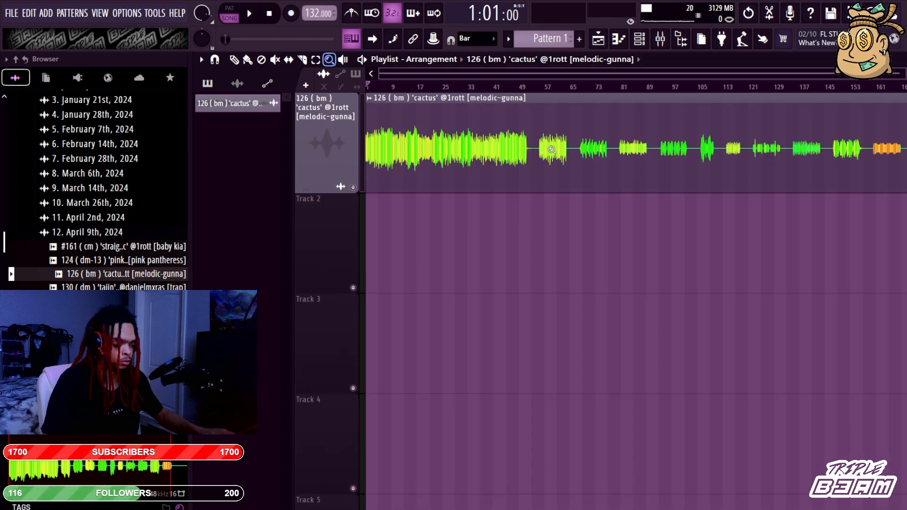
{"action": "left_click", "coordinate": [563, 182]}
{"action": "right_click", "coordinate": [598, 267]}
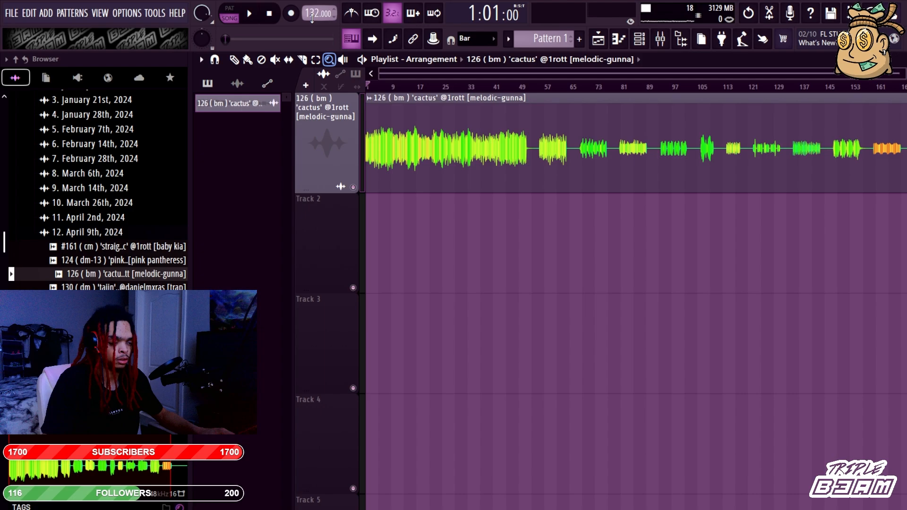
Set the project tempo to 126 BPM, then slice the 'cactus' clip at bar 49 and delete the remainder.
{"action": "mouse_move", "coordinate": [312, 14]}
{"action": "left_mouse_down"}
{"action": "mouse_move", "coordinate": [311, 27]}
{"action": "mouse_move", "coordinate": [316, 13]}
{"action": "left_mouse_up"}
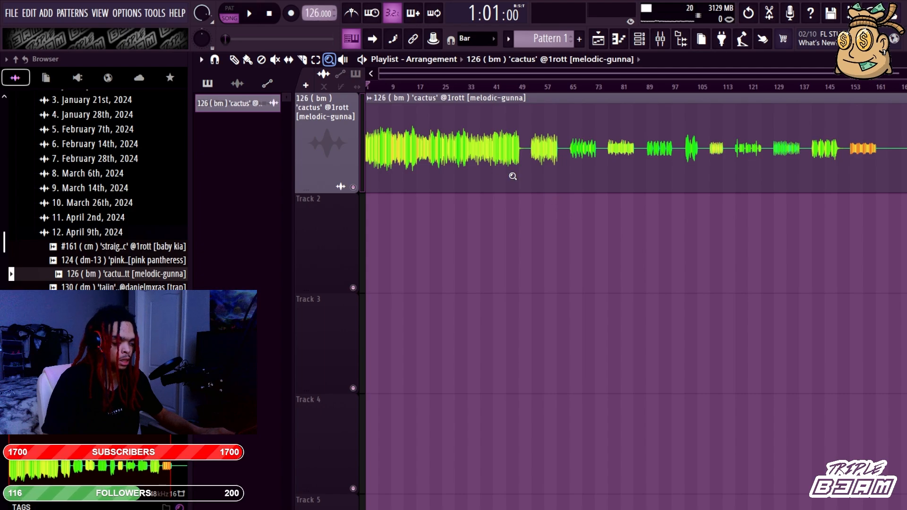
{"action": "left_click_drag", "start_coordinate": [522, 130], "coordinate": [522, 298]}
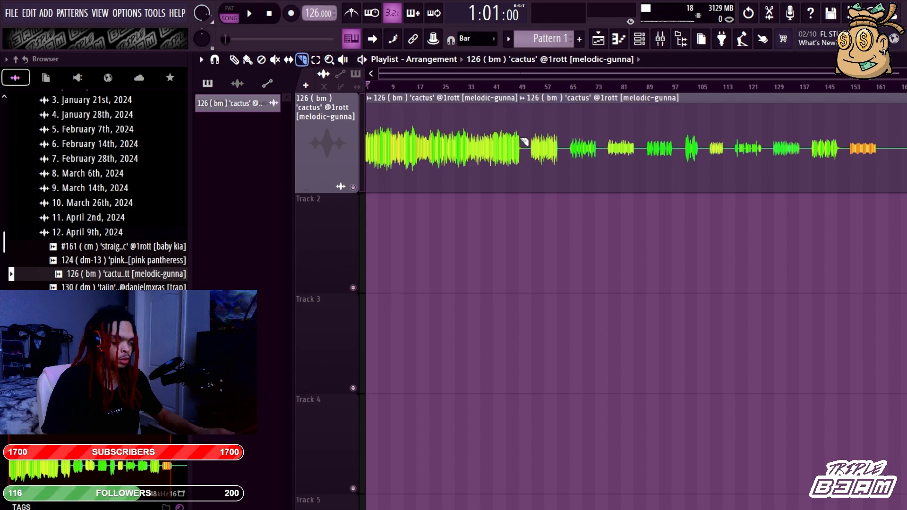
{"action": "right_click", "coordinate": [581, 137]}
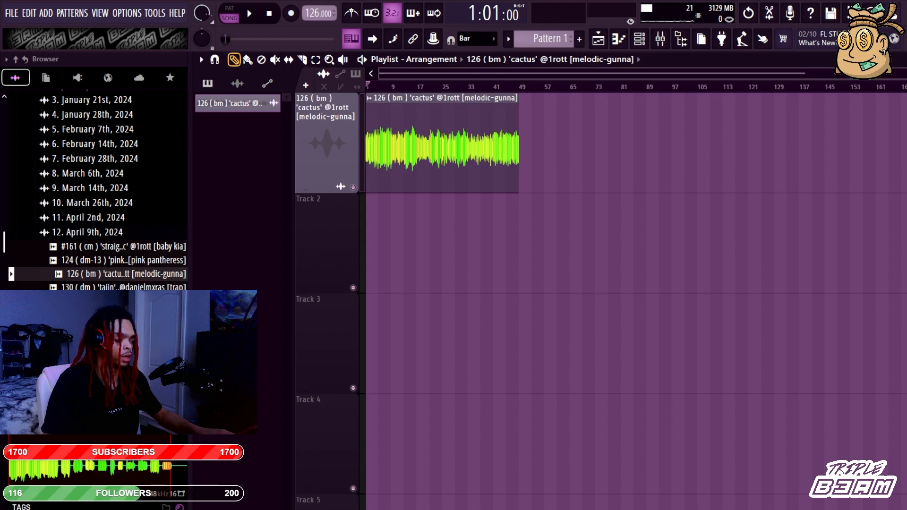
Lower the 'cactus' clip's volume to -3.2 dB and slice the clip at bars 17 and 33.
{"action": "scroll", "coordinate": [591, 73], "scroll_direction": "up", "scroll_amount": 3}
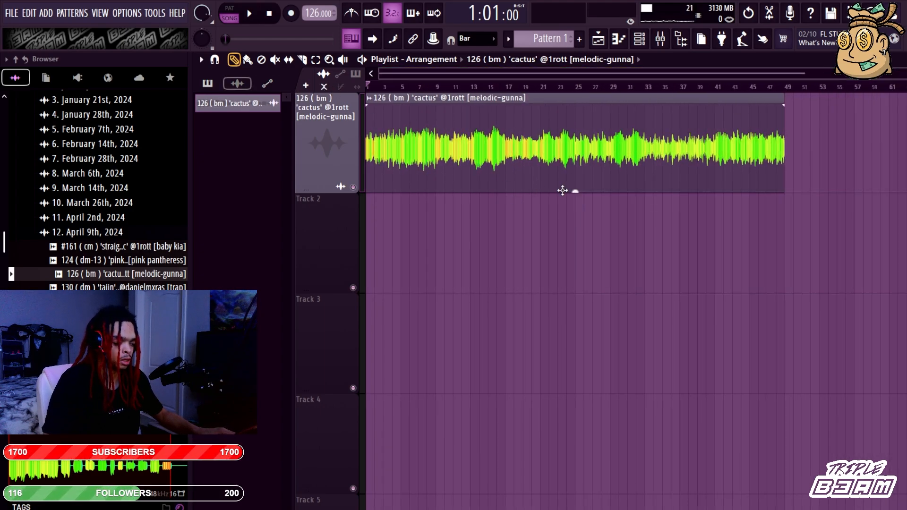
{"action": "left_click_drag", "start_coordinate": [576, 190], "coordinate": [498, 211]}
{"action": "key", "text": "c"}
{"action": "left_click", "coordinate": [511, 173]}
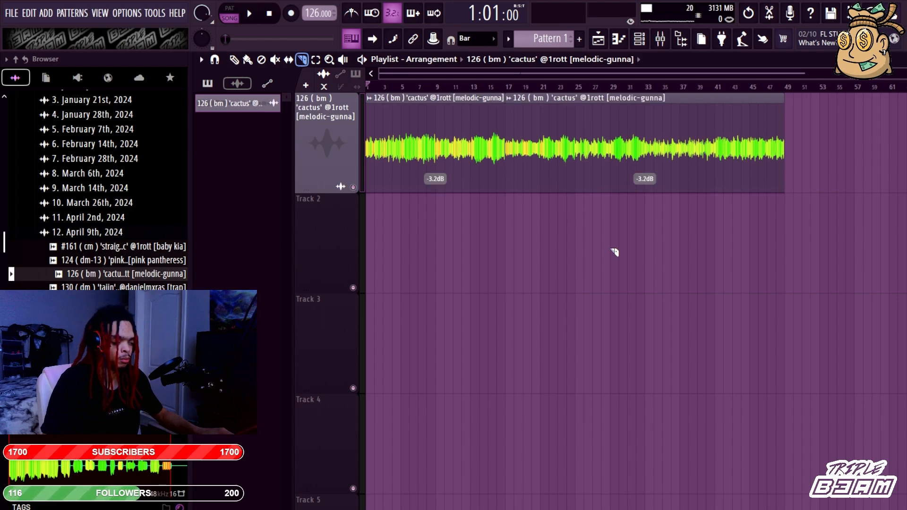
{"action": "left_click", "coordinate": [648, 165]}
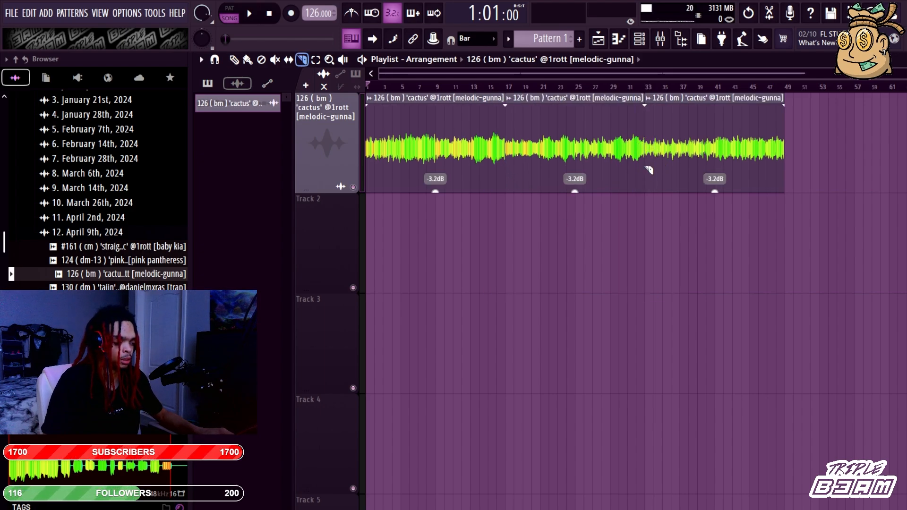
Copy the first 16-bar section of the 'cactus' clip to bar 49 on the same track.
{"action": "key", "text": "p"}
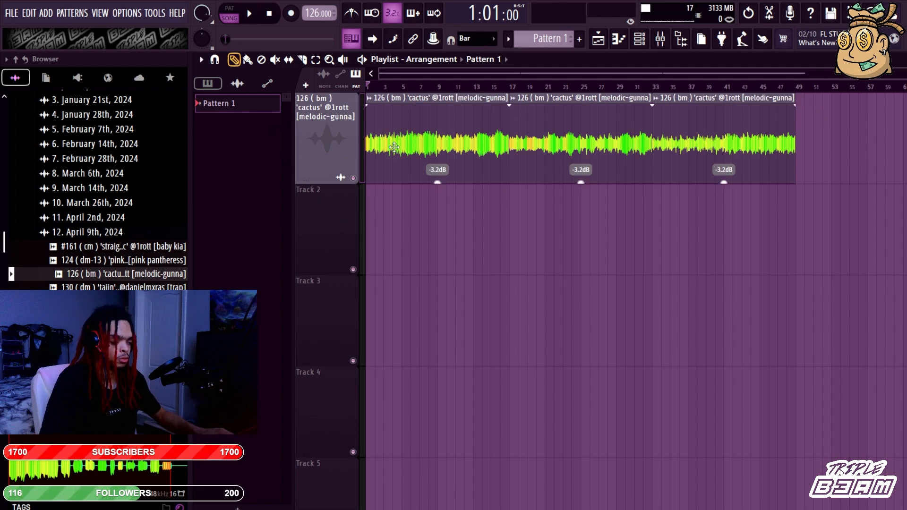
{"action": "left_click_drag", "start_coordinate": [394, 147], "coordinate": [819, 108]}
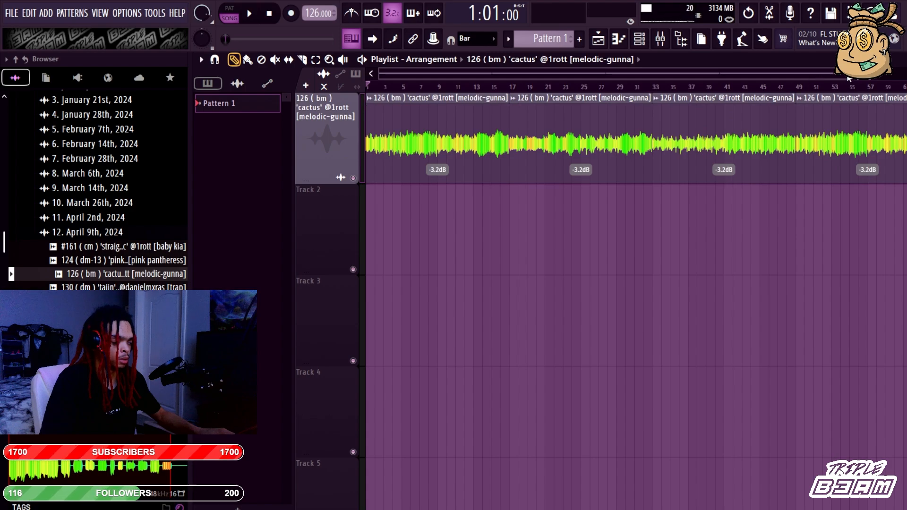
{"action": "scroll", "coordinate": [849, 78], "scroll_direction": "down", "scroll_amount": 2}
Place Pattern 1 on Track 3 at bar 9 and repeat it end to end up to bar 57.
{"action": "left_click", "coordinate": [426, 298]}
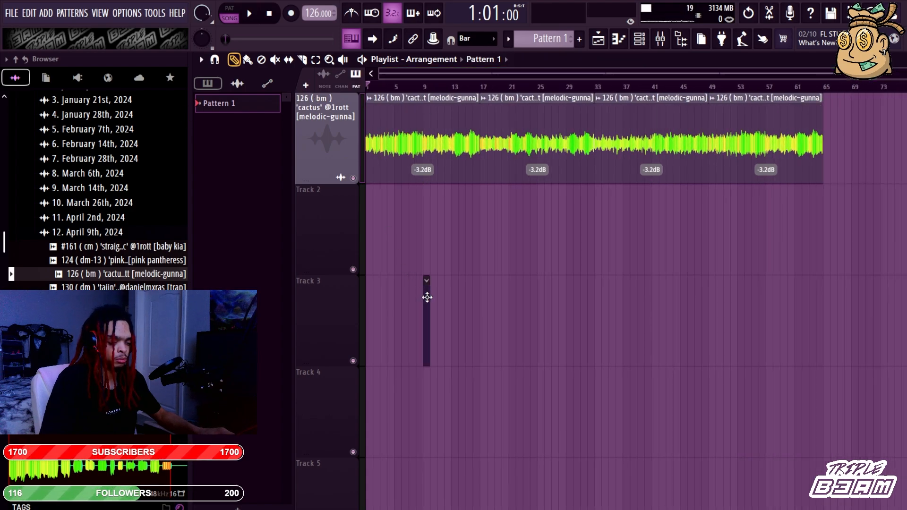
{"action": "left_click", "coordinate": [315, 59]}
{"action": "scroll", "coordinate": [590, 284], "scroll_direction": "down", "scroll_amount": 3}
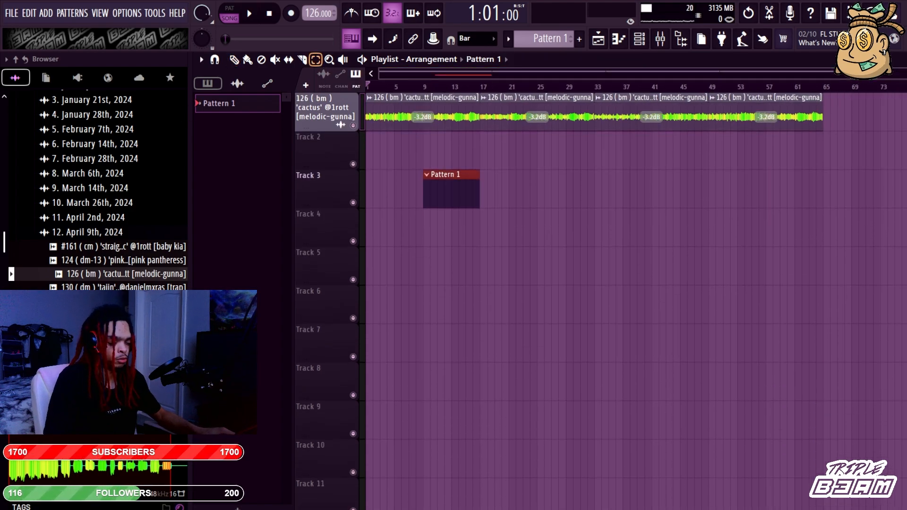
{"action": "key", "text": "ctrl+b"}
{"action": "key", "text": "ctrl+b"}
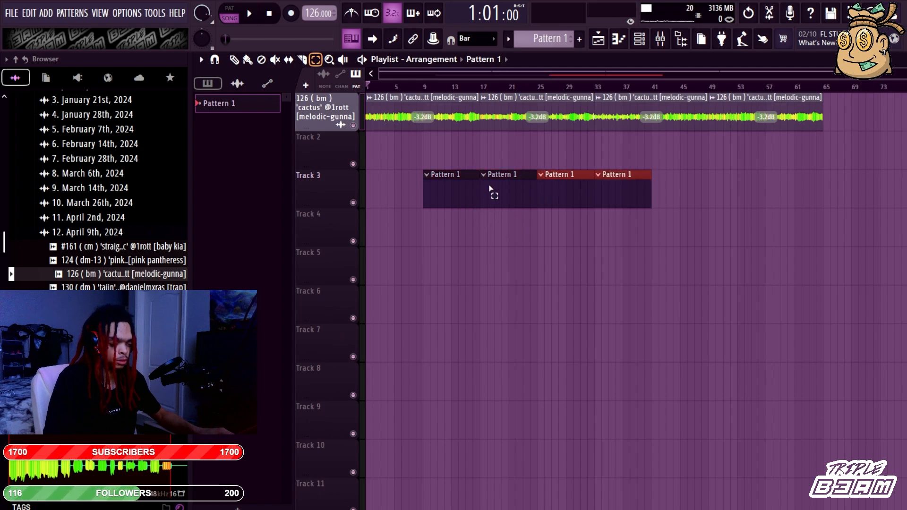
{"action": "key", "text": "ctrl+b"}
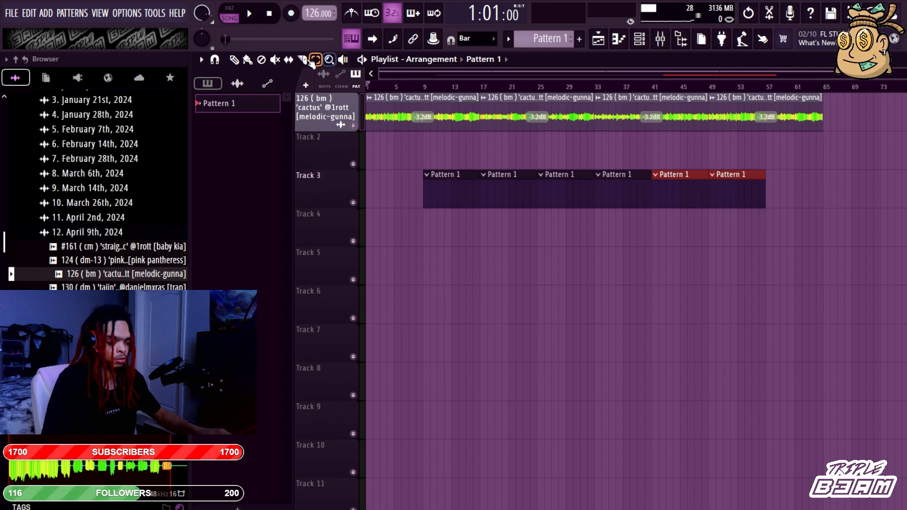
{"action": "key", "text": "ctrl+a"}
{"action": "key", "text": "ctrl+b"}
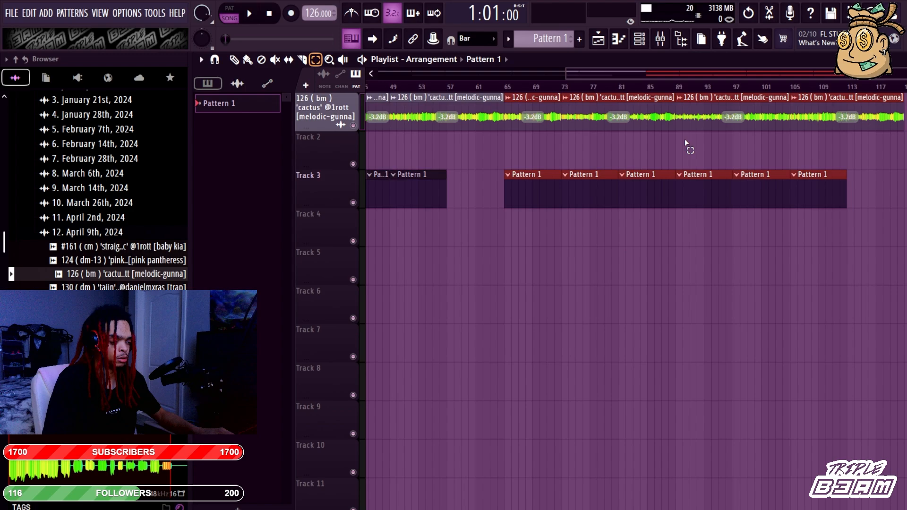
{"action": "key", "text": "ctrl+z"}
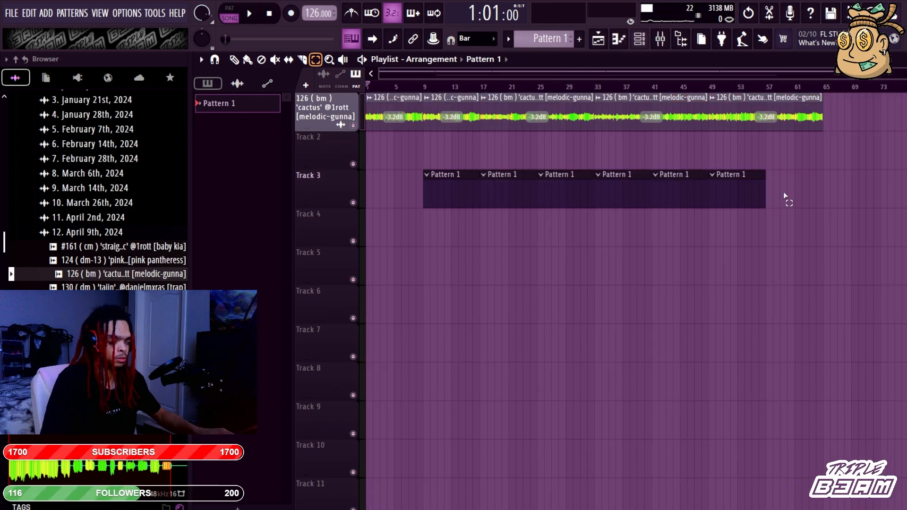
Move all the Pattern 1 clips on Track 3 up one track and clear the selection.
{"action": "left_click_drag", "start_coordinate": [745, 191], "coordinate": [393, 207]}
{"action": "key", "text": "shift+Up"}
{"action": "key", "text": "ctrl+d"}
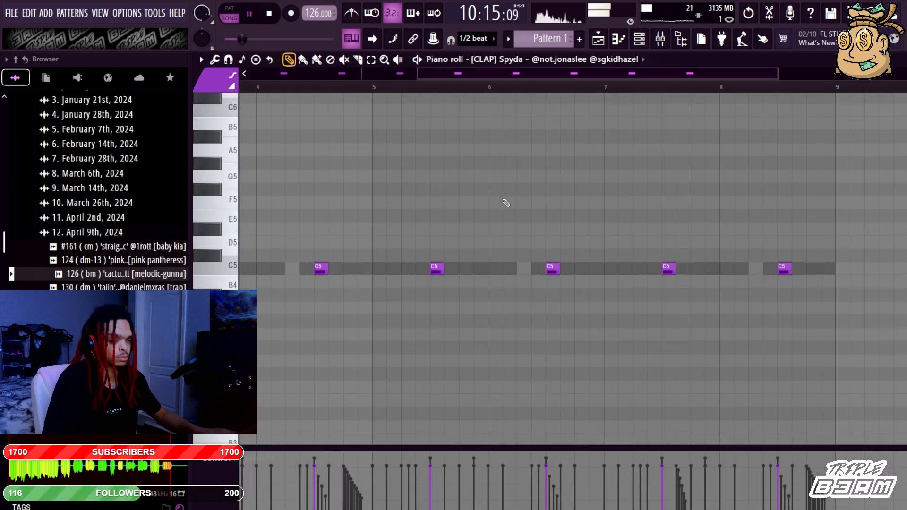
Repeat the two-bar 808 Roselilah note sequence until it fills all eight bars of Pattern 1.
{"action": "left_click", "coordinate": [384, 59]}
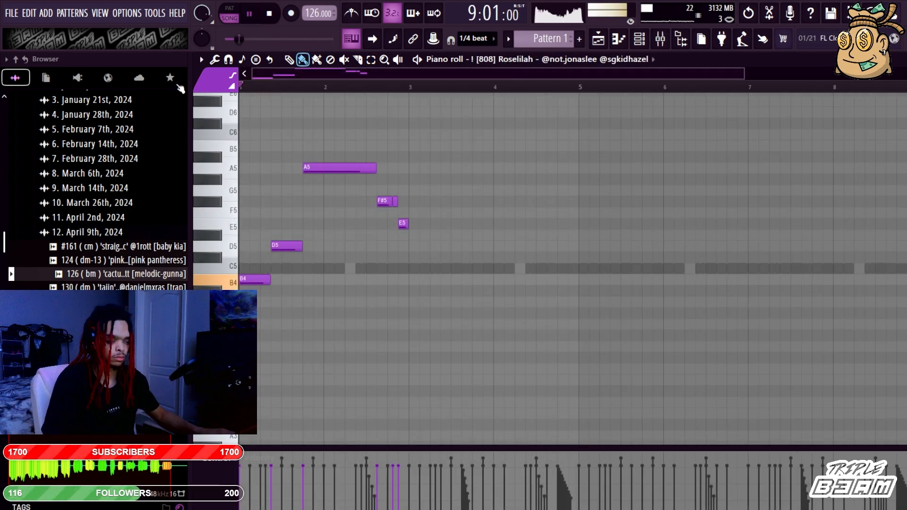
{"action": "key", "text": "ctrl+b"}
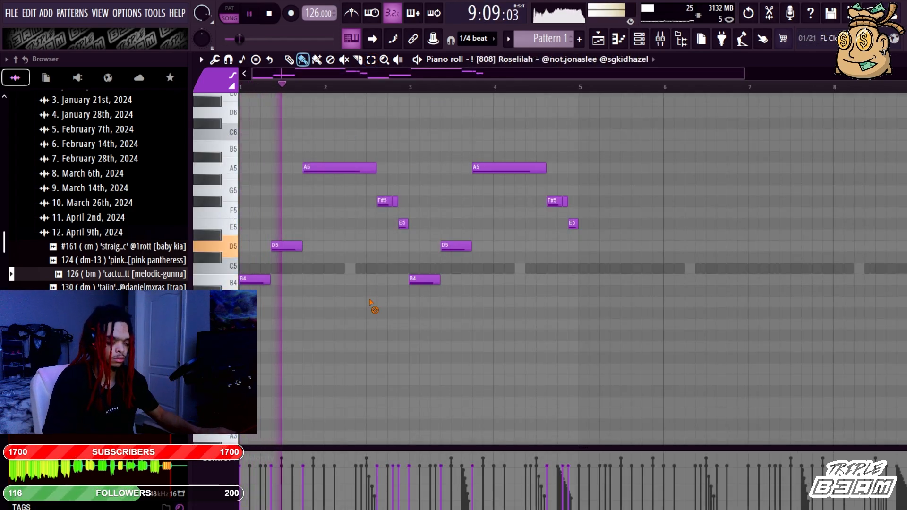
{"action": "key", "text": "ctrl+b"}
Slice the 808's long A5 notes that span bars 3 to 4 and bars 7 to 8 into two notes each.
{"action": "left_click", "coordinate": [357, 59]}
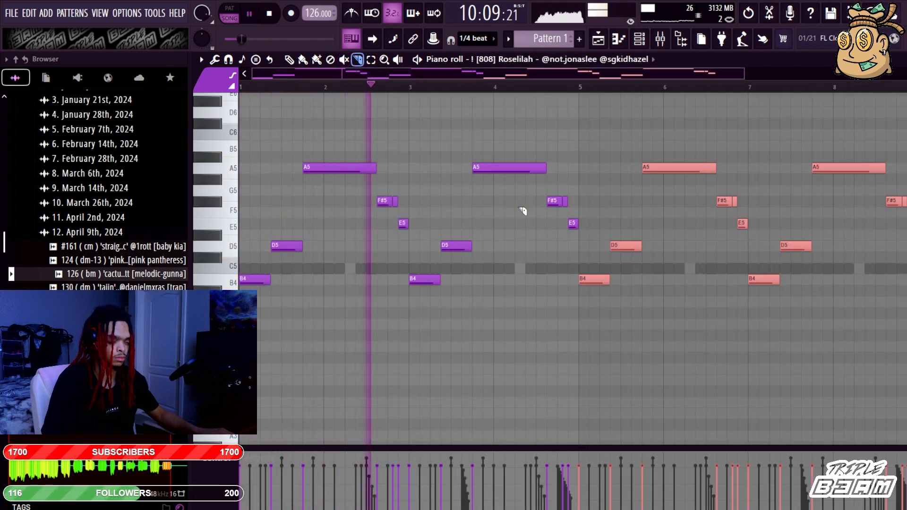
{"action": "left_click", "coordinate": [505, 169]}
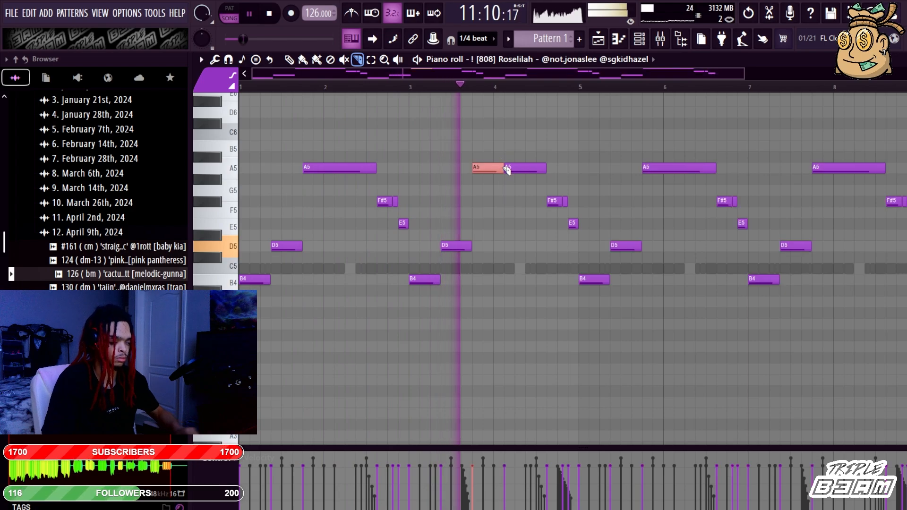
{"action": "left_click", "coordinate": [843, 169]}
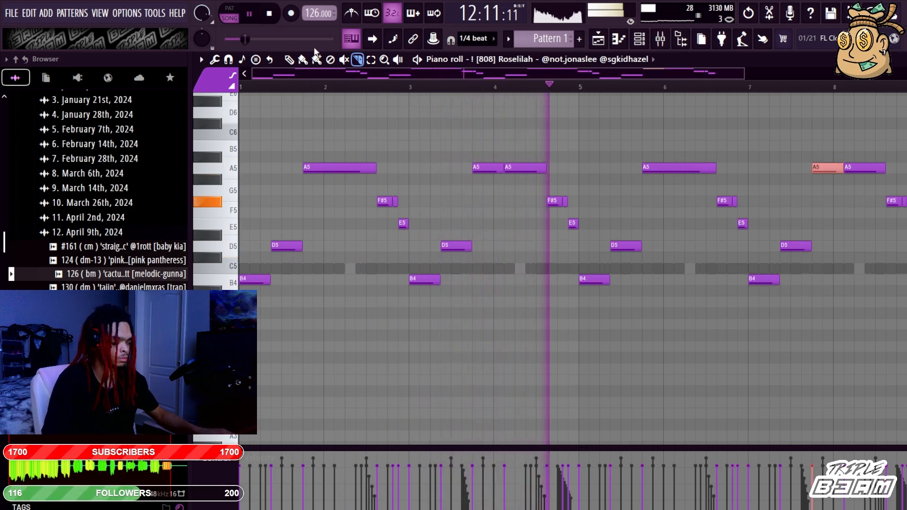
Lower the first of the two sliced A5 notes near bar 8 by three semitones to F#5.
{"action": "left_click", "coordinate": [371, 59]}
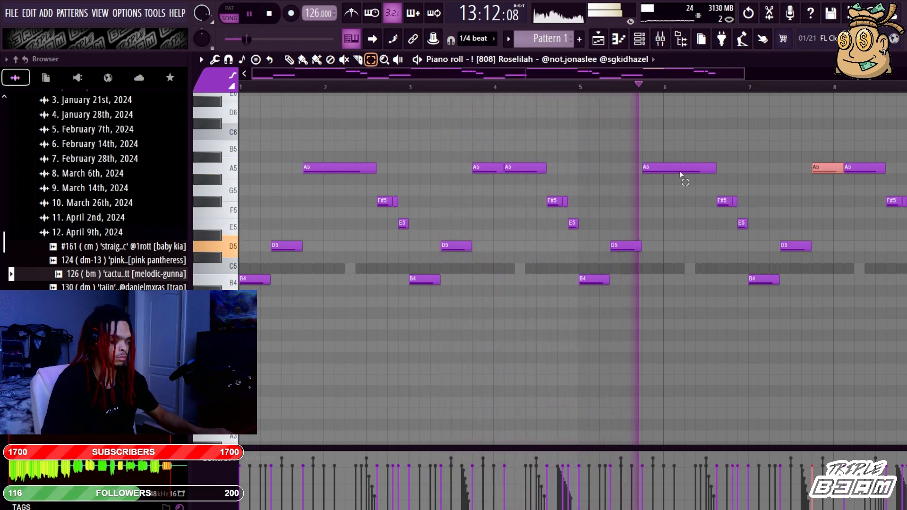
{"action": "key", "text": "shift+Down"}
{"action": "key", "text": "shift+Down"}
{"action": "key", "text": "shift+Down"}
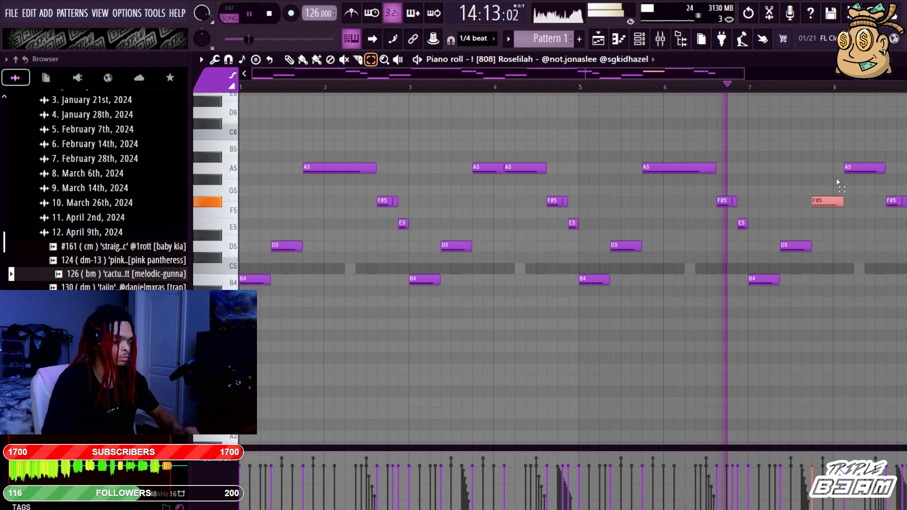
{"action": "left_click", "coordinate": [854, 168]}
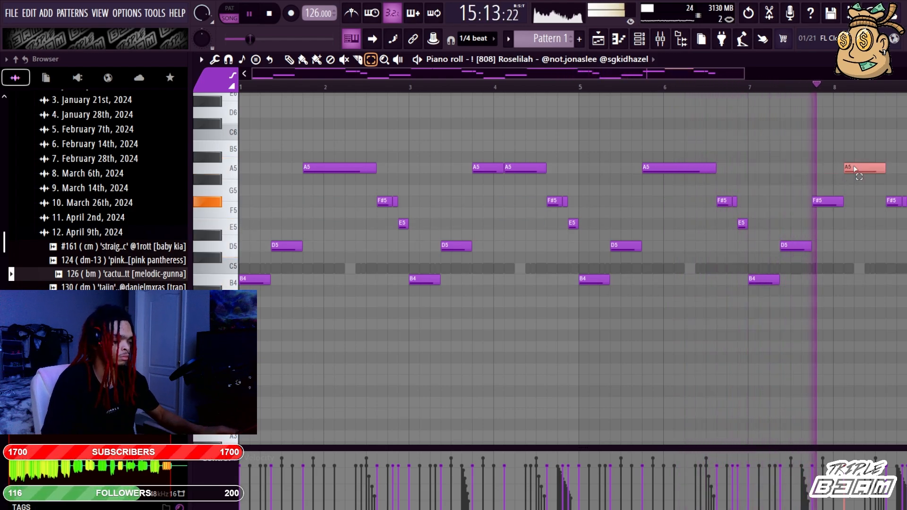
Raise the velocity of all the 808 notes and move the Roselilah channel to the start of the 808s group.
{"action": "left_click", "coordinate": [866, 220]}
{"action": "scroll", "coordinate": [685, 279], "scroll_direction": "up", "scroll_amount": 3}
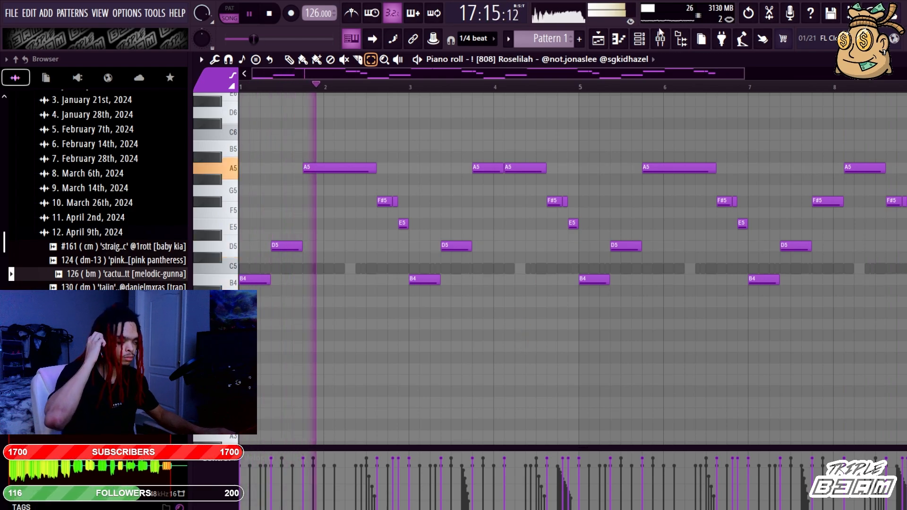
{"action": "left_click", "coordinate": [640, 39]}
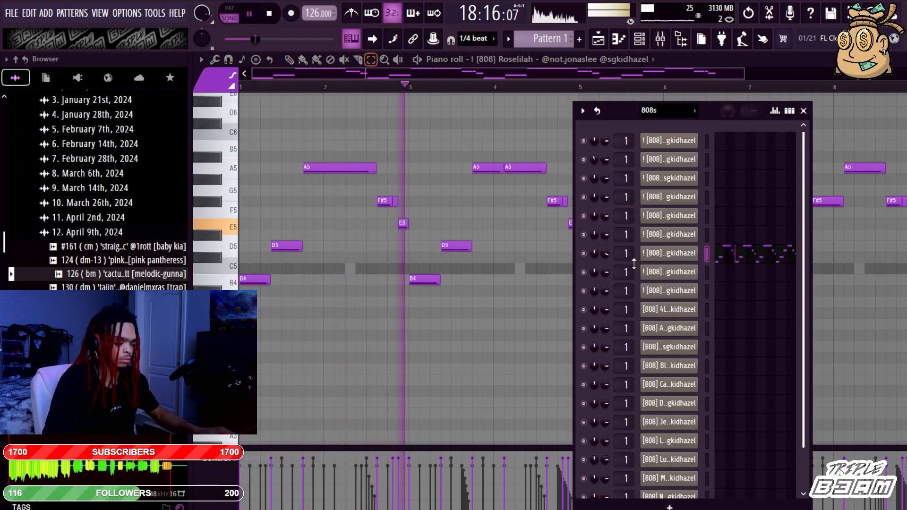
{"action": "left_click_drag", "start_coordinate": [634, 264], "coordinate": [616, 140]}
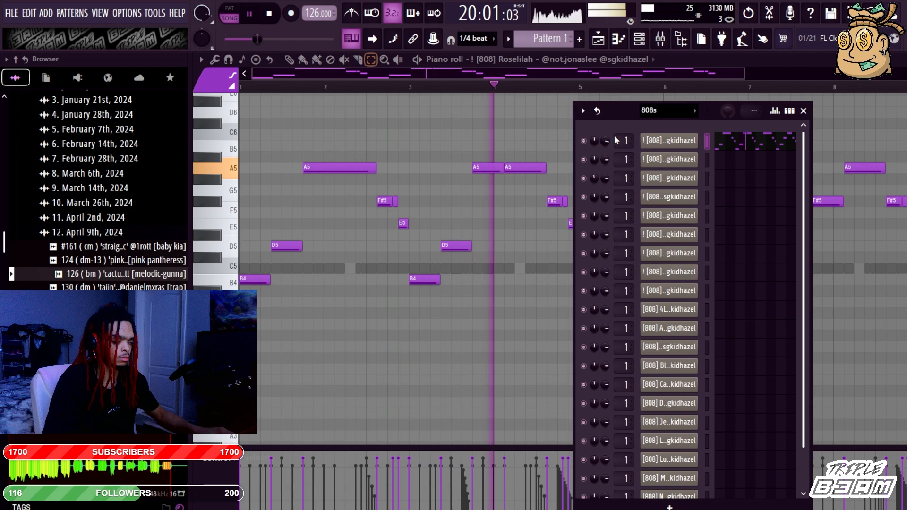
Transfer the snare notes from the first Snares channel to the Quay snare and make Quay the first channel in the group.
{"action": "left_click", "coordinate": [650, 111]}
{"action": "left_click", "coordinate": [656, 203]}
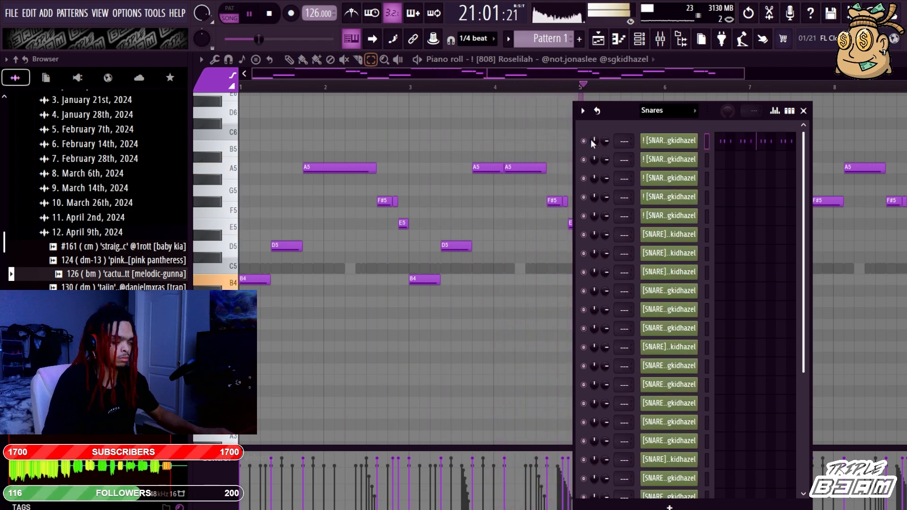
{"action": "key", "text": "ctrl+x"}
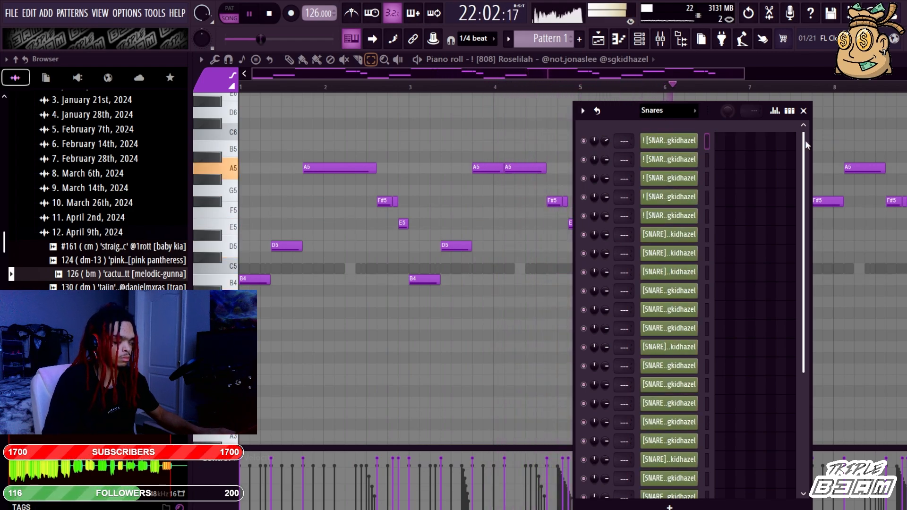
{"action": "left_click", "coordinate": [706, 160]}
{"action": "key", "text": "ctrl+v"}
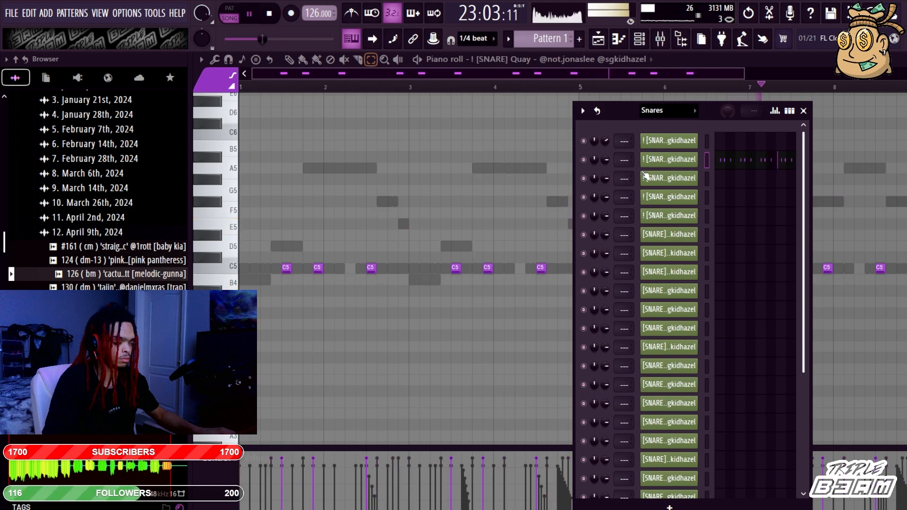
{"action": "key", "text": "ctrl+z"}
{"action": "key", "text": "ctrl+z"}
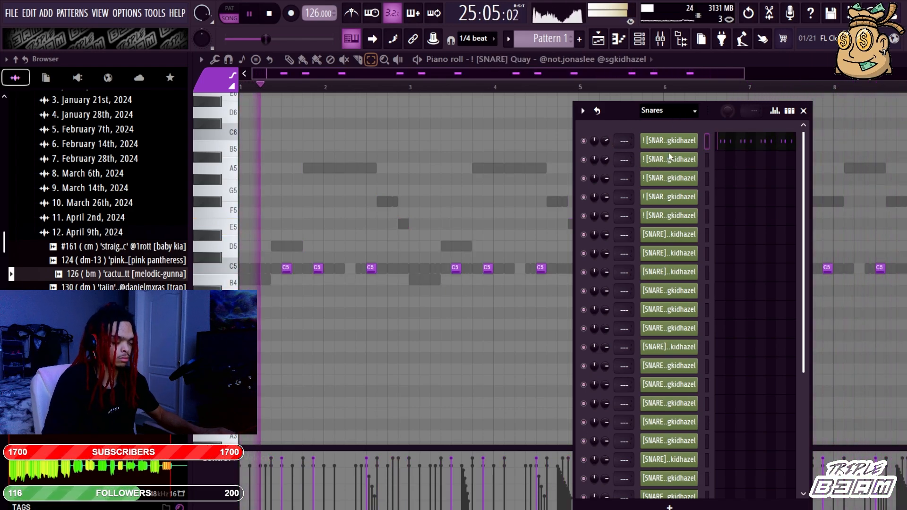
Open the Thin hi-hat channel's notes in the piano roll.
{"action": "left_click", "coordinate": [652, 110]}
{"action": "left_click", "coordinate": [656, 174]}
{"action": "left_click", "coordinate": [720, 141]}
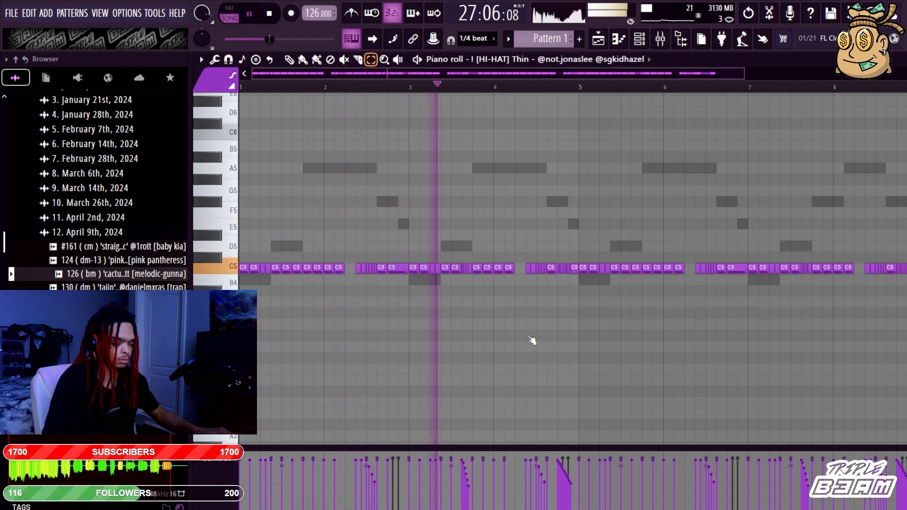
Open the Fruity soft clipper on the mixer's Master track.
{"action": "left_click", "coordinate": [660, 39]}
{"action": "left_click", "coordinate": [234, 198]}
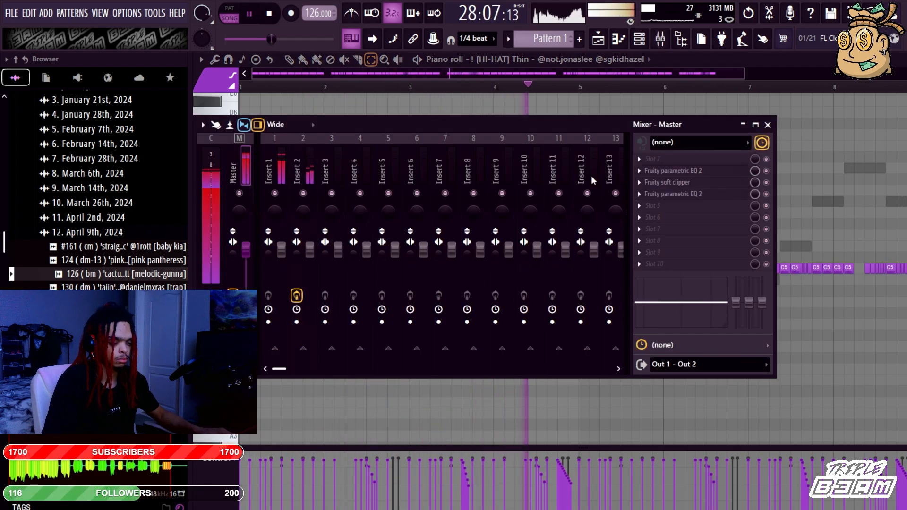
{"action": "left_click", "coordinate": [681, 183]}
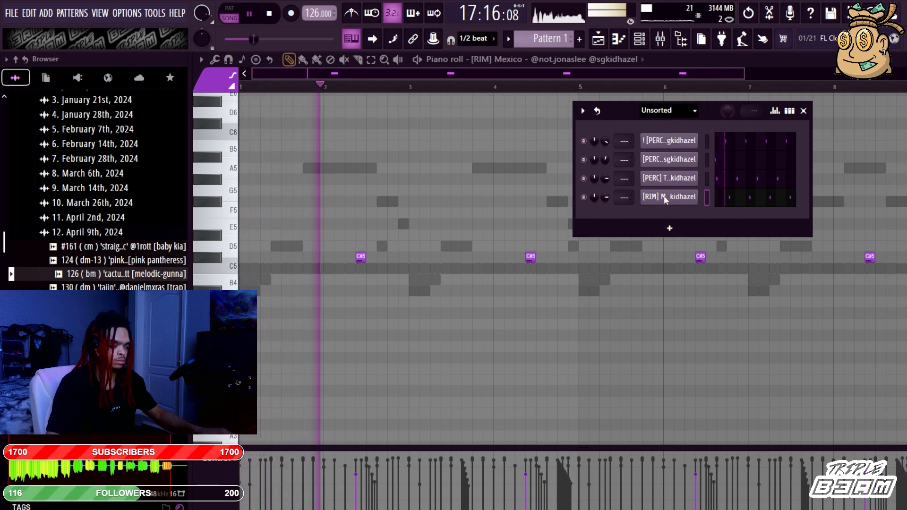
Show all channels and delete the kick, the unused 808s and the empty synth channels from Minimoog to FabFilter One.
{"action": "scroll", "coordinate": [668, 113], "scroll_direction": "down", "scroll_amount": 1}
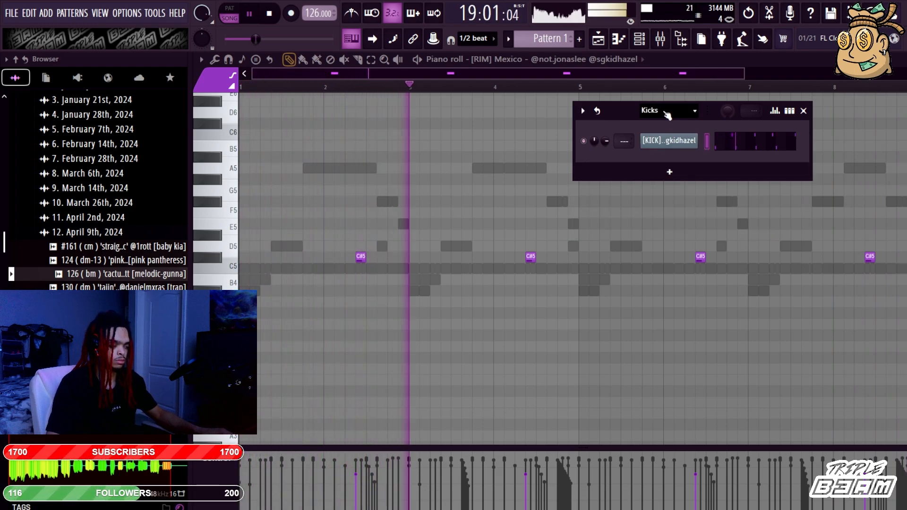
{"action": "scroll", "coordinate": [668, 113], "scroll_direction": "up", "scroll_amount": 4}
{"action": "scroll", "coordinate": [695, 203], "scroll_direction": "down", "scroll_amount": 6}
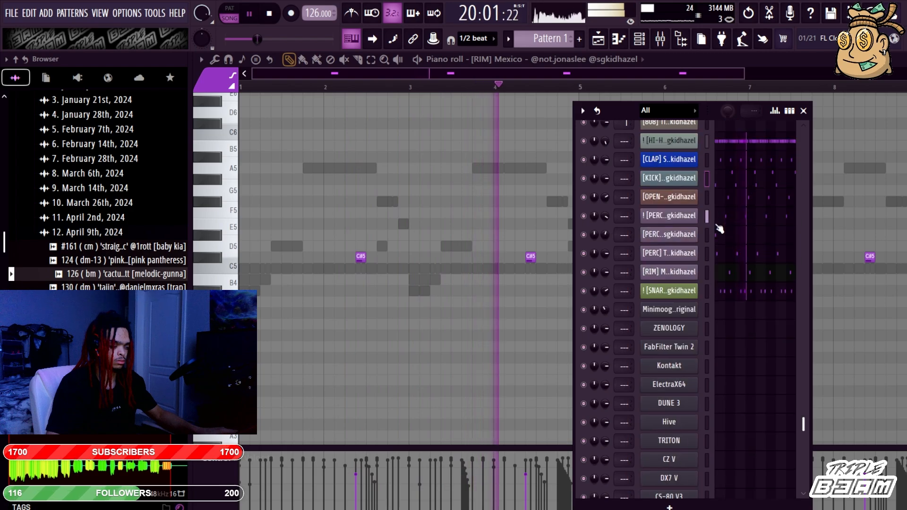
{"action": "scroll", "coordinate": [719, 240], "scroll_direction": "up", "scroll_amount": 4}
{"action": "scroll", "coordinate": [711, 396], "scroll_direction": "up", "scroll_amount": 3}
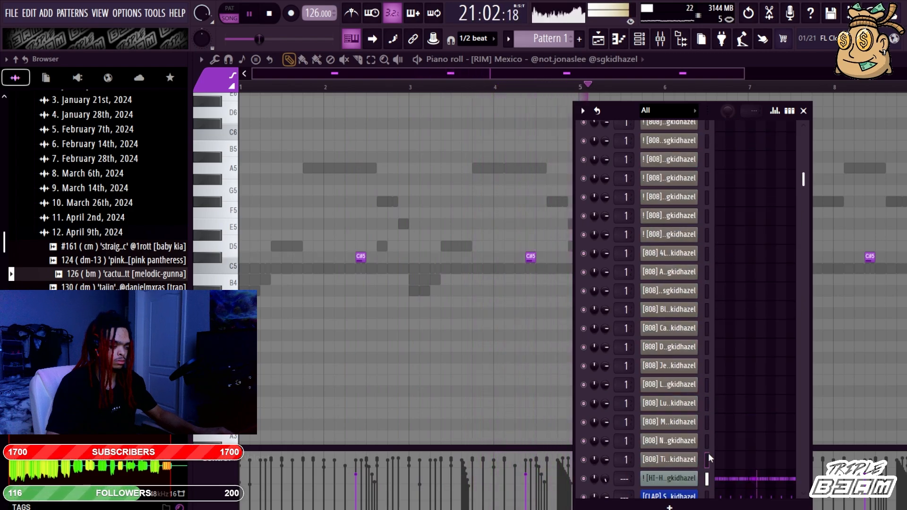
{"action": "scroll", "coordinate": [717, 255], "scroll_direction": "up", "scroll_amount": 3}
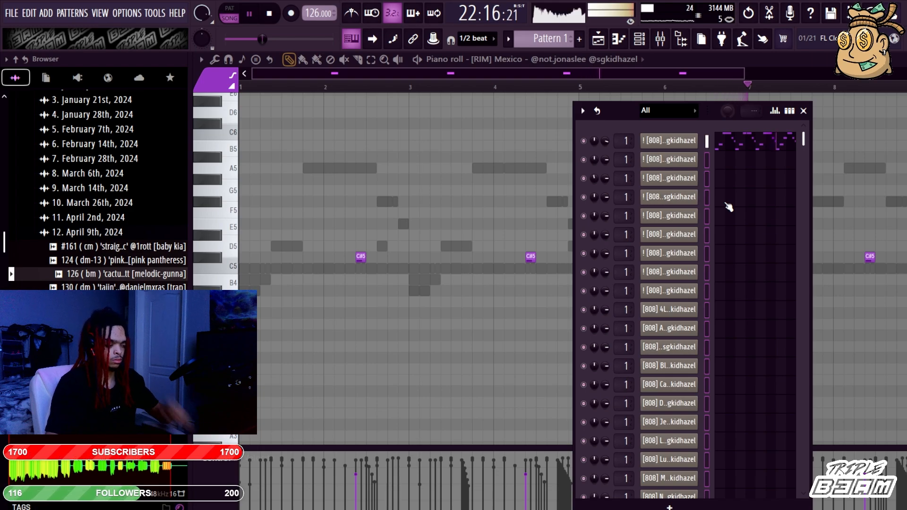
{"action": "key", "text": "alt+Delete"}
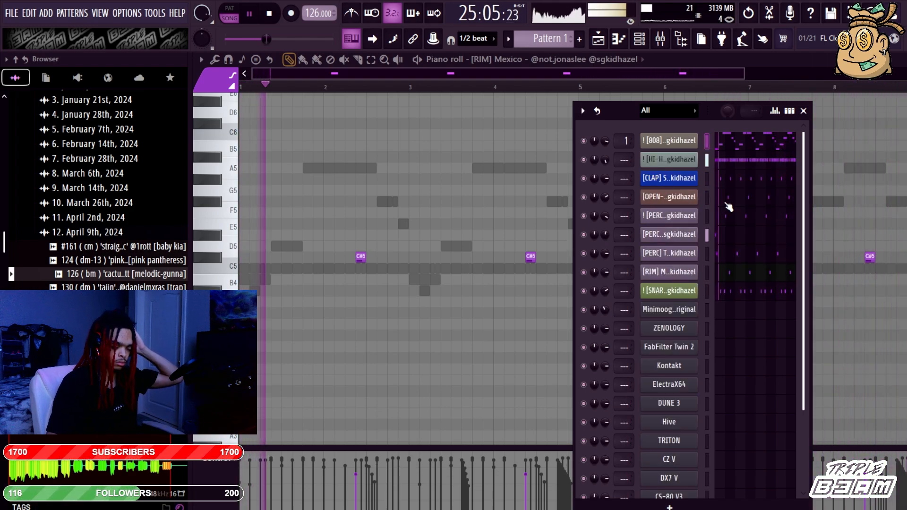
{"action": "scroll", "coordinate": [745, 284], "scroll_direction": "down", "scroll_amount": 4}
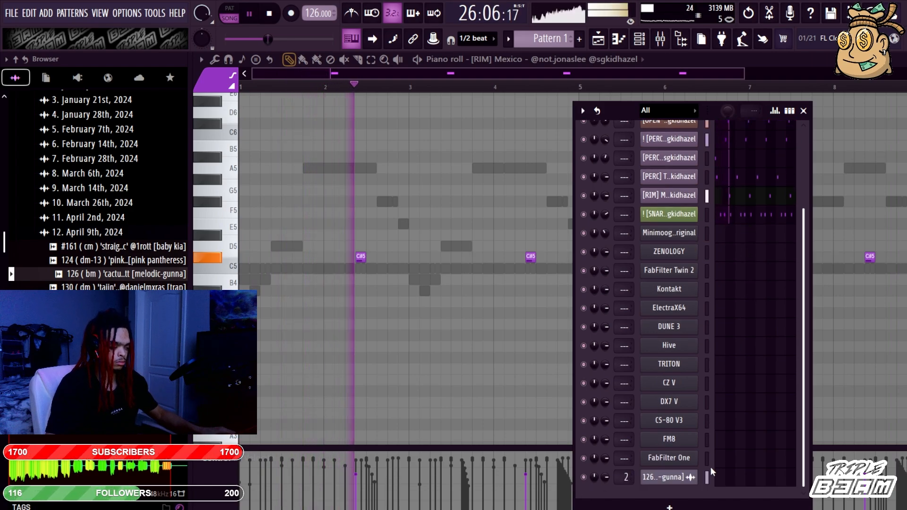
{"action": "left_click_drag", "start_coordinate": [708, 476], "coordinate": [734, 250]}
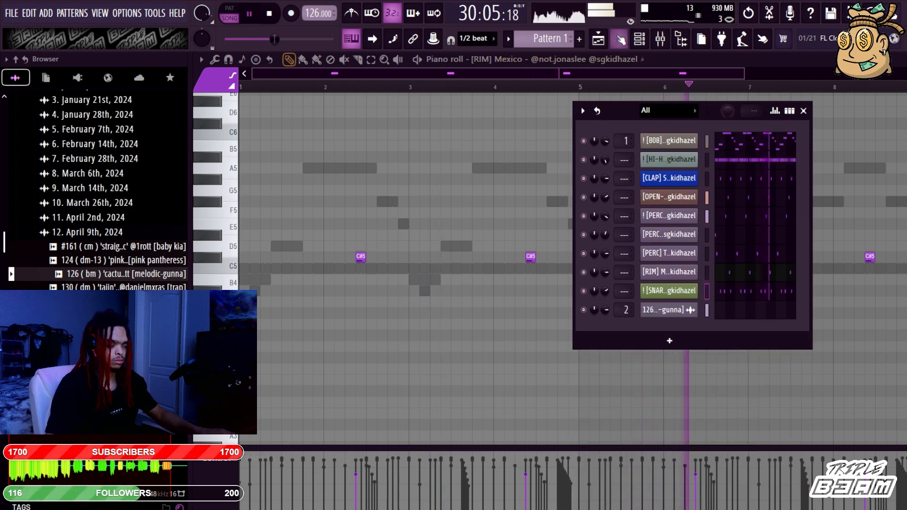
Show the pattern list in the playlist and split Pattern 1 into separate patterns by channel.
{"action": "left_click", "coordinate": [599, 40]}
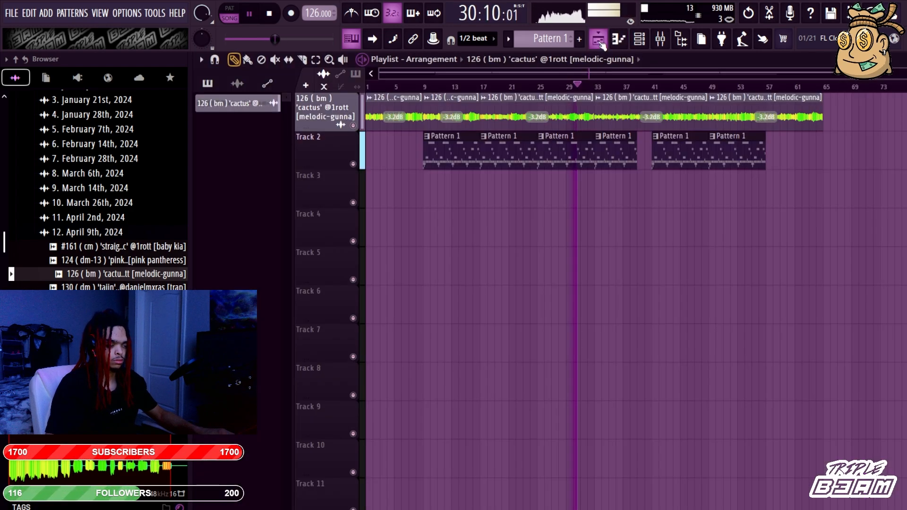
{"action": "left_click", "coordinate": [214, 87]}
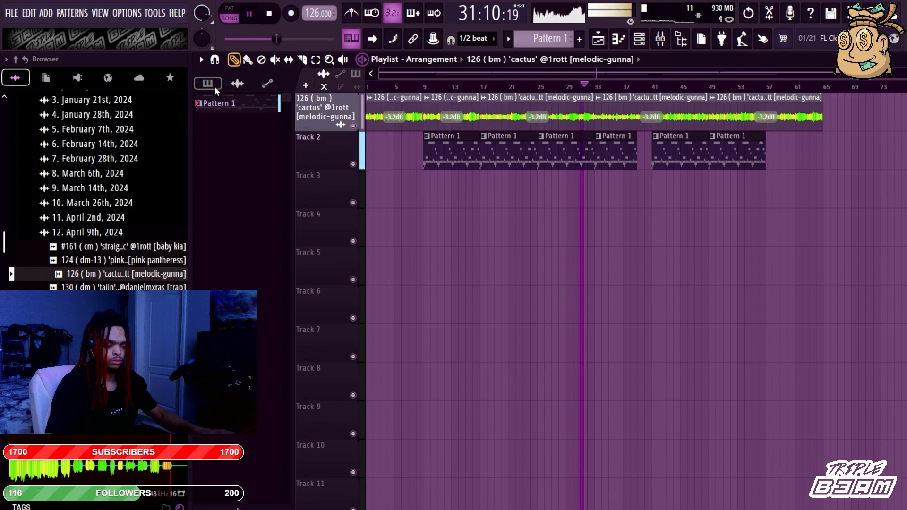
{"action": "left_click", "coordinate": [222, 105]}
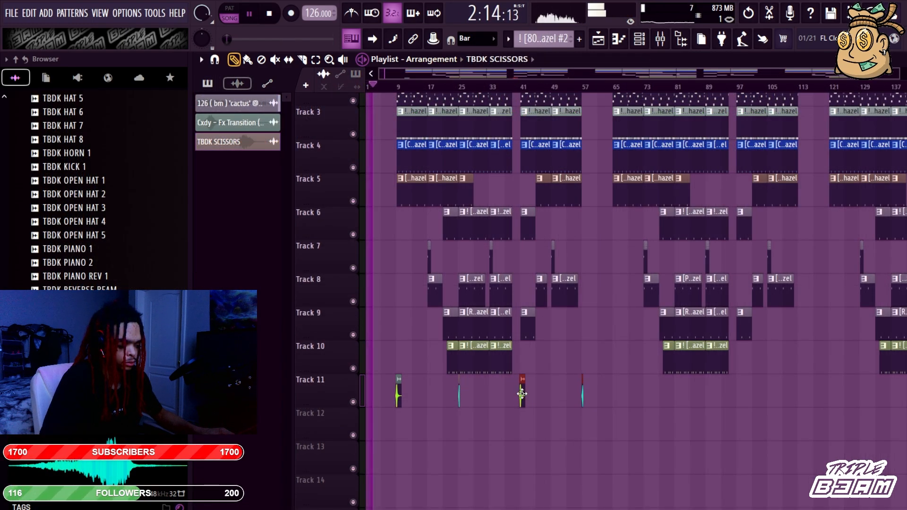
Place the Fx transition and TBDK SCISSORS pair on Track 11 from bars 73 and 105, plus another transition near bar 133.
{"action": "left_click", "coordinate": [644, 393]}
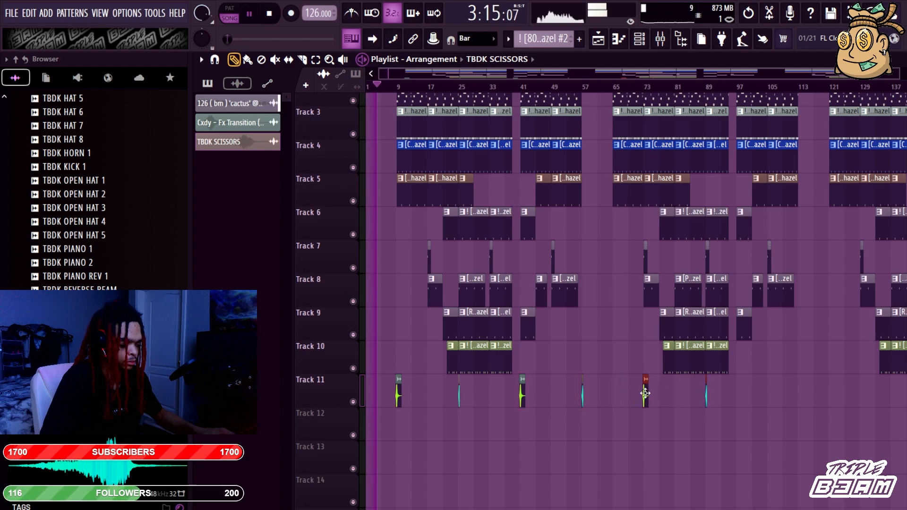
{"action": "left_click", "coordinate": [710, 397]}
{"action": "left_click", "coordinate": [769, 394]}
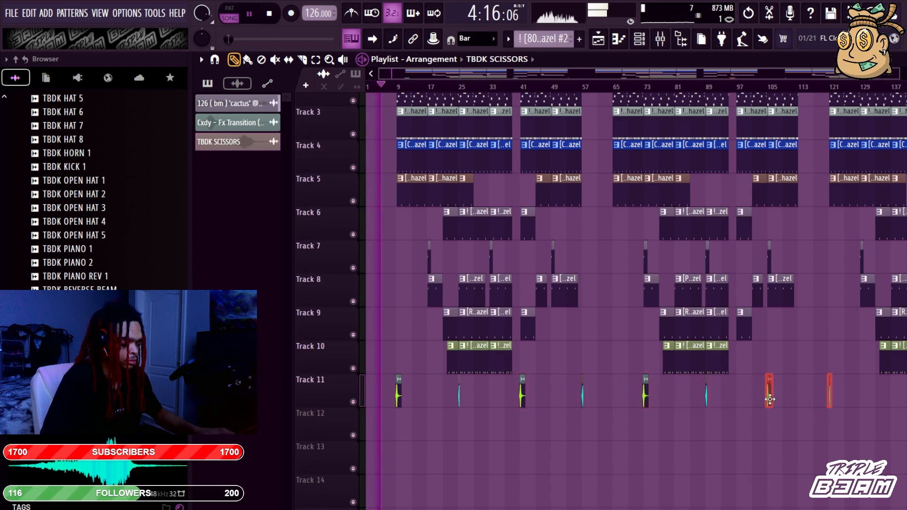
{"action": "left_click", "coordinate": [870, 400]}
{"action": "left_click_drag", "start_coordinate": [871, 401], "coordinate": [878, 403]}
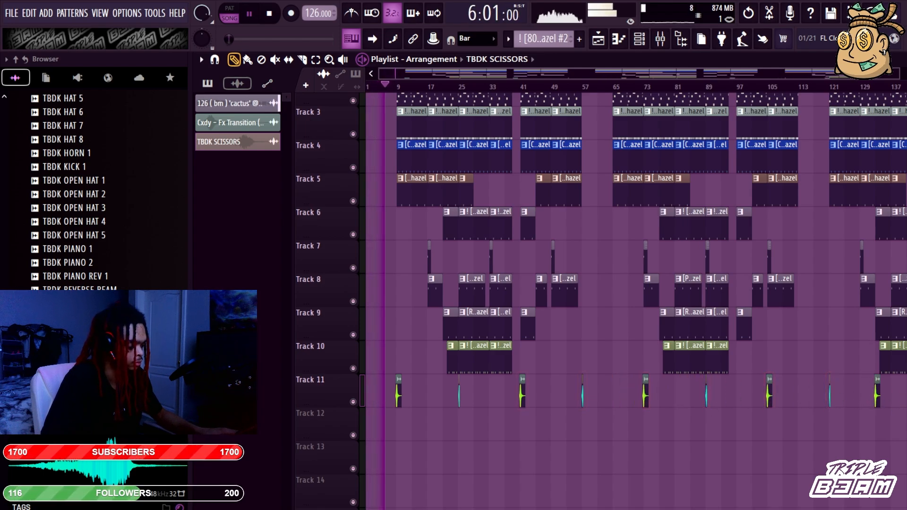
Open the Roselilah 808's sampler settings from the 808s group and examine its second page of precomputed effects.
{"action": "scroll", "coordinate": [601, 301], "scroll_direction": "up", "scroll_amount": 2}
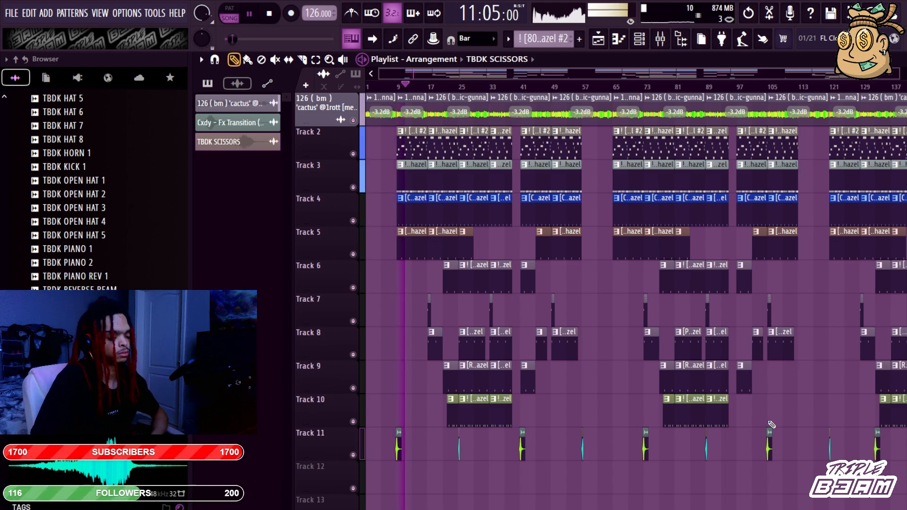
{"action": "left_click", "coordinate": [639, 38]}
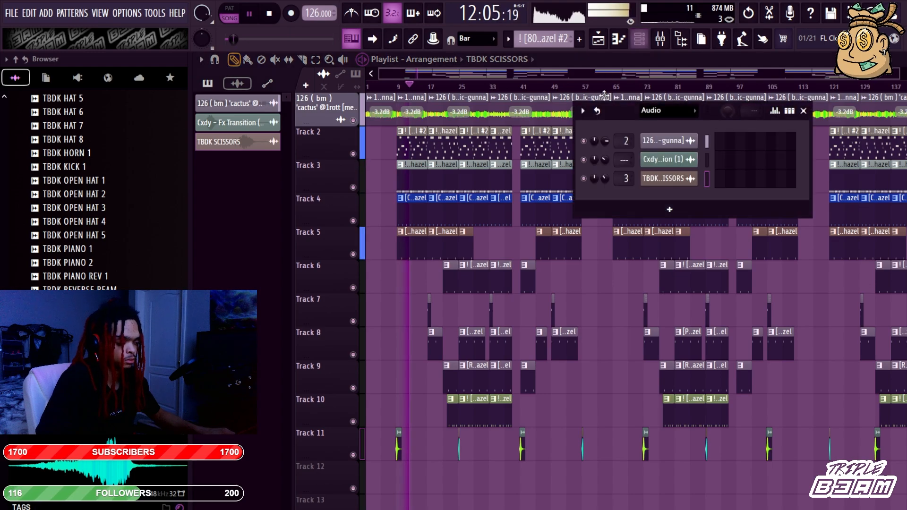
{"action": "key", "text": "Page_Down"}
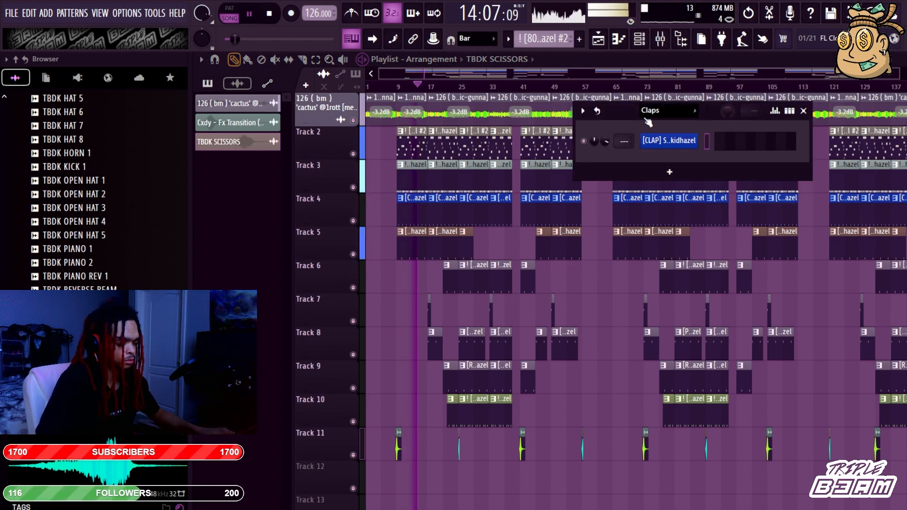
{"action": "key", "text": "Page_Down"}
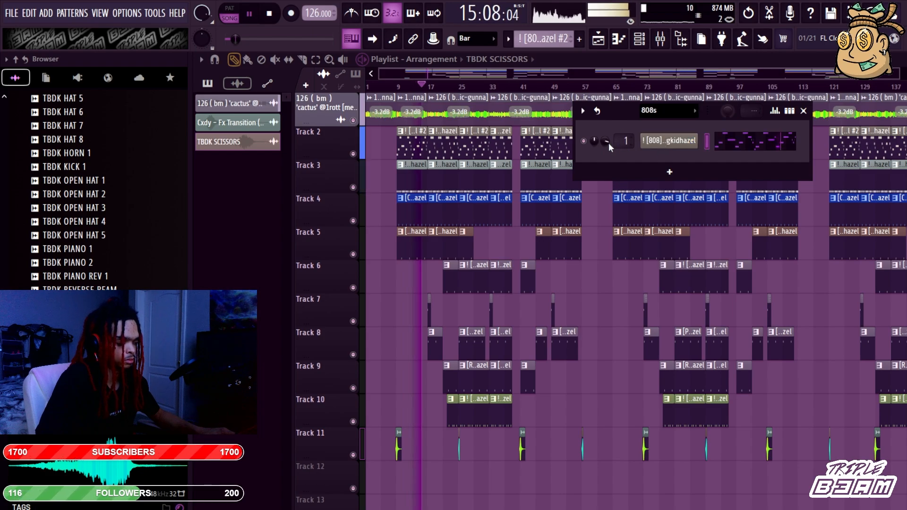
{"action": "left_click", "coordinate": [669, 140]}
{"action": "left_click", "coordinate": [635, 196]}
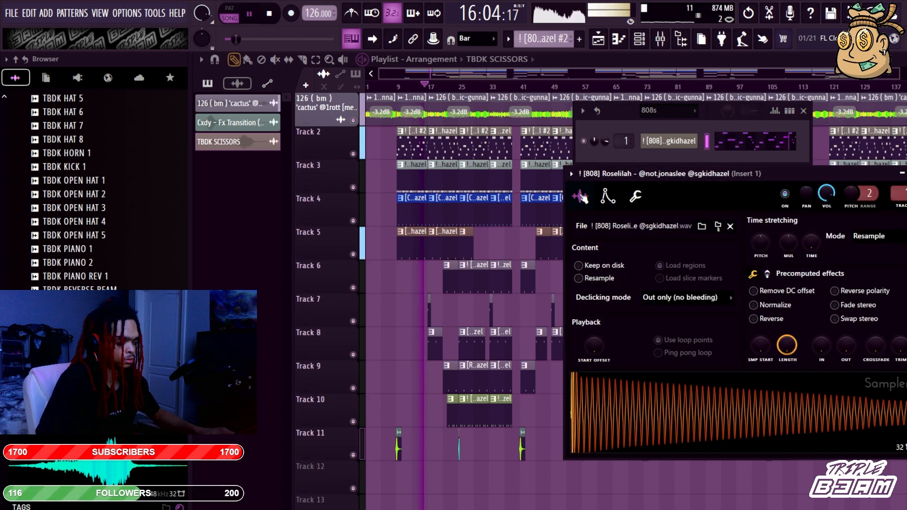
{"action": "left_click", "coordinate": [767, 275]}
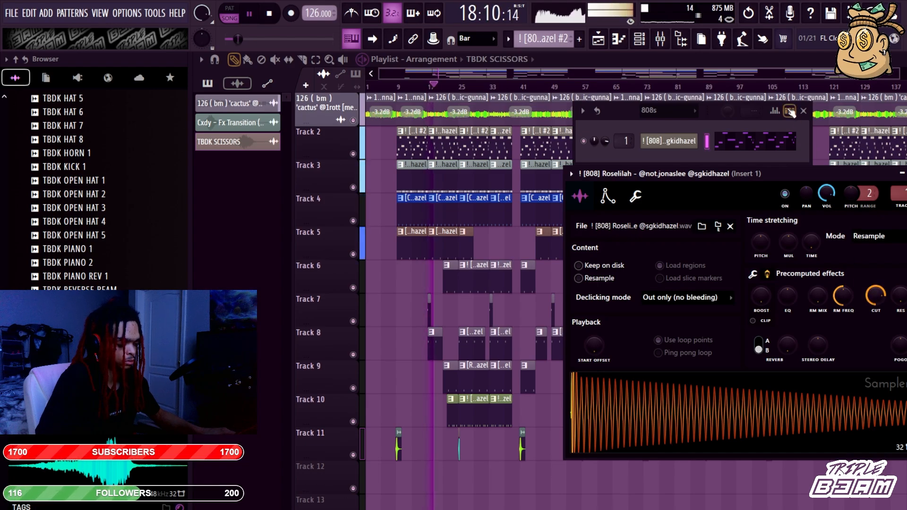
{"action": "left_click", "coordinate": [761, 67]}
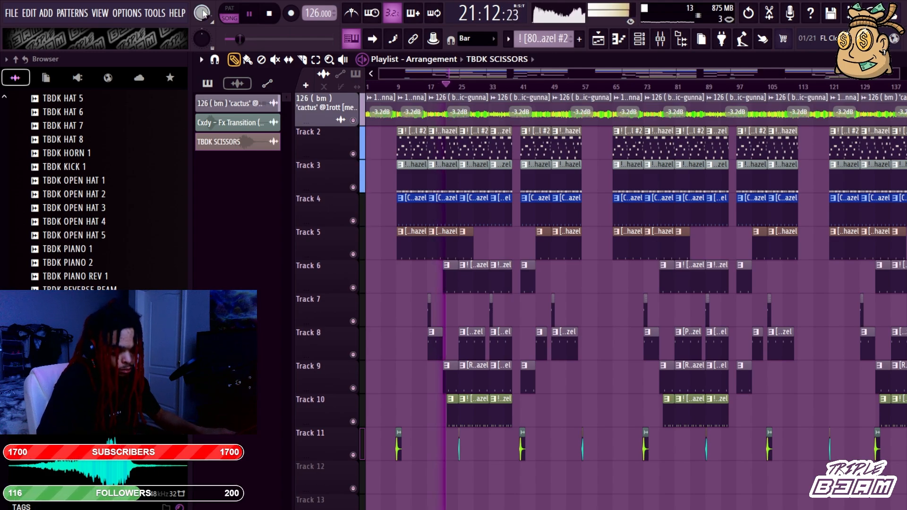
Review the 808 clips on Track 2, the cactus clips and the audio channels during playback, and stop the song.
{"action": "left_click", "coordinate": [478, 141]}
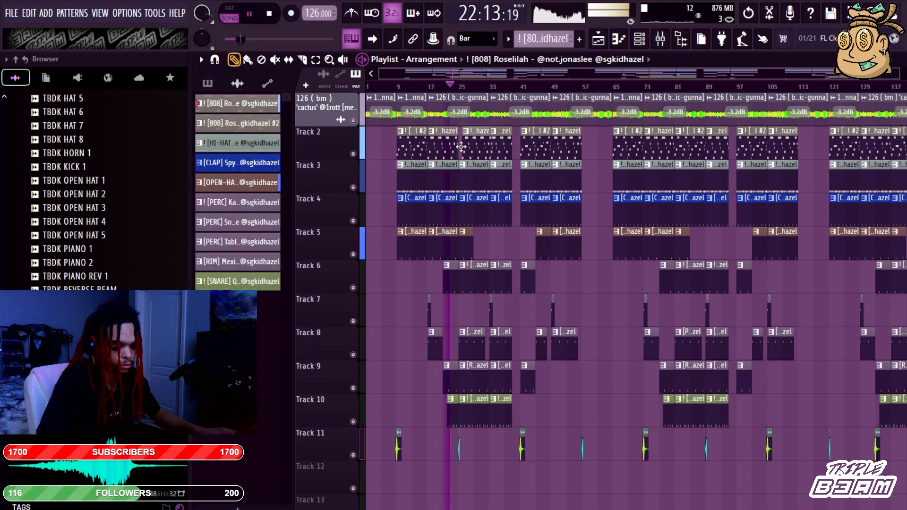
{"action": "left_click", "coordinate": [697, 141]}
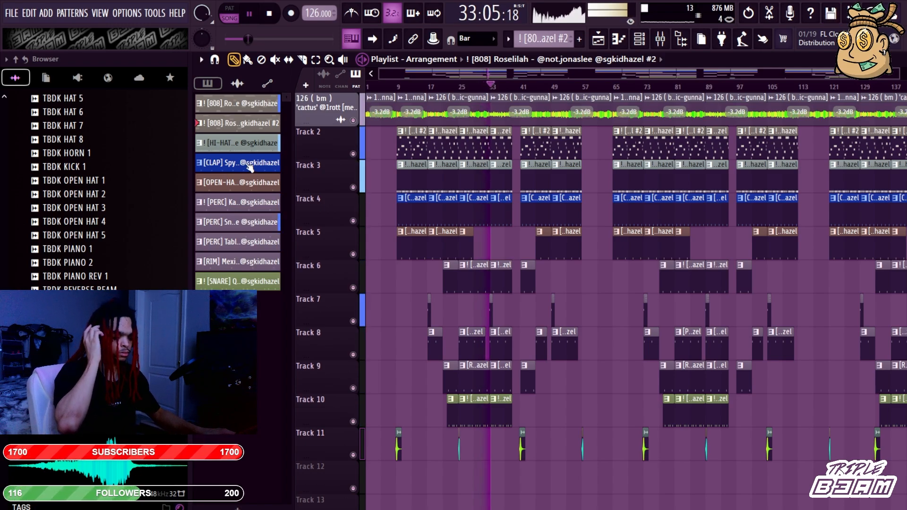
{"action": "left_click", "coordinate": [376, 110]}
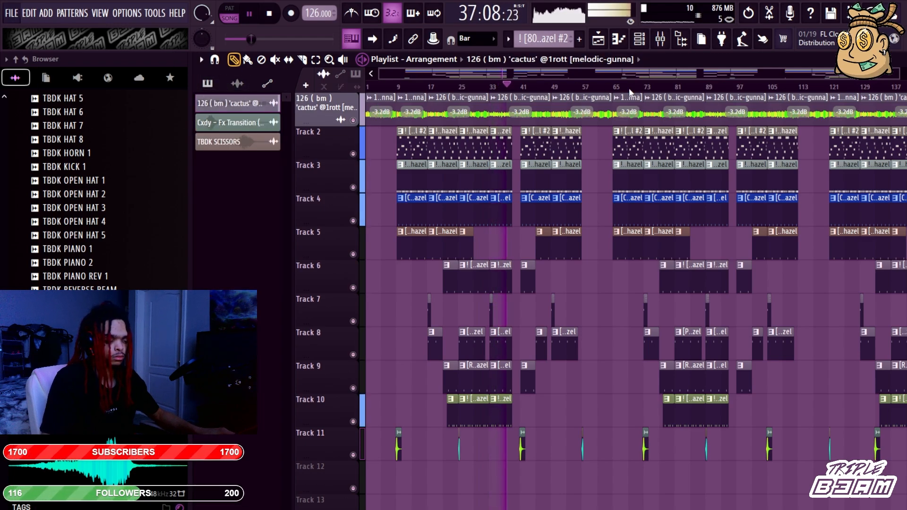
{"action": "left_click", "coordinate": [660, 41]}
{"action": "left_click", "coordinate": [660, 41]}
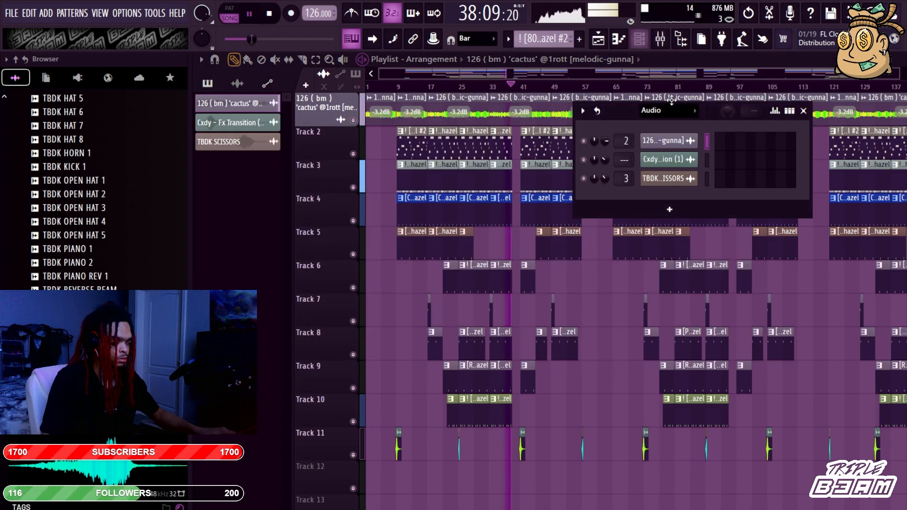
{"action": "left_click", "coordinate": [662, 111]}
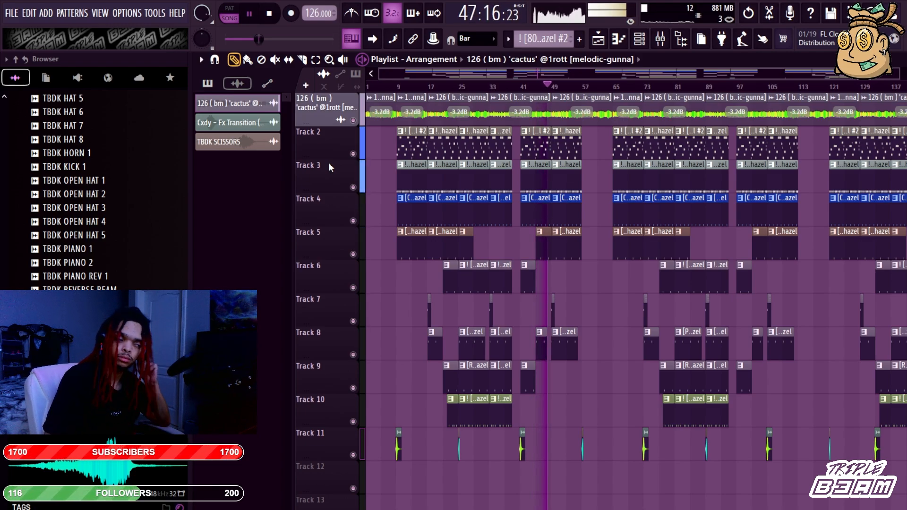
{"action": "key", "text": "space"}
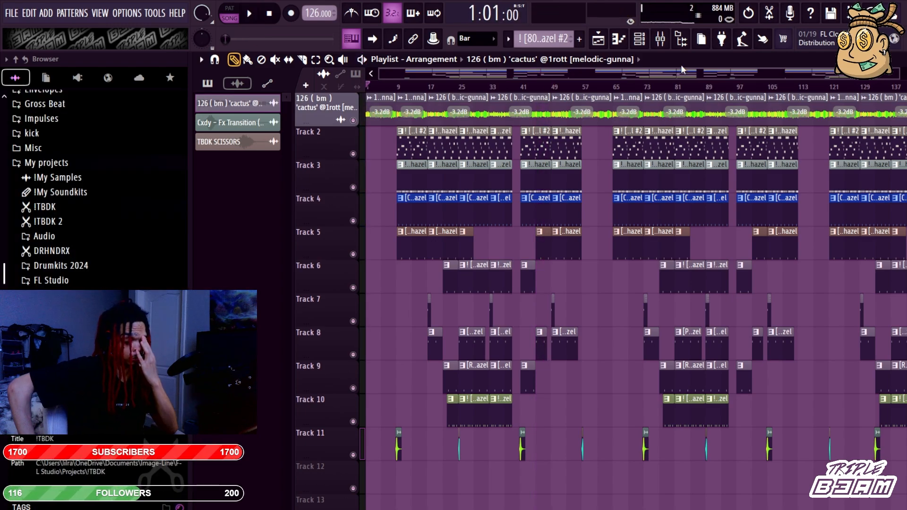